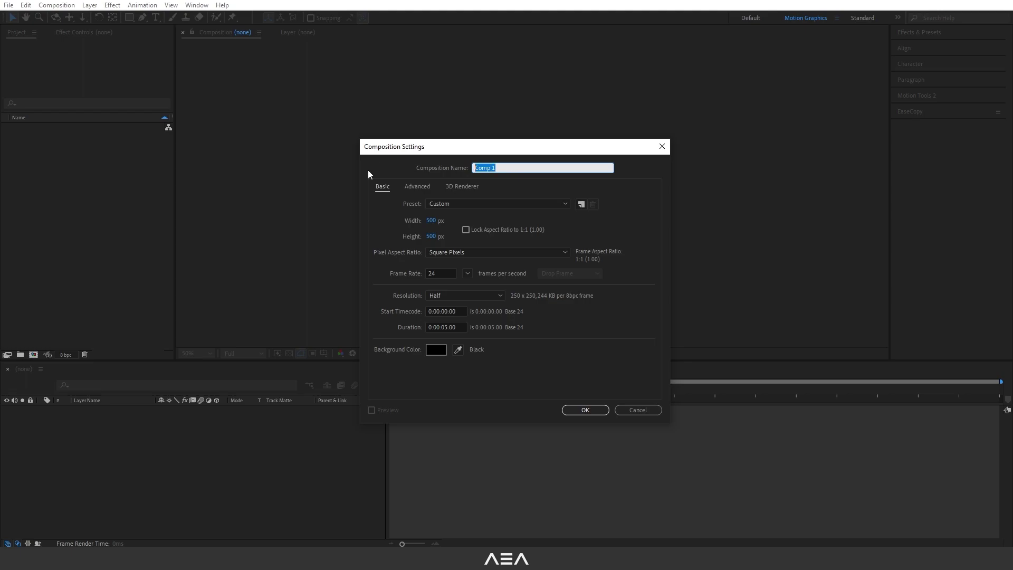
# Create the 'Paint Splash' composition at 500×500 px, 24 fps, 5 seconds, black background
pyautogui.write('Paint Splash')
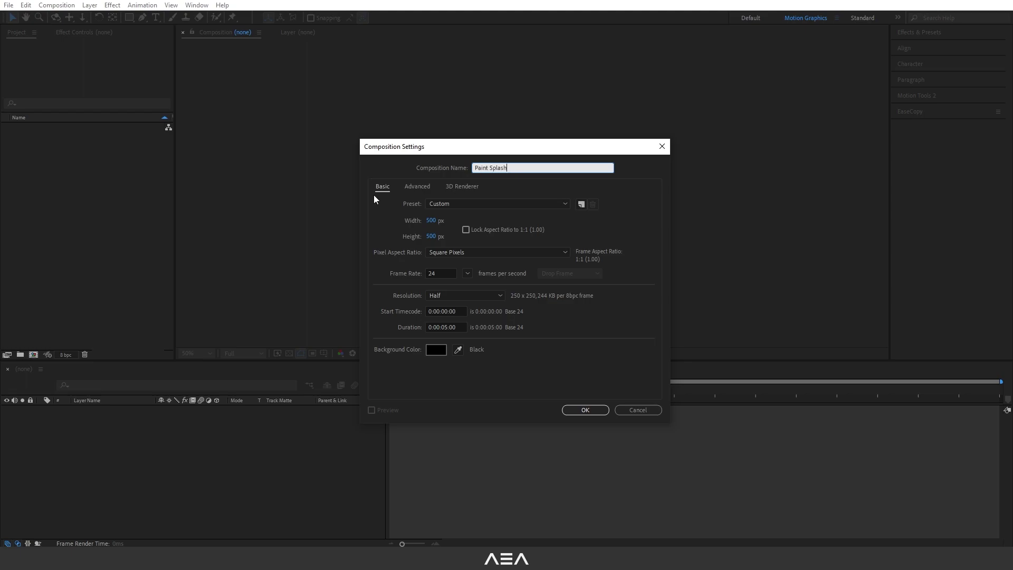
pyautogui.click(395, 219)
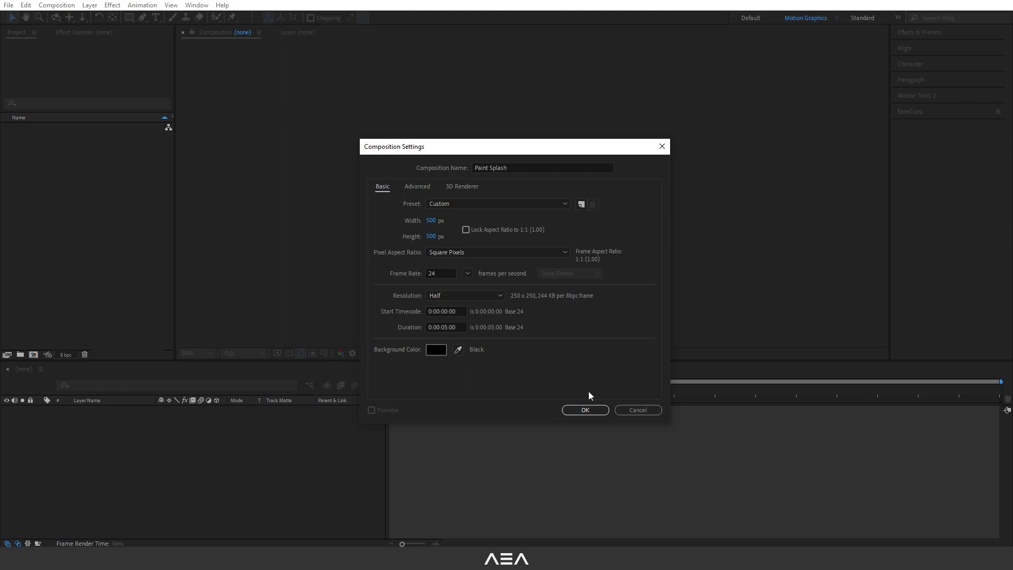
pyautogui.click(586, 411)
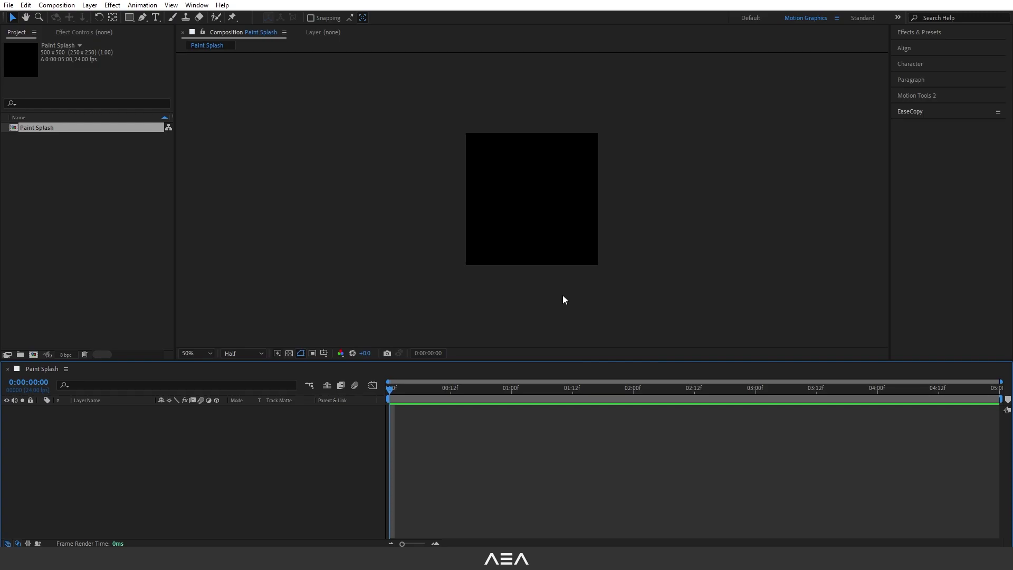
# Draw a diagonal white line from lower left to upper right with the Pen tool, 33 px stroke
pyautogui.click(142, 17)
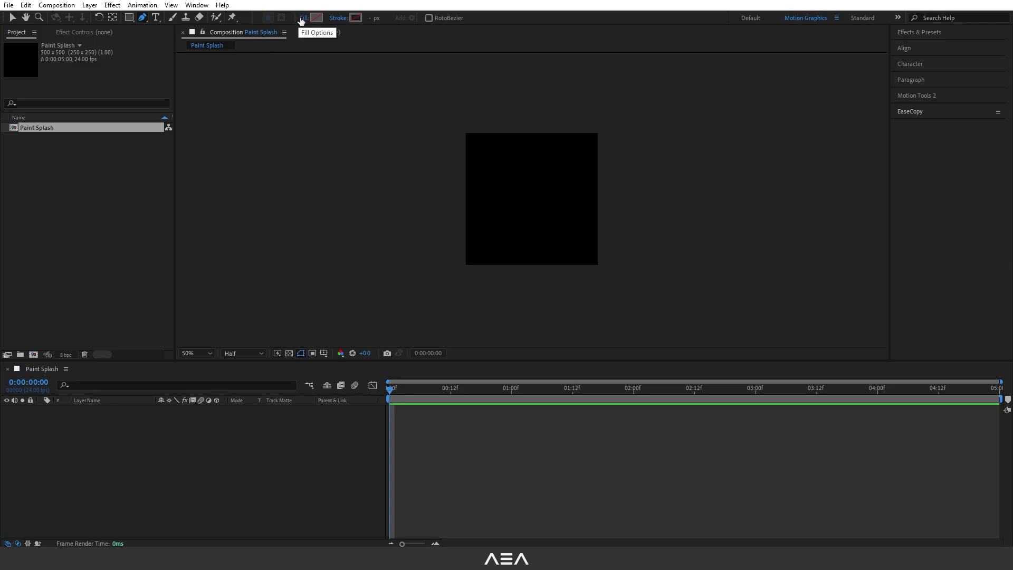
pyautogui.click(353, 18)
pyautogui.click(598, 262)
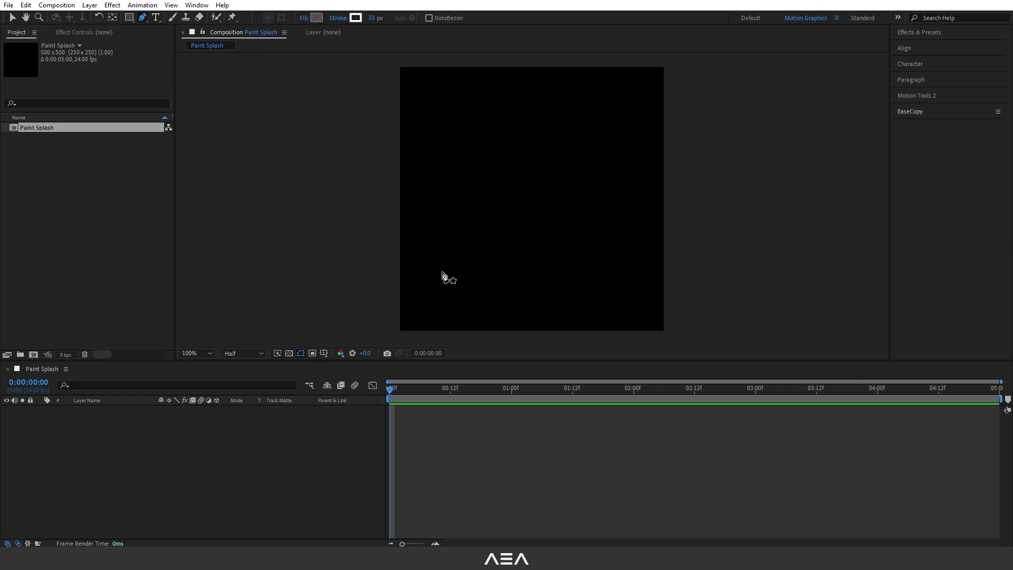
pyautogui.click(440, 274)
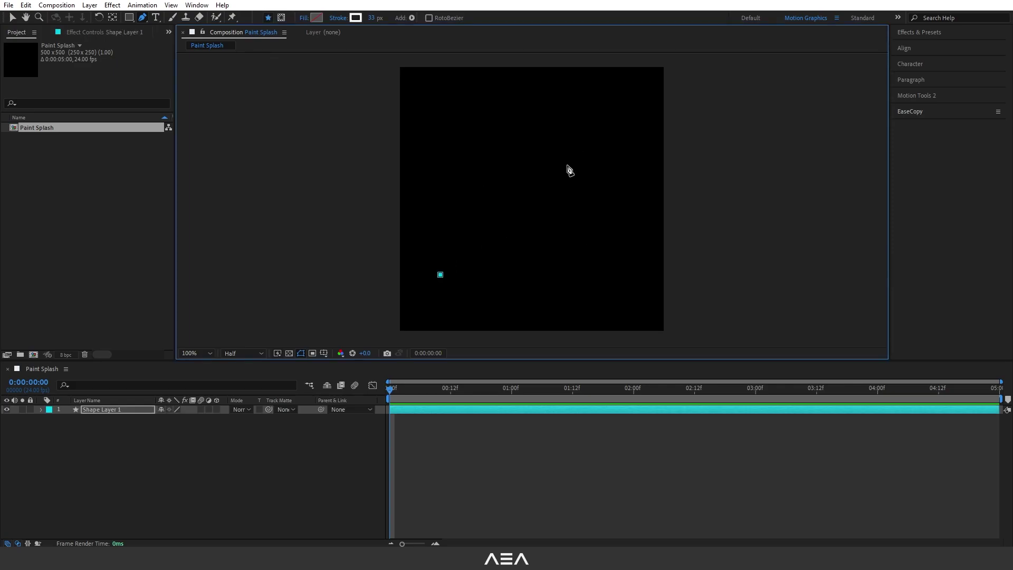
pyautogui.click(571, 164)
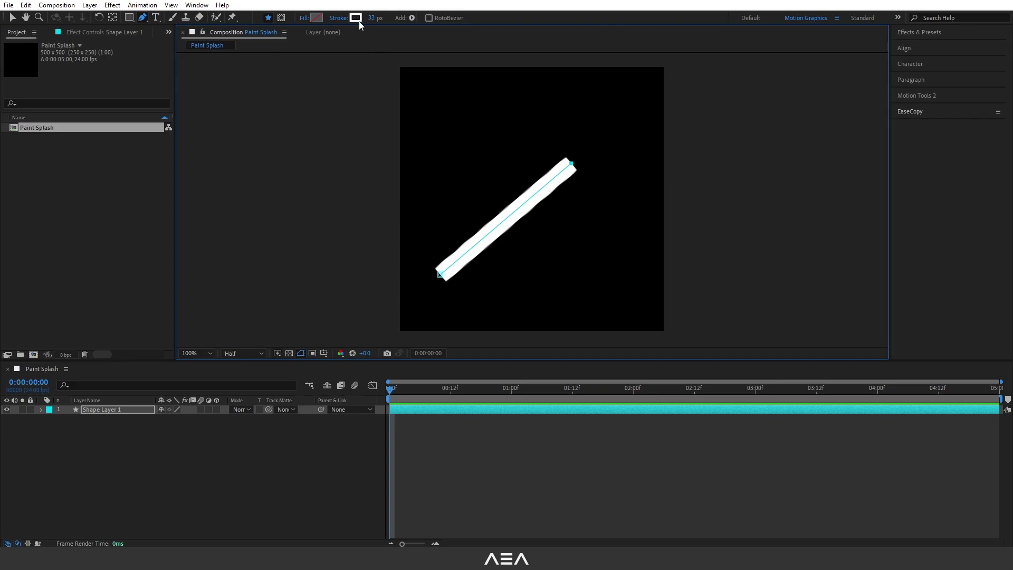
pyautogui.moveTo(372, 19); pyautogui.dragTo(375, 23)
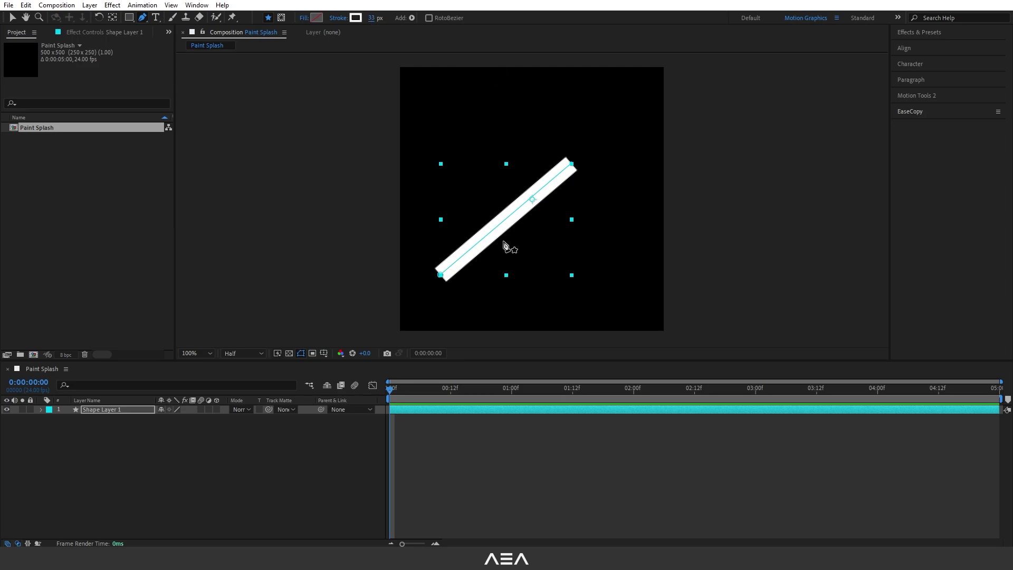
# Rename the new shape layer to 'Paint Line'
pyautogui.click(117, 413)
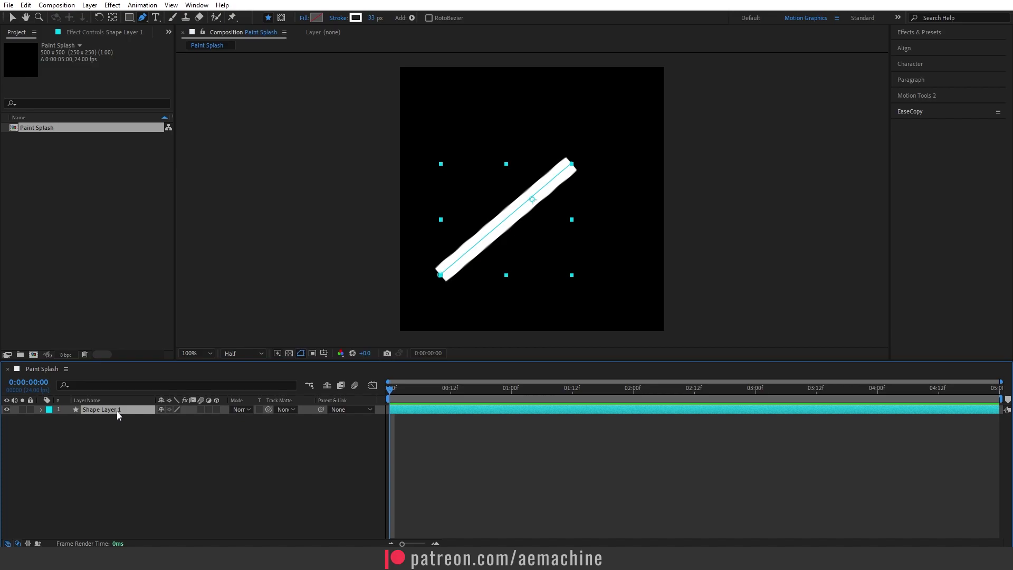
pyautogui.press('Return')
pyautogui.write('Paint Line')
pyautogui.click(105, 428)
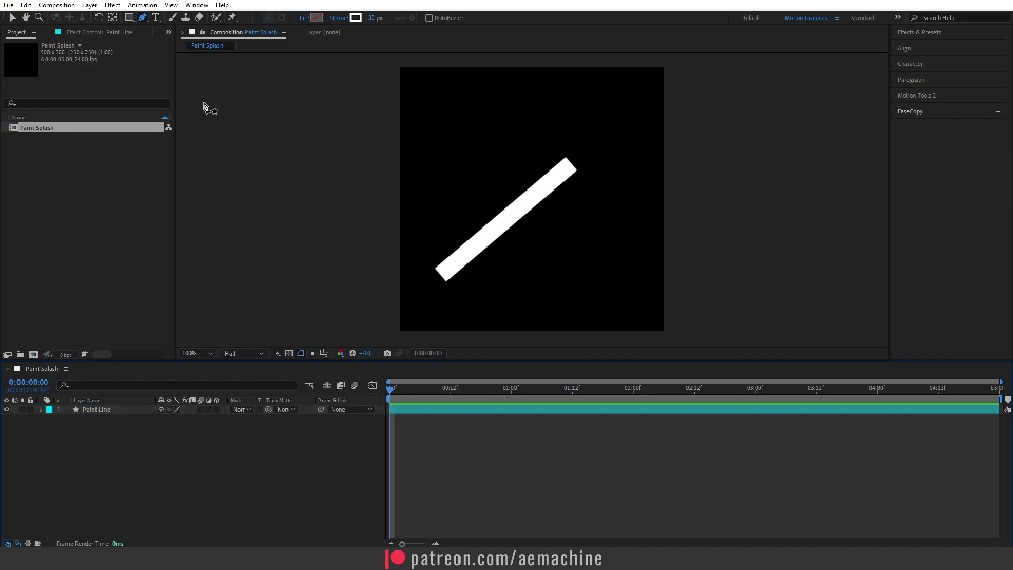
# Draw a white-filled circle with no stroke at the line's upper-right end using the Ellipse tool
pyautogui.click(132, 19)
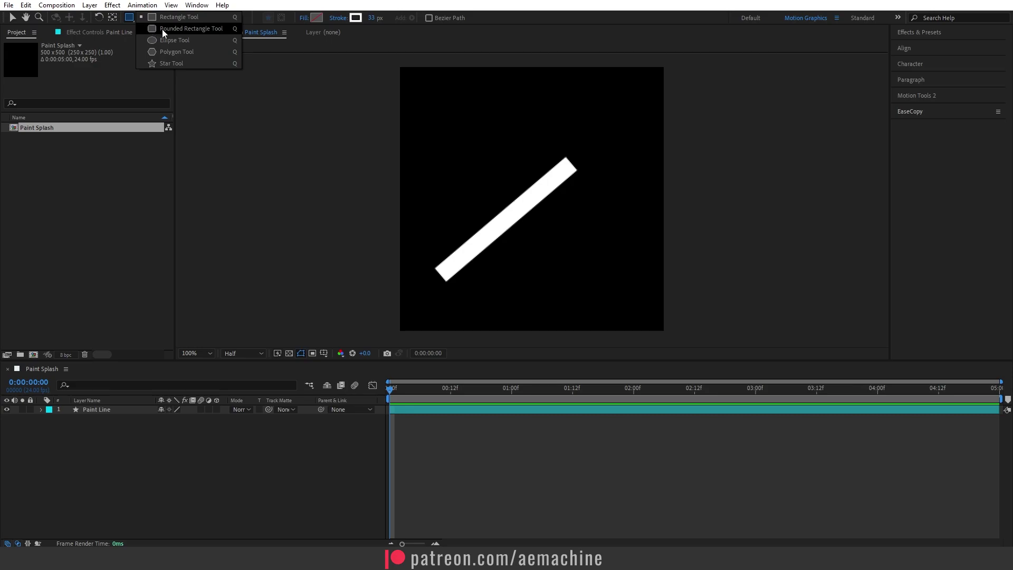
pyautogui.click(170, 40)
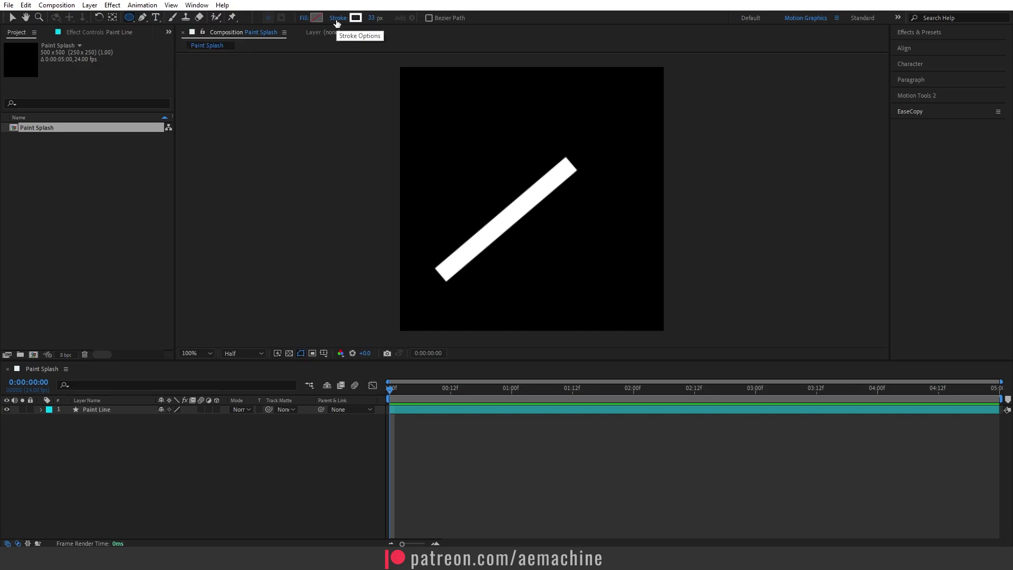
pyautogui.click(337, 20)
pyautogui.click(260, 235)
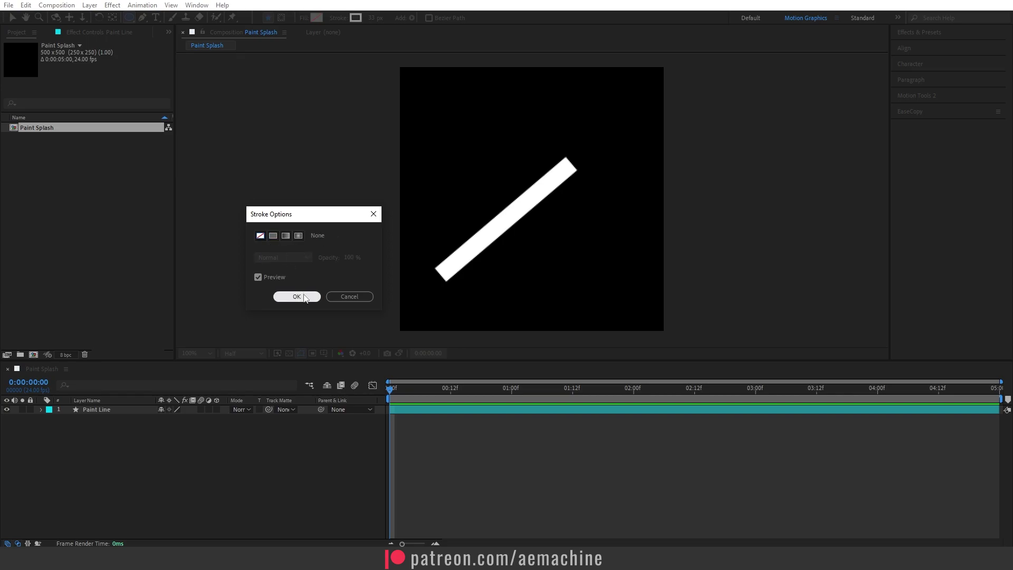
pyautogui.click(297, 297)
pyautogui.click(317, 18)
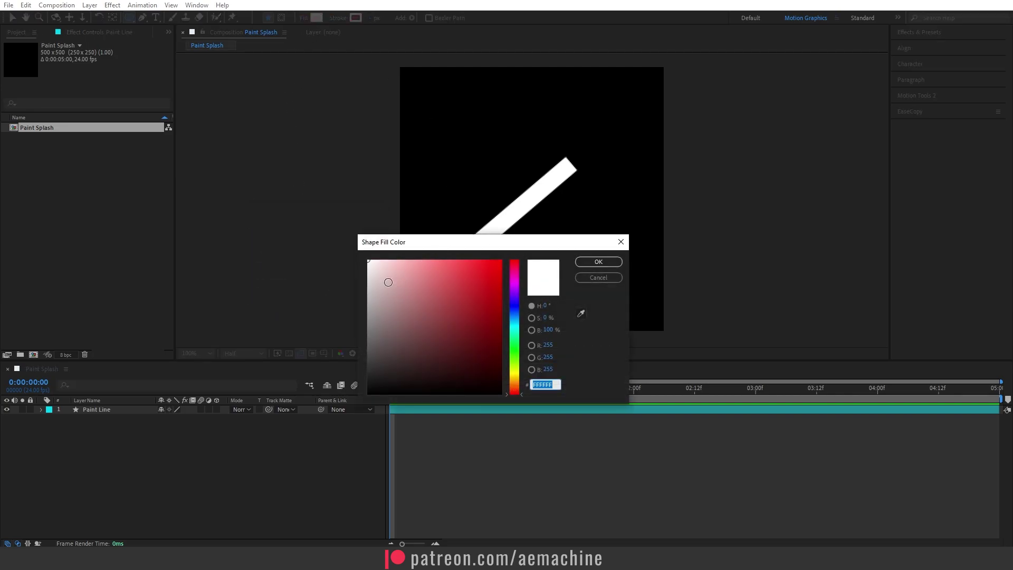
pyautogui.click(601, 262)
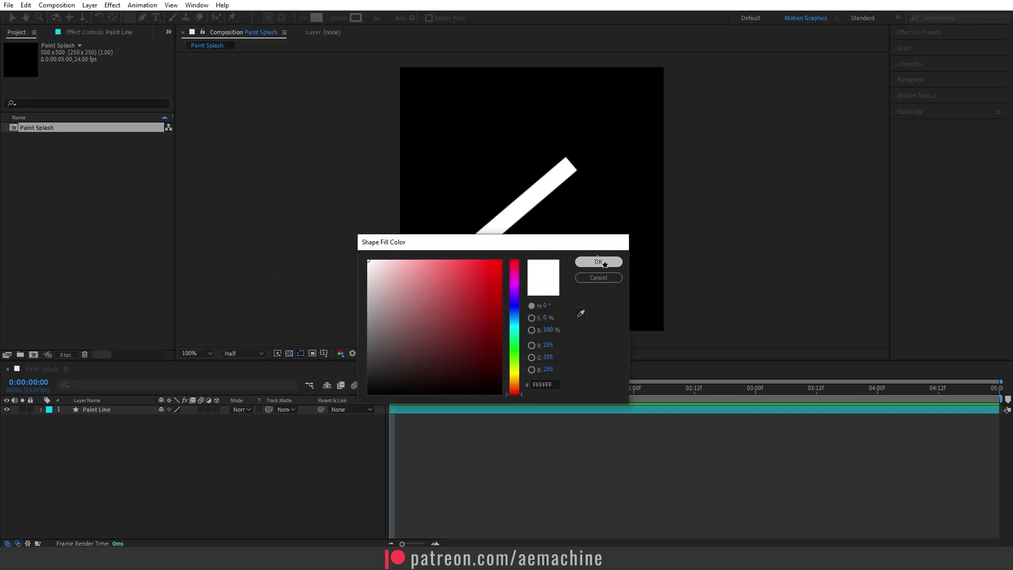
pyautogui.moveTo(560, 145); pyautogui.dragTo(597, 172)
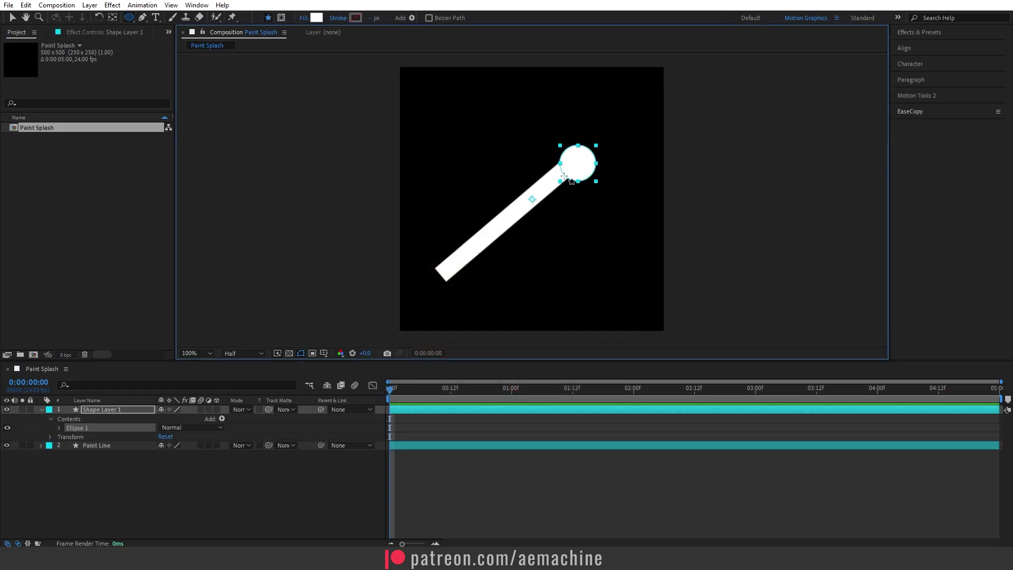
# Centre the circle's anchor point with Ctrl+Alt+Home and nudge it onto the line's end
pyautogui.hotkey('ctrl', 'alt', 'Home')
pyautogui.click(13, 18)
pyautogui.click(130, 463)
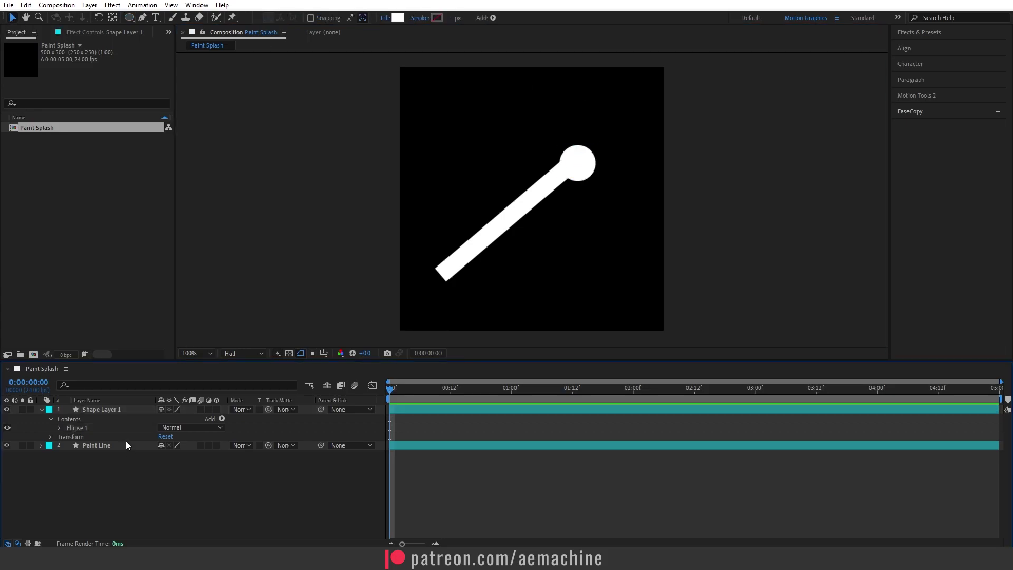
pyautogui.click(104, 411)
pyautogui.moveTo(589, 161); pyautogui.dragTo(577, 164)
# Rename the circle's layer to 'Paint Drop'
pyautogui.press('Return')
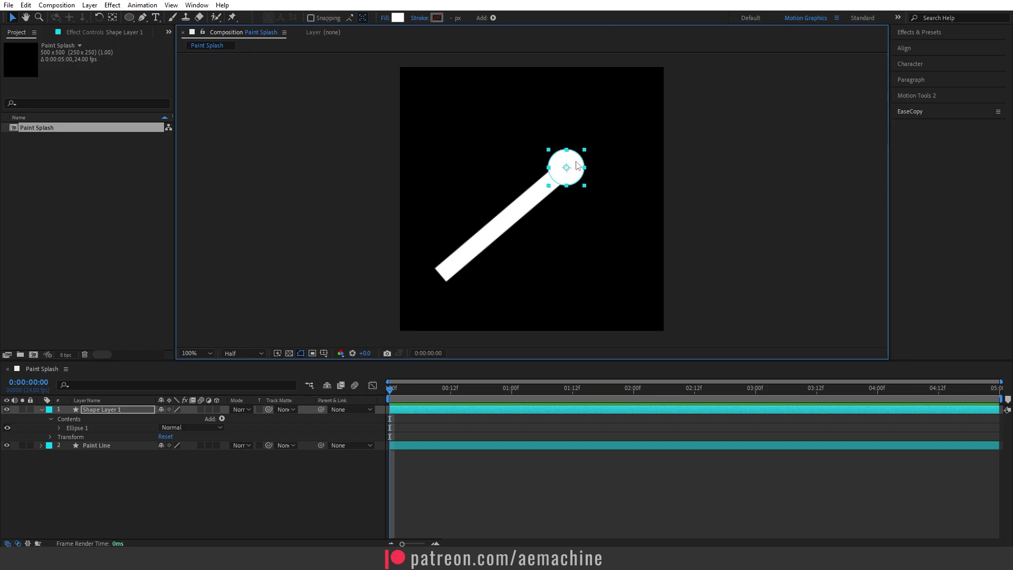
pyautogui.click(105, 412)
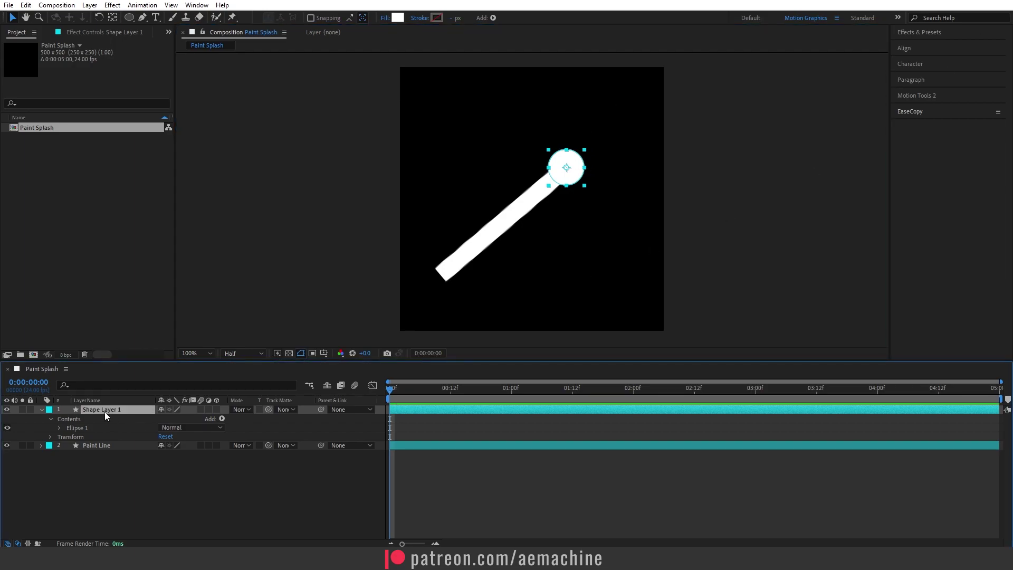
pyautogui.write('Paint Drop')
pyautogui.click(107, 461)
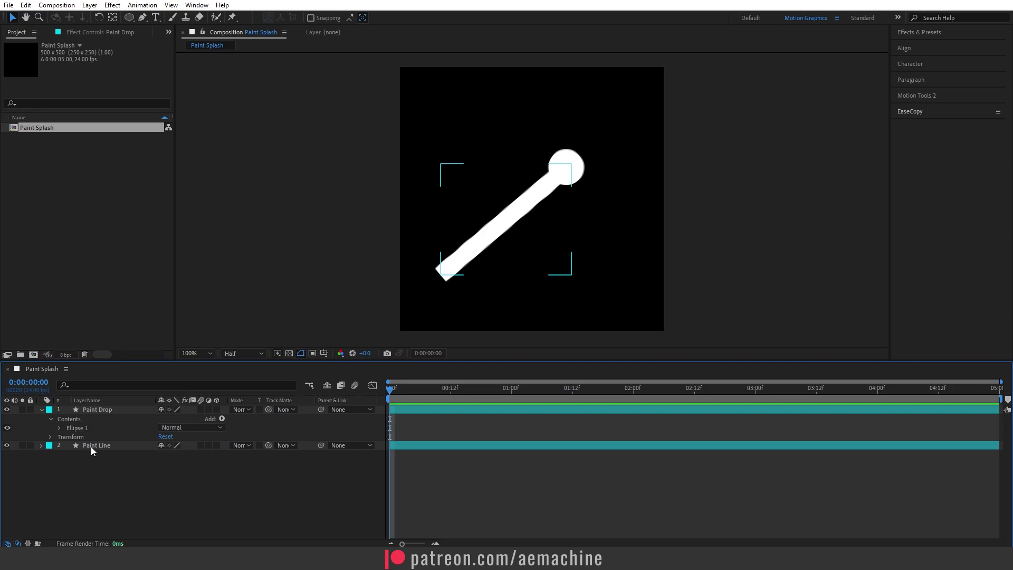
pyautogui.click(94, 446)
# Add Trim Paths to Paint Line and set its End to 0%
pyautogui.click(41, 446)
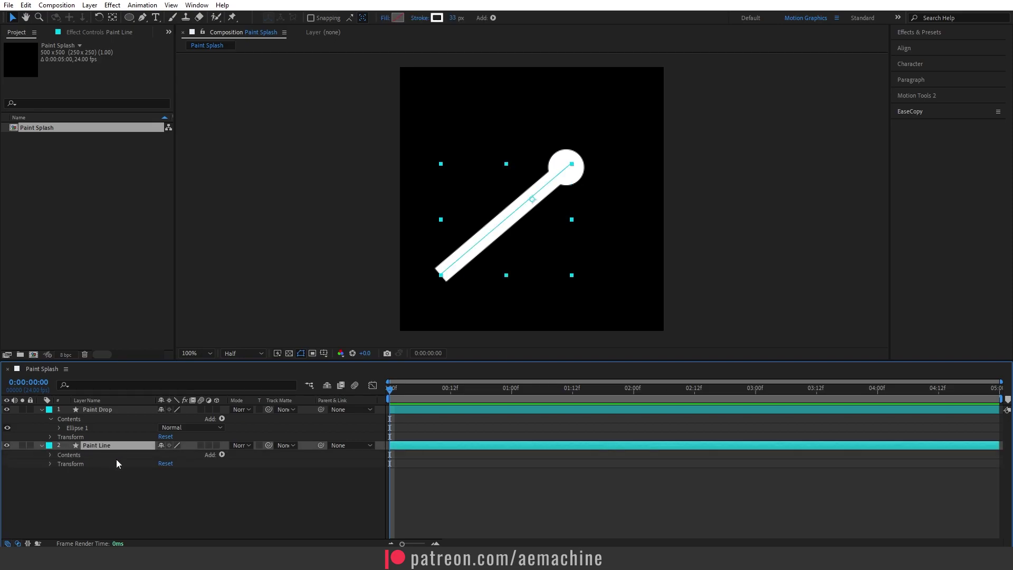
pyautogui.click(221, 454)
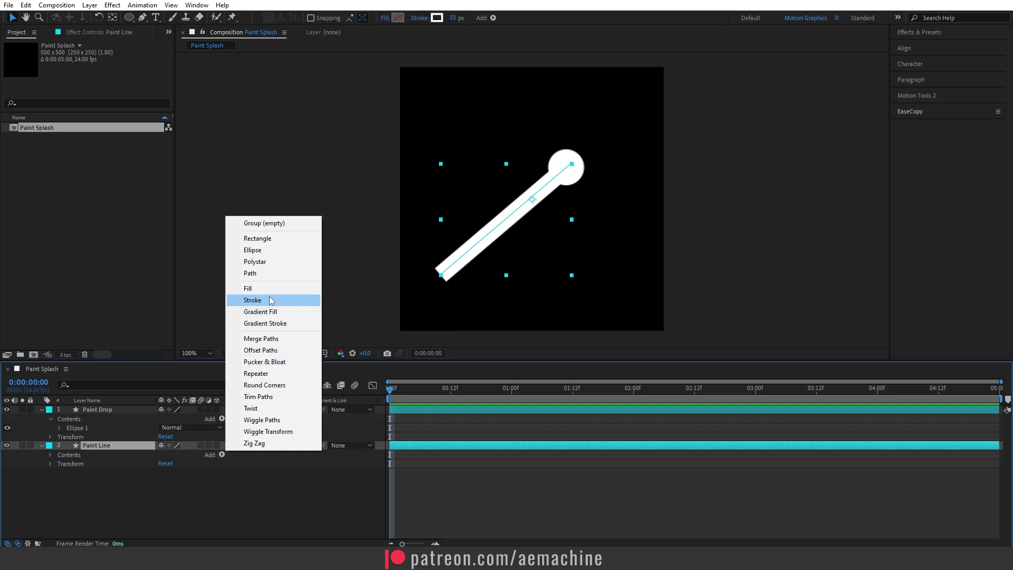
pyautogui.click(258, 397)
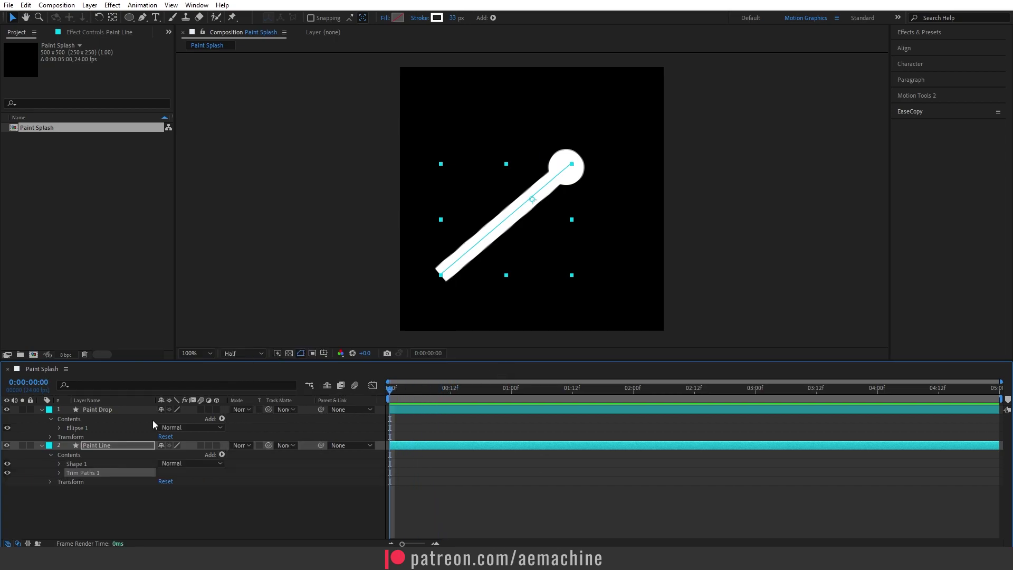
pyautogui.click(59, 473)
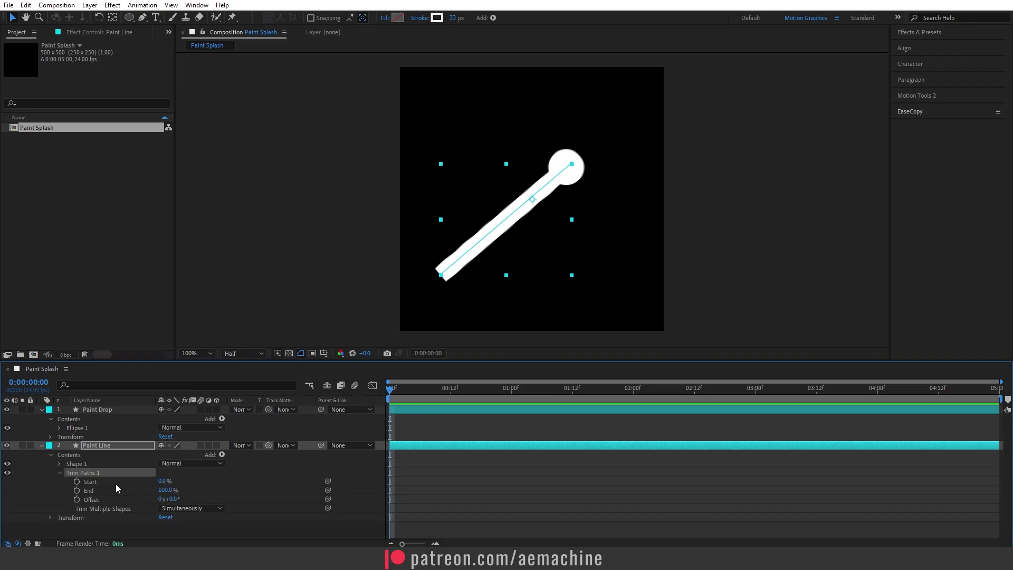
pyautogui.moveTo(166, 490)
pyautogui.mouseDown()
pyautogui.moveTo(119, 496)
pyautogui.moveTo(187, 495)
pyautogui.moveTo(127, 498)
pyautogui.mouseUp()
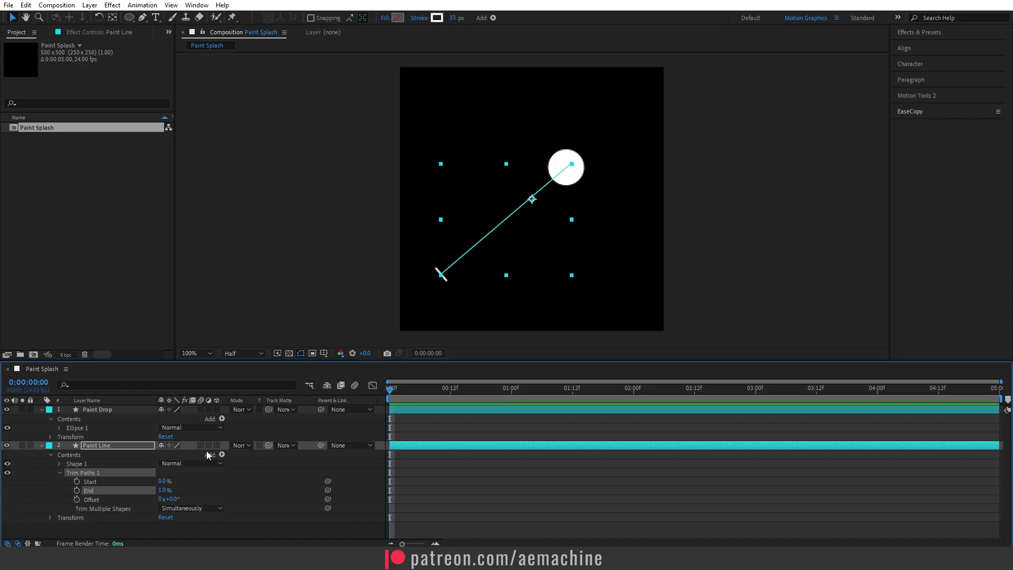
pyautogui.click(162, 491)
pyautogui.write('0')
pyautogui.press('Return')
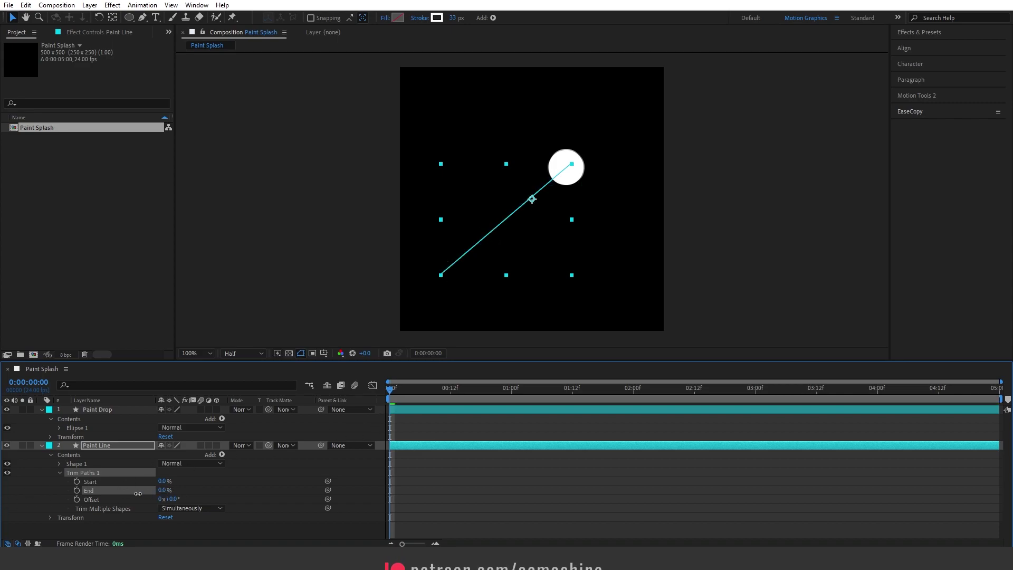
# Keyframe Trim Paths End at 0% on frame 0 and 100% at 12 frames
pyautogui.click(77, 490)
pyautogui.moveTo(407, 392); pyautogui.dragTo(450, 408)
pyautogui.click(174, 488)
pyautogui.moveTo(162, 490); pyautogui.dragTo(510, 476)
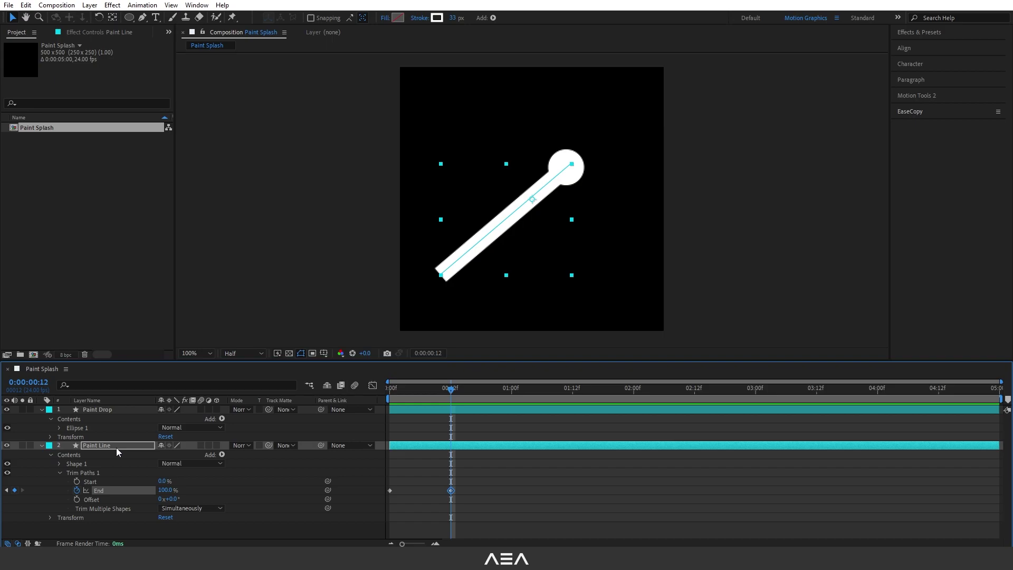
# Select Paint Line's Shape 1 > Path 1 > Path property and launch Create Nulls From Paths.jsx
pyautogui.click(196, 5)
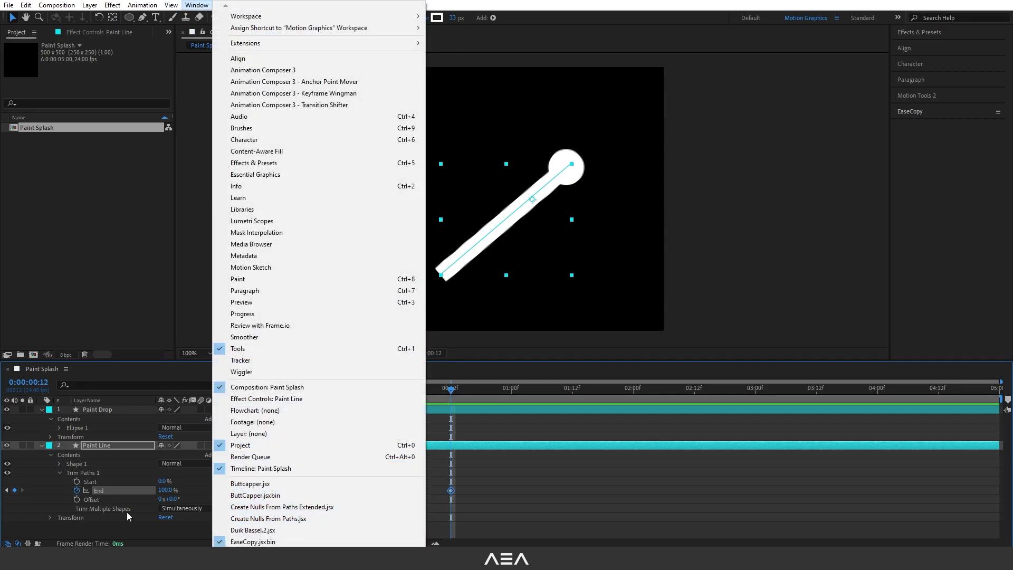
pyautogui.click(56, 464)
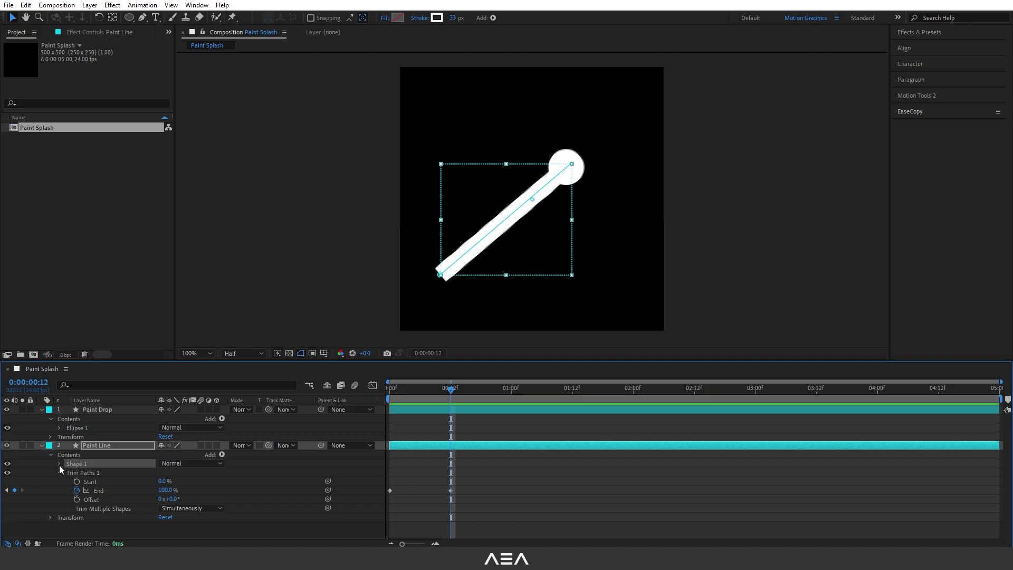
pyautogui.click(60, 464)
pyautogui.click(85, 474)
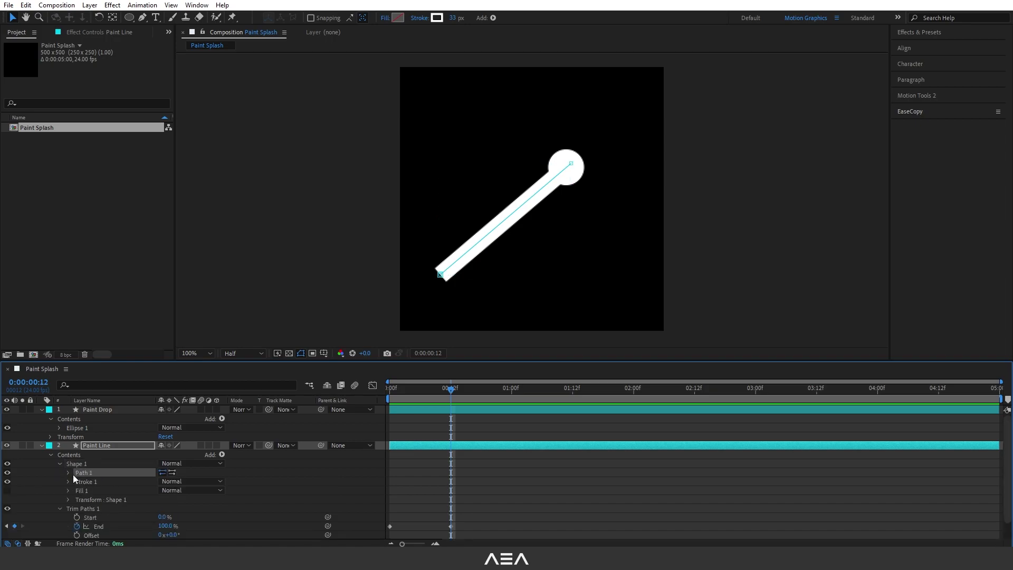
pyautogui.click(67, 472)
pyautogui.click(103, 483)
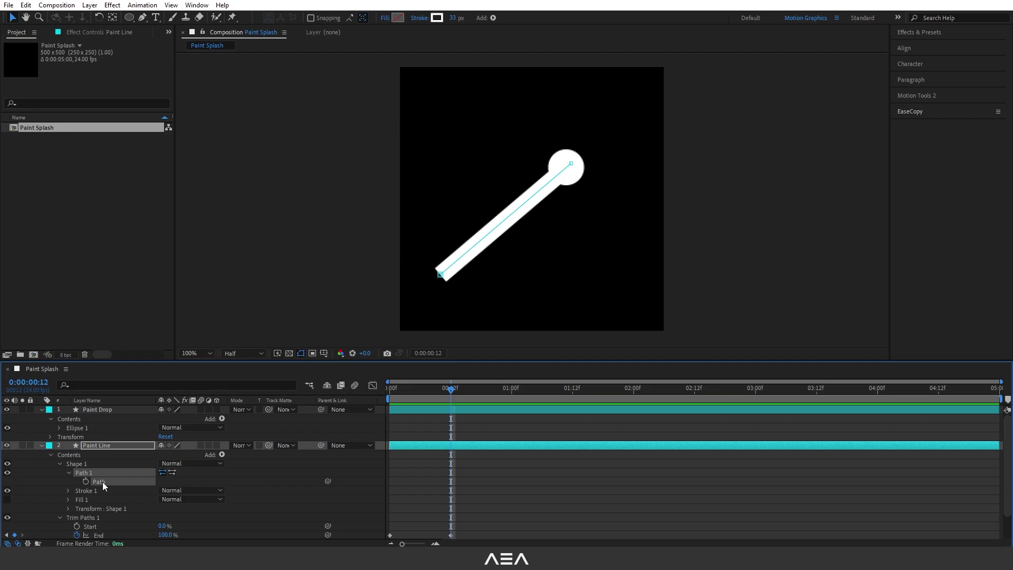
pyautogui.click(197, 5)
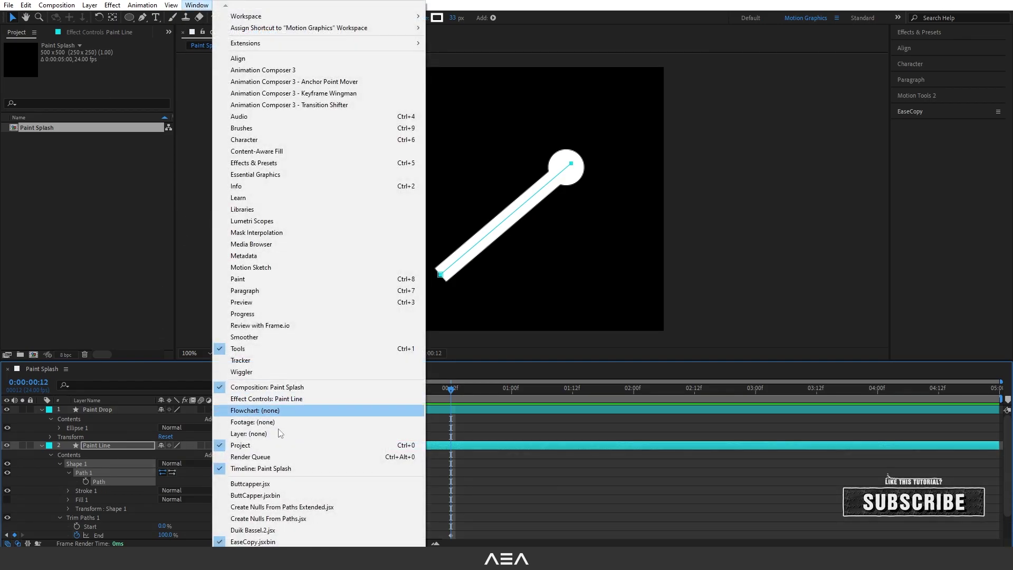
pyautogui.click(274, 520)
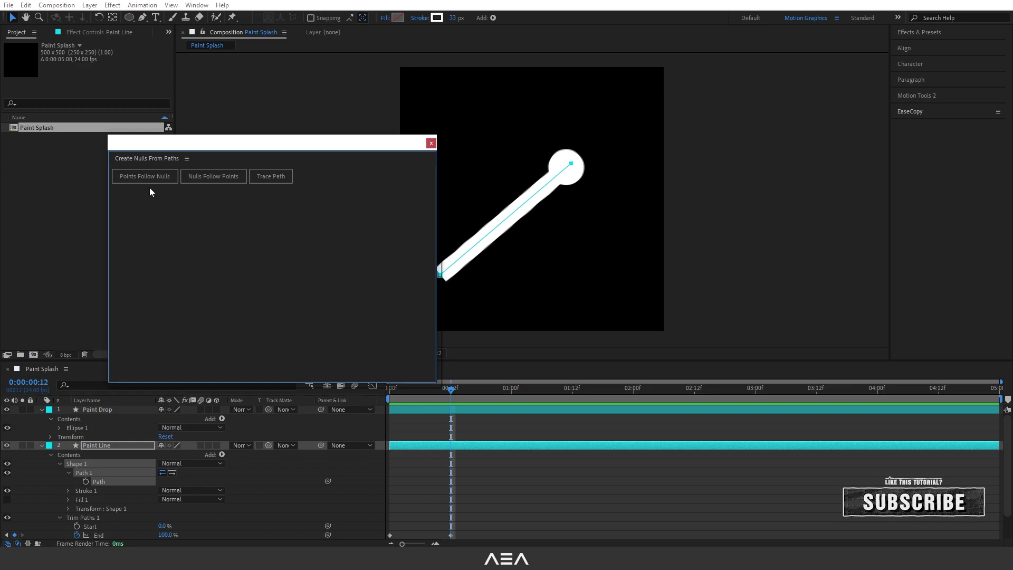
# Create a Trace Path null following the line's path and close the script panel
pyautogui.click(273, 177)
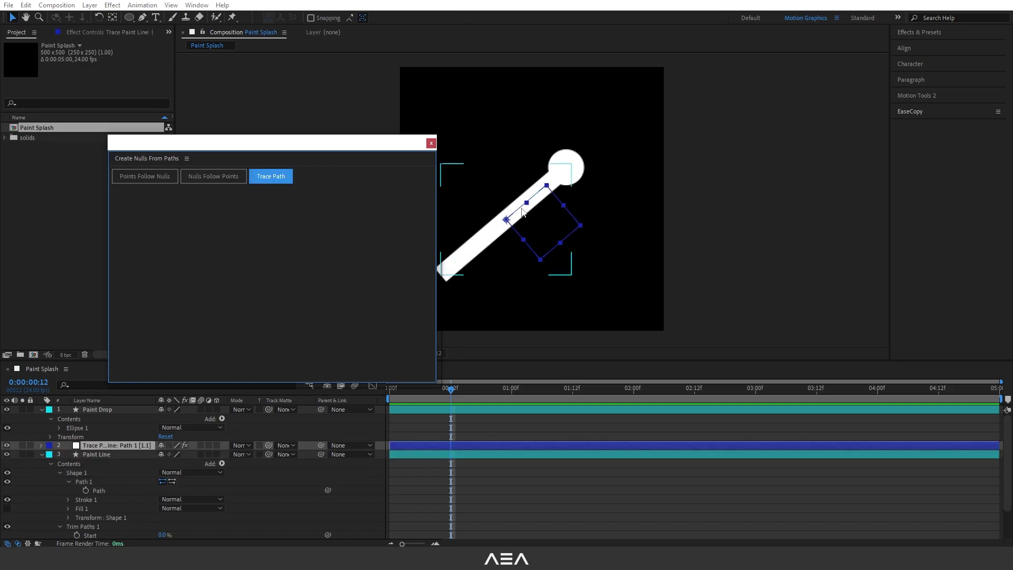
pyautogui.click(431, 143)
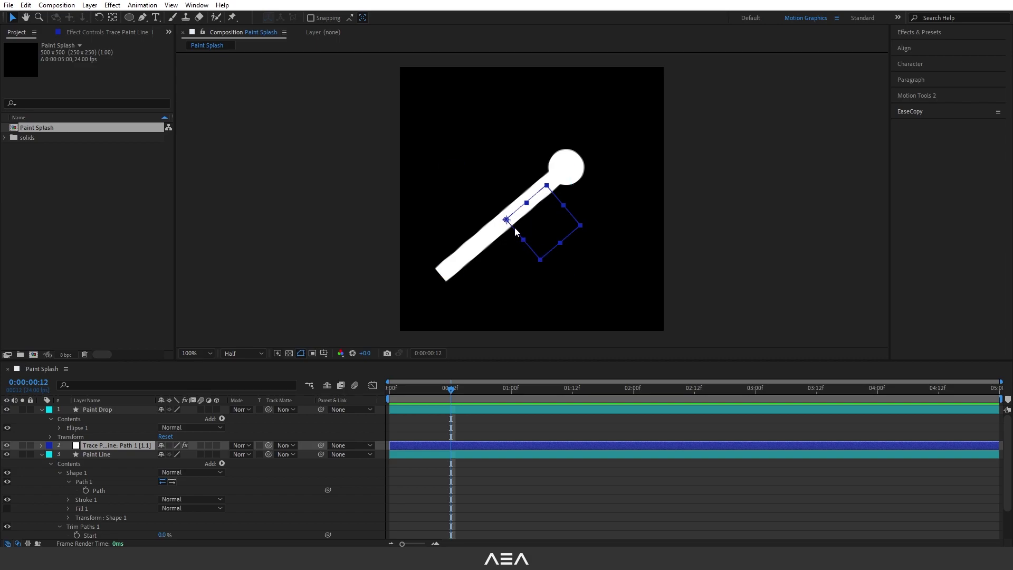
pyautogui.moveTo(418, 395)
pyautogui.mouseDown()
pyautogui.moveTo(471, 402)
pyautogui.moveTo(435, 411)
pyautogui.moveTo(456, 414)
pyautogui.mouseUp()
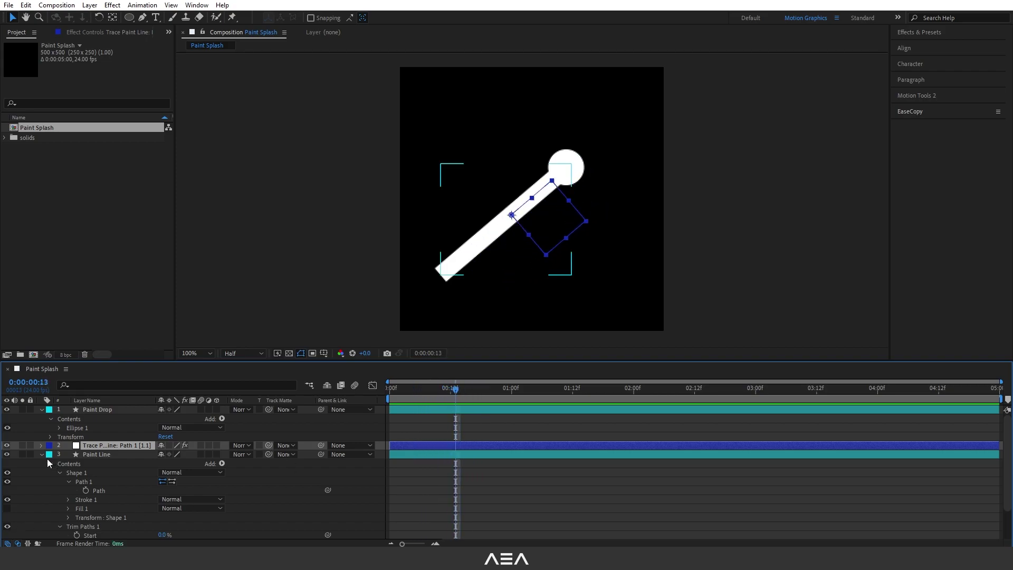
# Remove the expression on the null's Trace Path Progress and set Progress to 0%
pyautogui.click(113, 33)
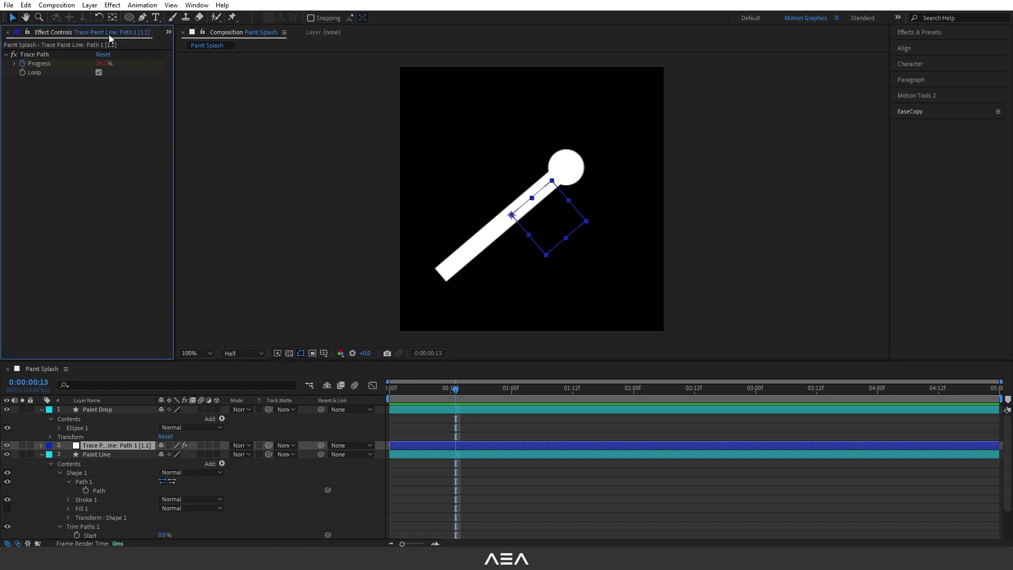
pyautogui.keyDown('alt'); pyautogui.click(24, 64); pyautogui.keyUp('alt')
pyautogui.click(23, 65)
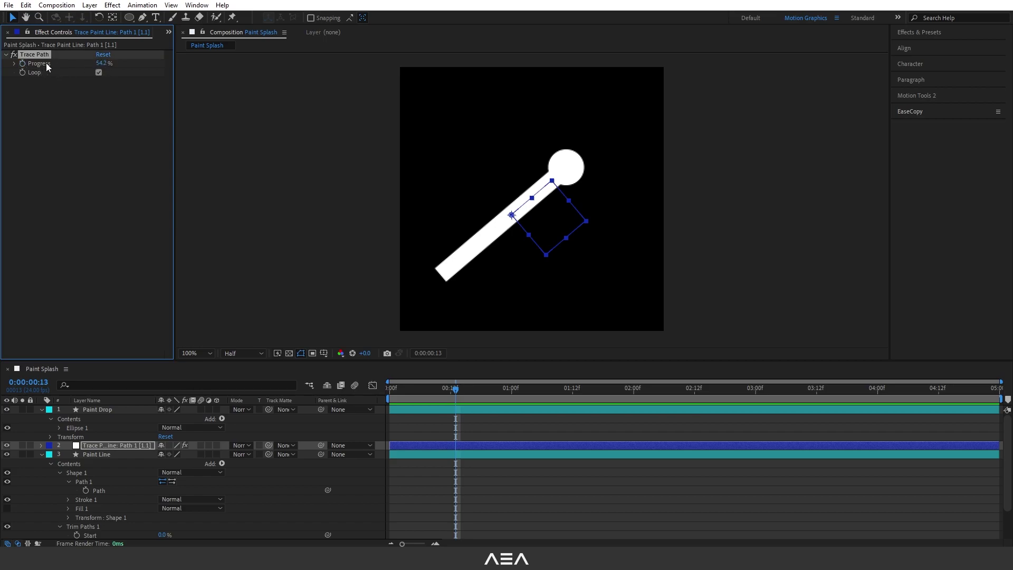
pyautogui.moveTo(100, 65); pyautogui.dragTo(32, 71)
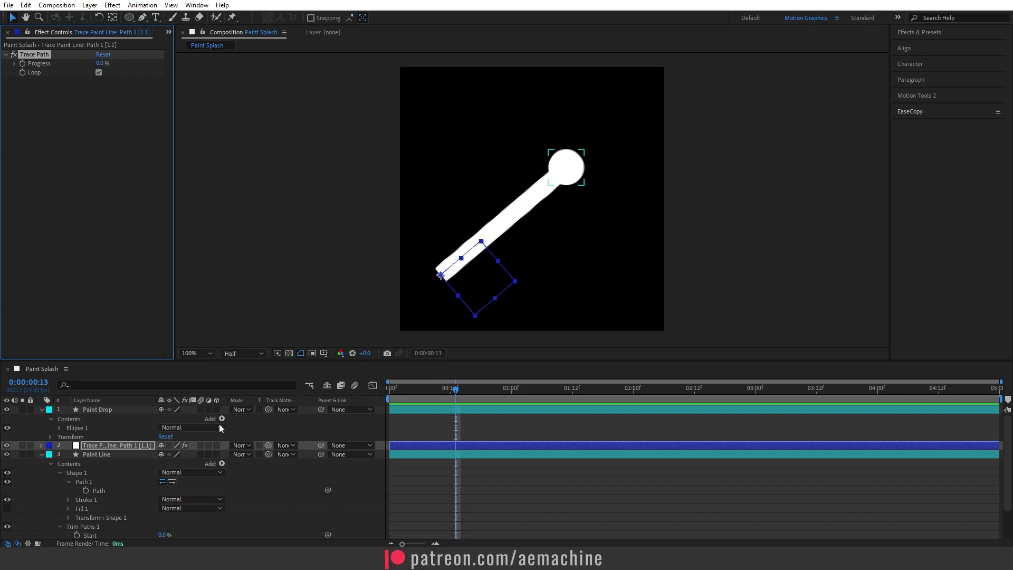
pyautogui.click(92, 455)
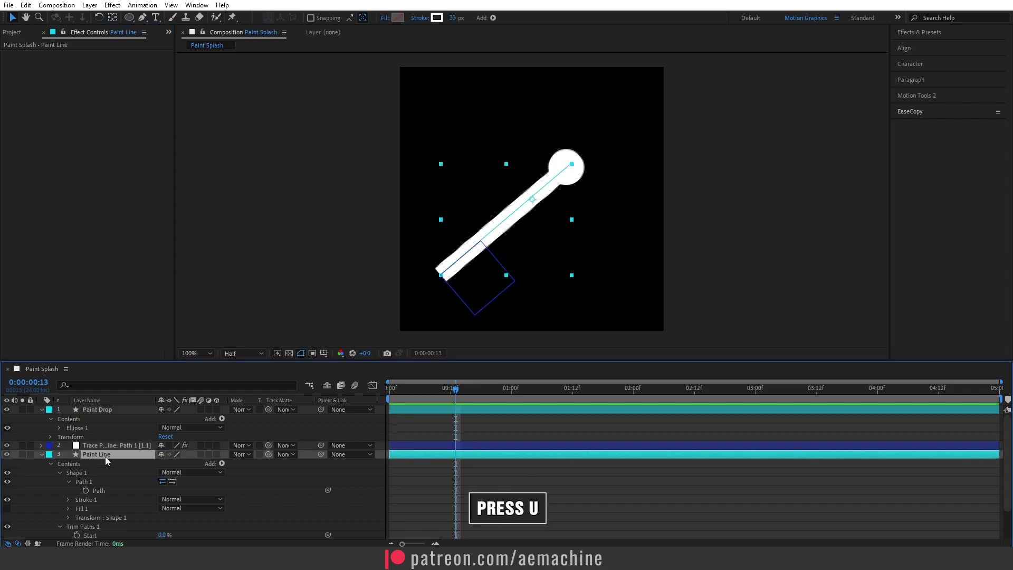
# Keyframe the trace null's Progress from 0% at frame 0 to 100% at frame 12
pyautogui.press('u')
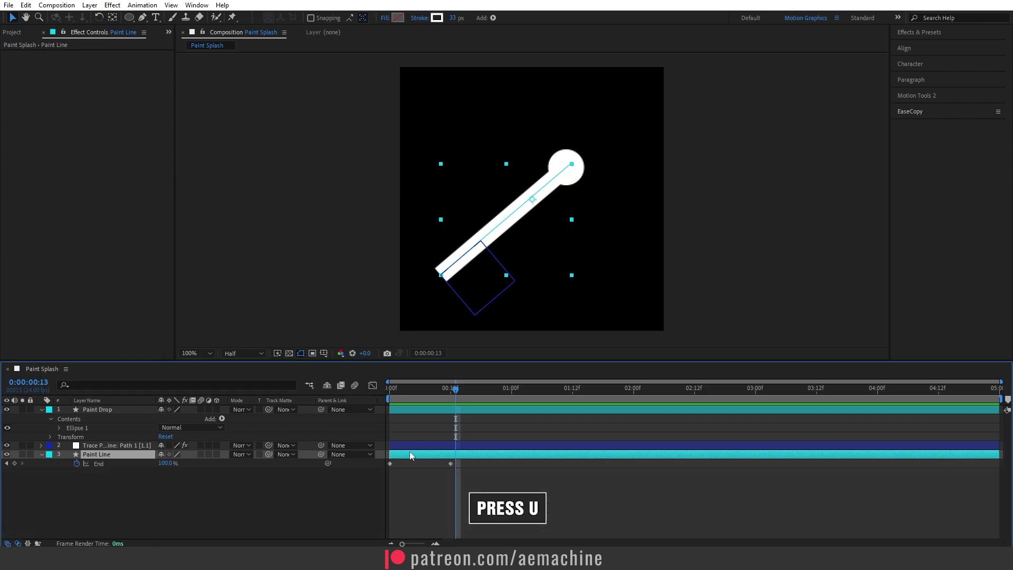
pyautogui.press('Home')
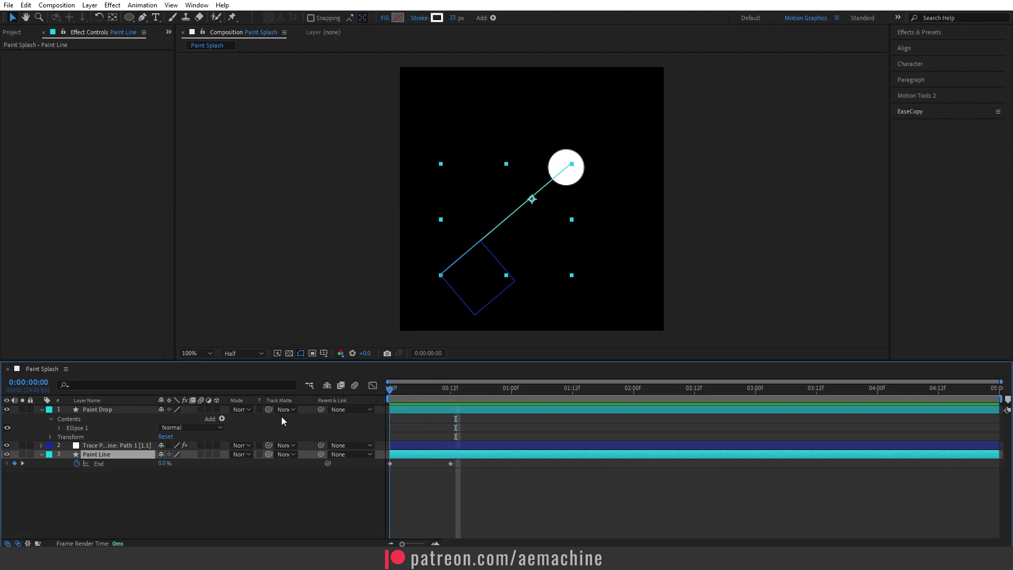
pyautogui.click(94, 445)
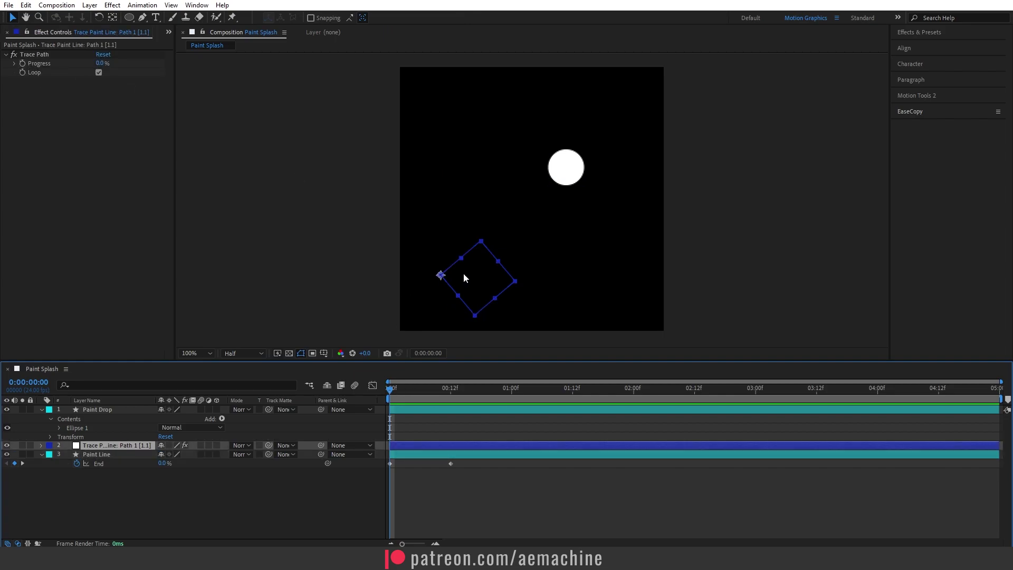
pyautogui.click(31, 55)
pyautogui.moveTo(413, 387); pyautogui.dragTo(450, 395)
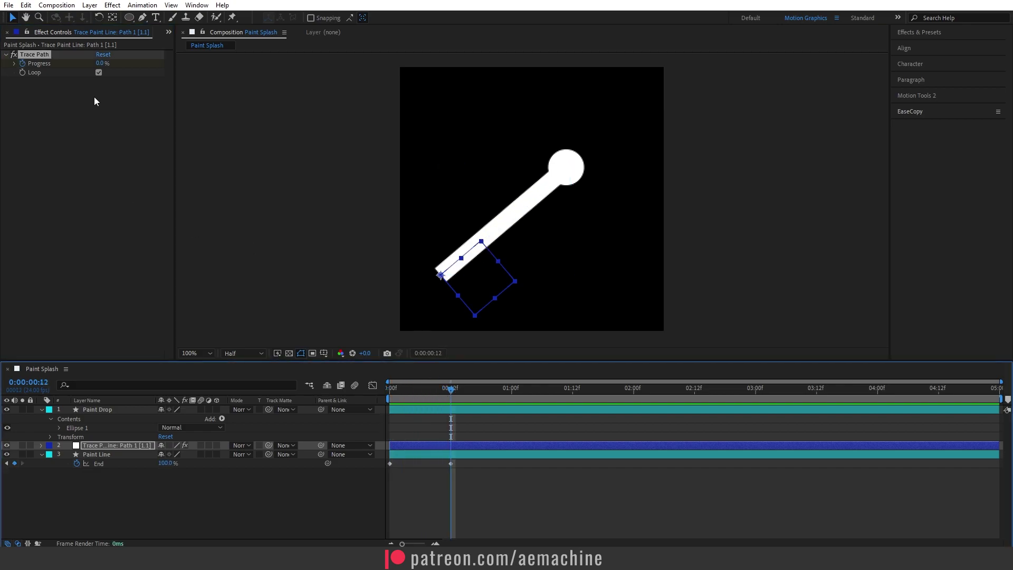
pyautogui.moveTo(100, 62); pyautogui.dragTo(137, 63)
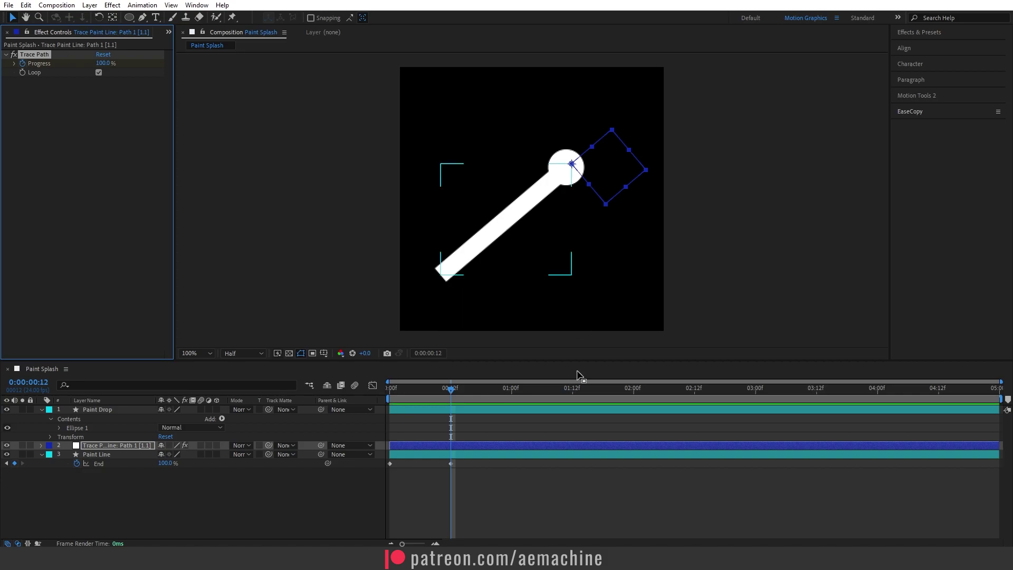
pyautogui.click(447, 390)
pyautogui.moveTo(447, 390)
pyautogui.mouseDown()
pyautogui.moveTo(384, 400)
pyautogui.moveTo(450, 399)
pyautogui.mouseUp()
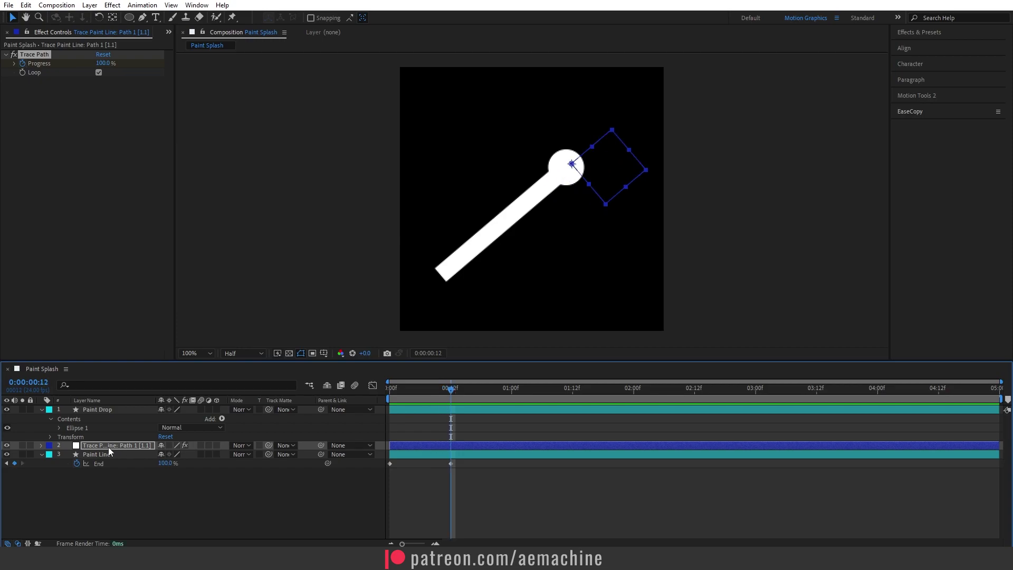
# Parent the Paint Drop layer to the trace null and preview the draw-on
pyautogui.click(95, 412)
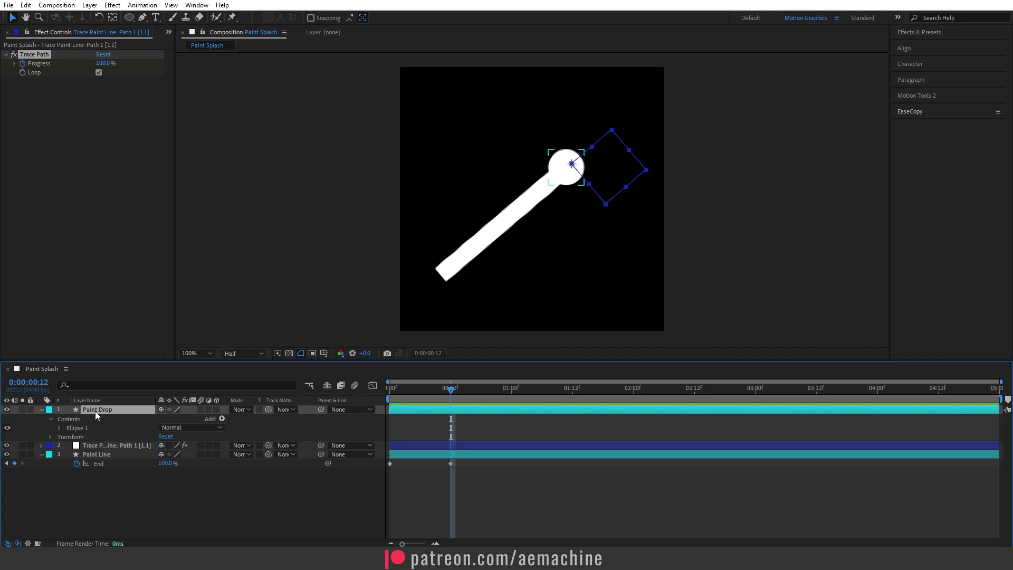
pyautogui.moveTo(321, 409)
pyautogui.mouseDown()
pyautogui.moveTo(135, 418)
pyautogui.moveTo(98, 445)
pyautogui.mouseUp()
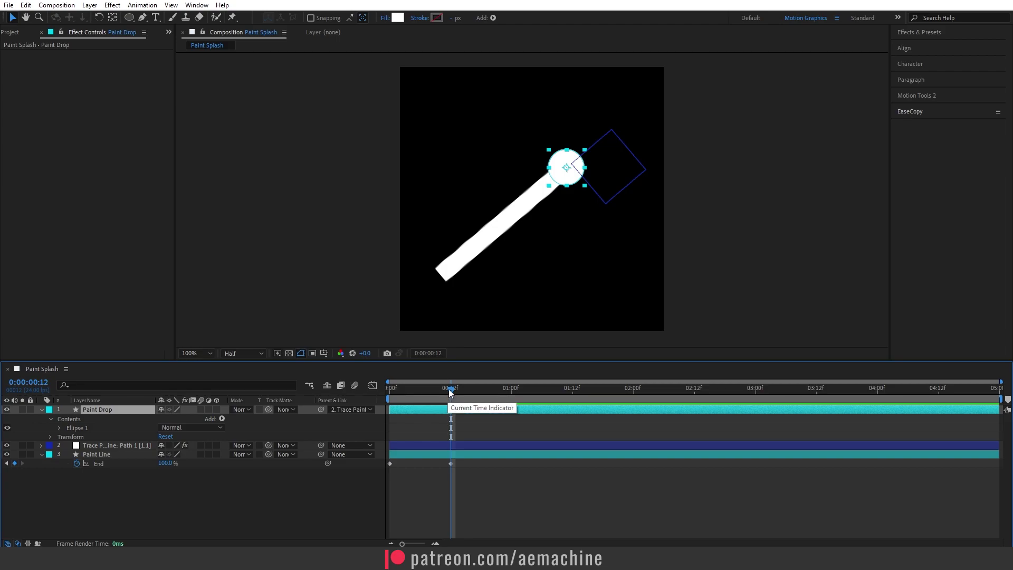
pyautogui.moveTo(449, 390); pyautogui.dragTo(378, 399)
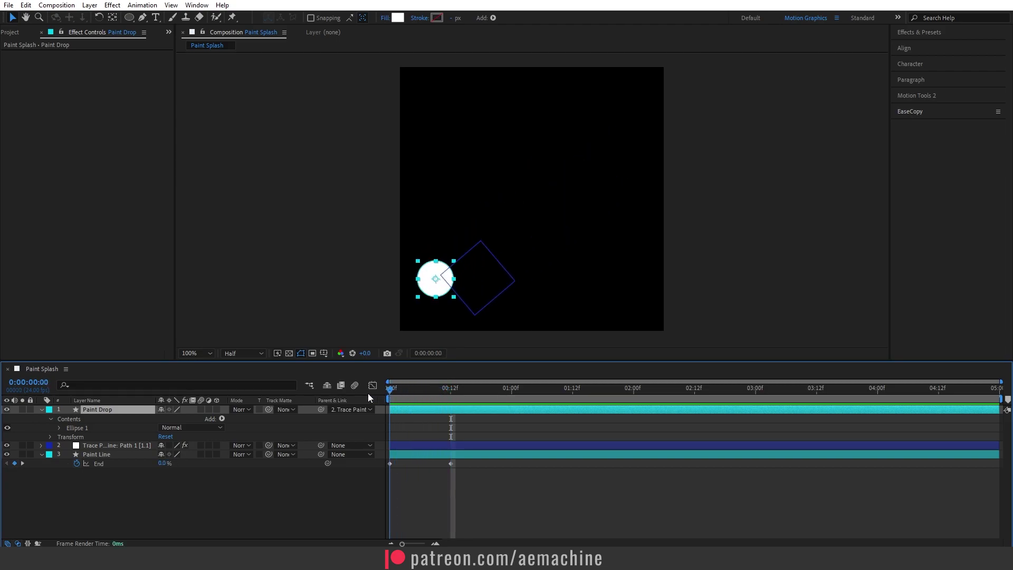
pyautogui.press('space')
pyautogui.press('space')
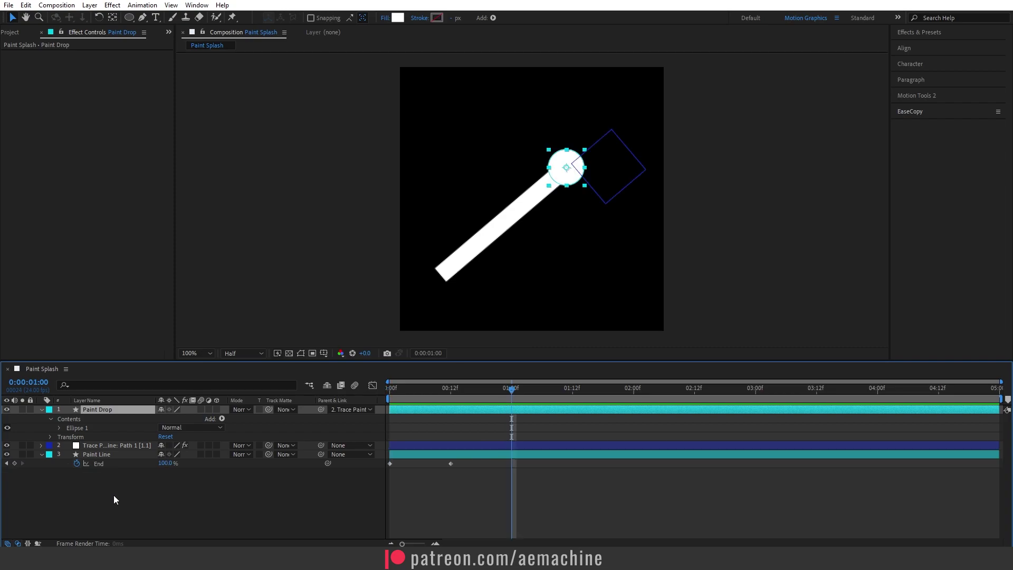
# Apply Easy Ease (F9) to the Progress and End keyframes
pyautogui.moveTo(126, 501); pyautogui.dragTo(118, 389)
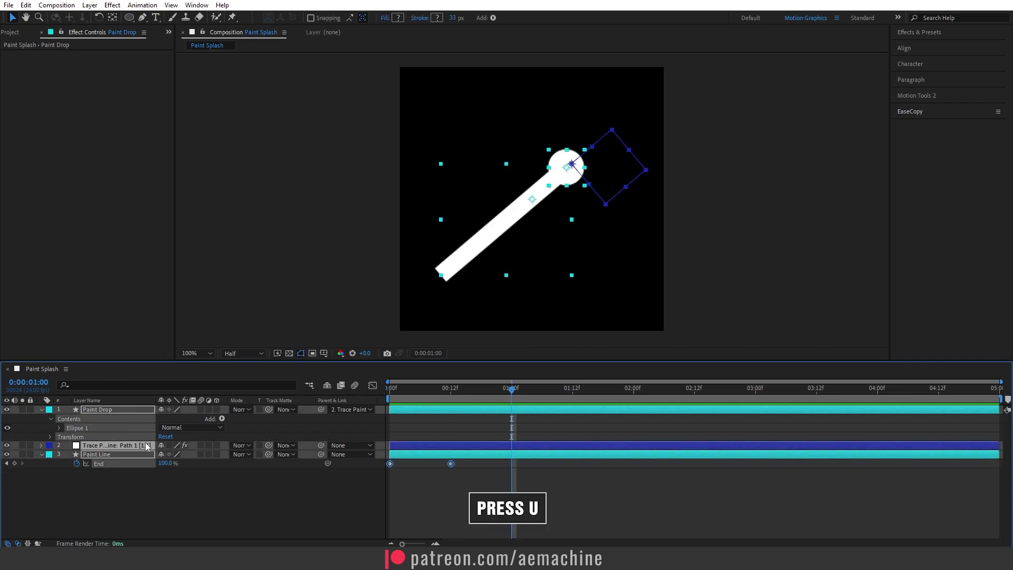
pyautogui.press('u')
pyautogui.moveTo(484, 435); pyautogui.dragTo(380, 465)
pyautogui.press('F9')
pyautogui.press('F9')
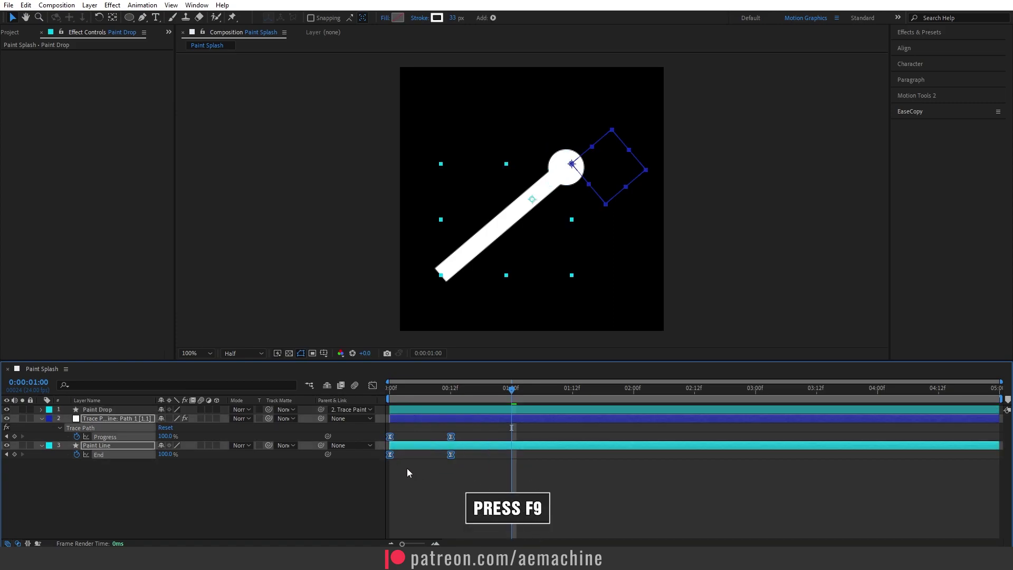
pyautogui.click(373, 386)
# In the speed graph, drag the first keyframe's influence handle so the animation launches fast
pyautogui.rightClick(480, 473)
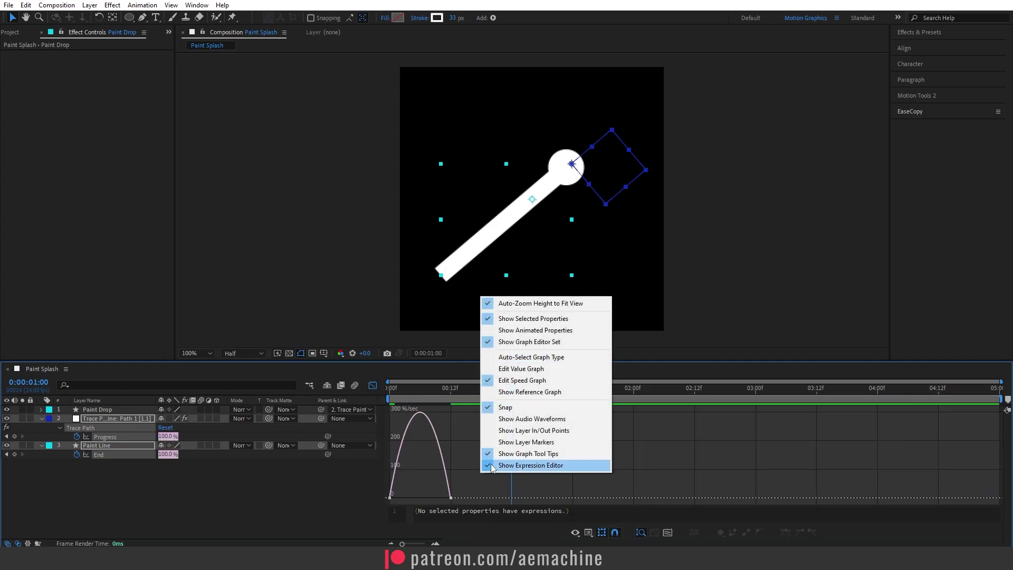
pyautogui.click(421, 474)
pyautogui.moveTo(491, 475); pyautogui.dragTo(359, 505)
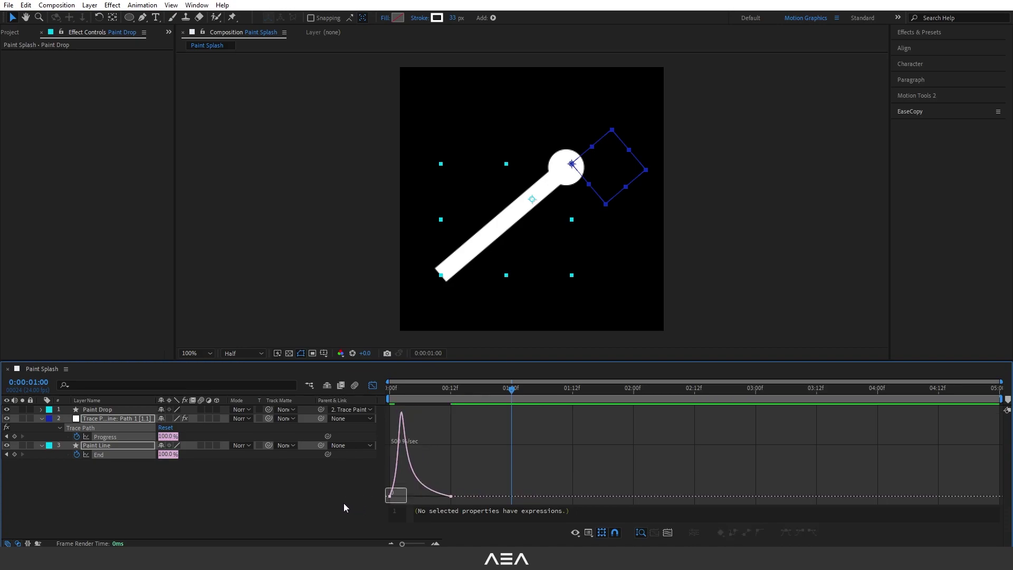
pyautogui.moveTo(337, 503); pyautogui.dragTo(337, 504)
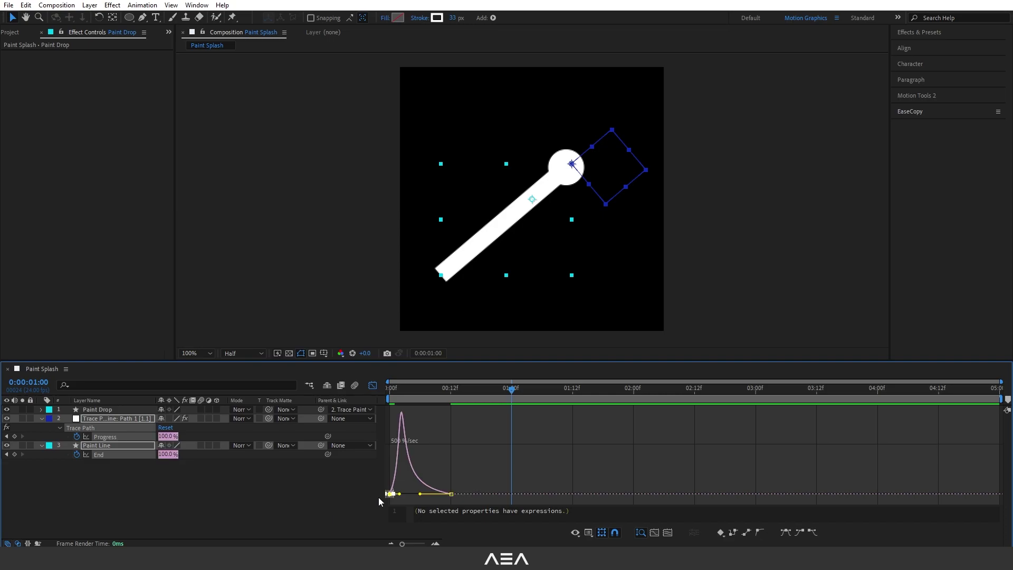
pyautogui.moveTo(401, 497); pyautogui.dragTo(391, 497)
# Preview the reshaped animation and return to the layer timeline at frame 5
pyautogui.press('Home')
pyautogui.press('space')
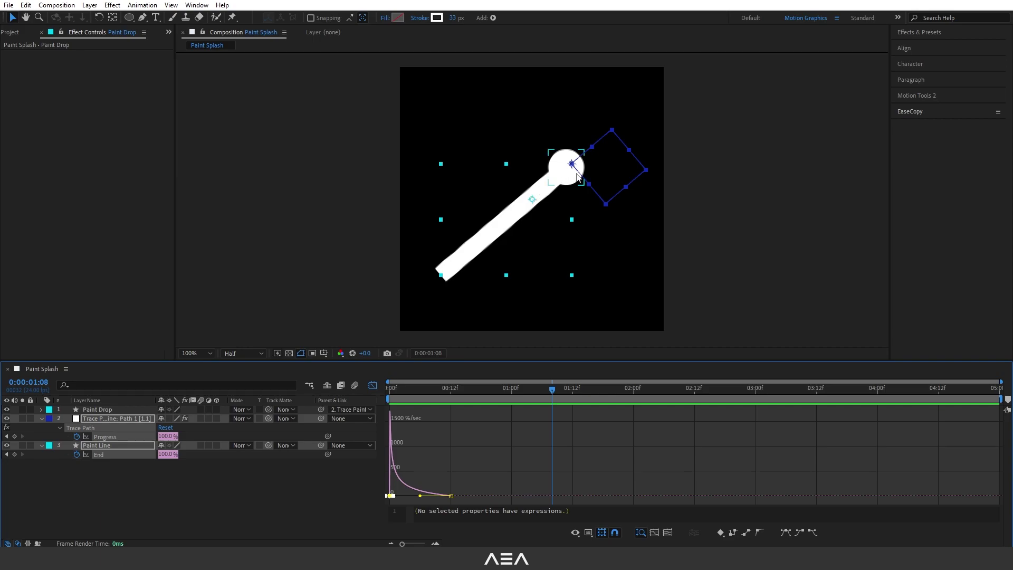
pyautogui.press('space')
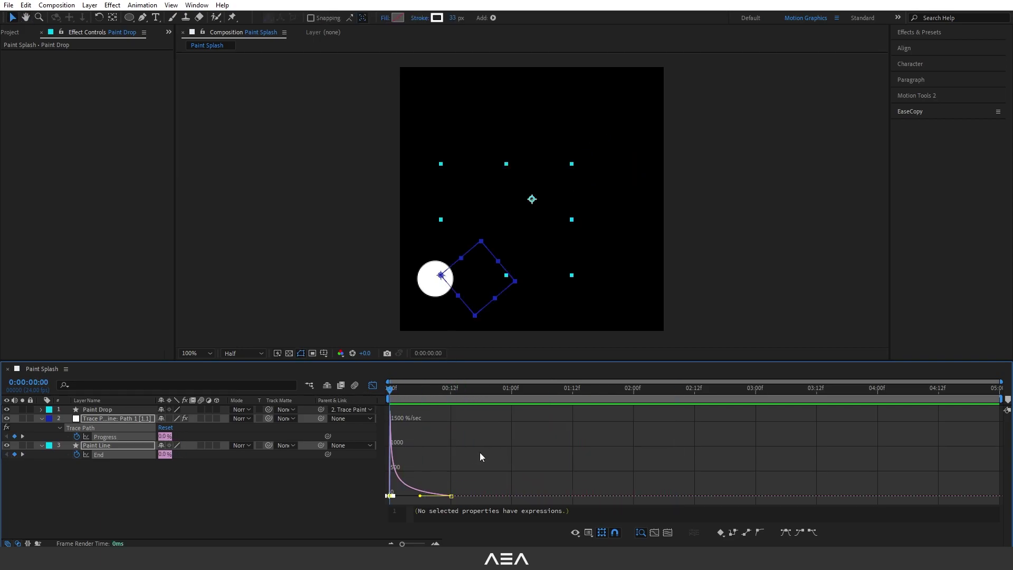
pyautogui.press('space')
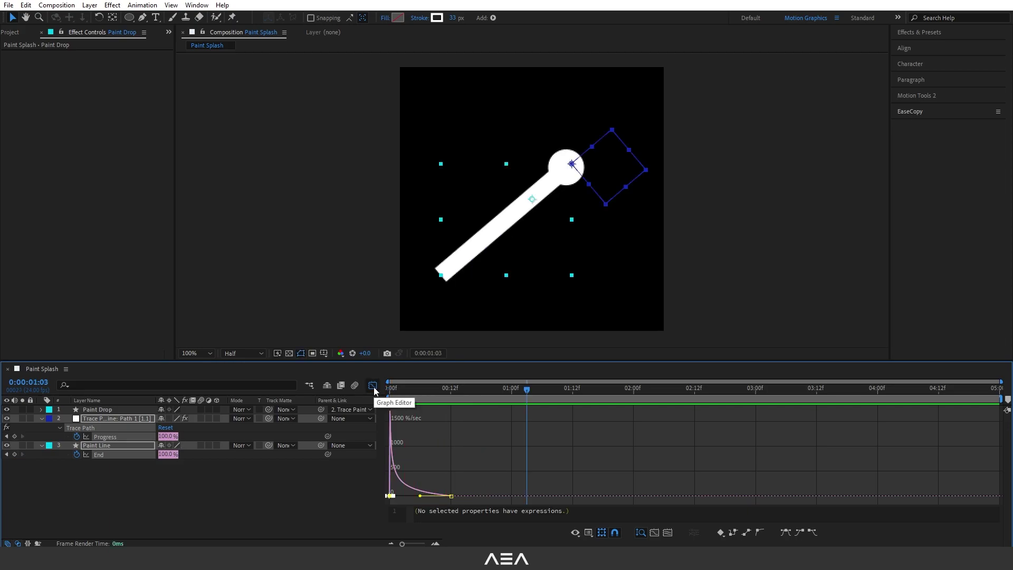
pyautogui.click(374, 387)
pyautogui.moveTo(430, 391)
pyautogui.mouseDown()
pyautogui.moveTo(407, 394)
pyautogui.moveTo(415, 396)
pyautogui.mouseUp()
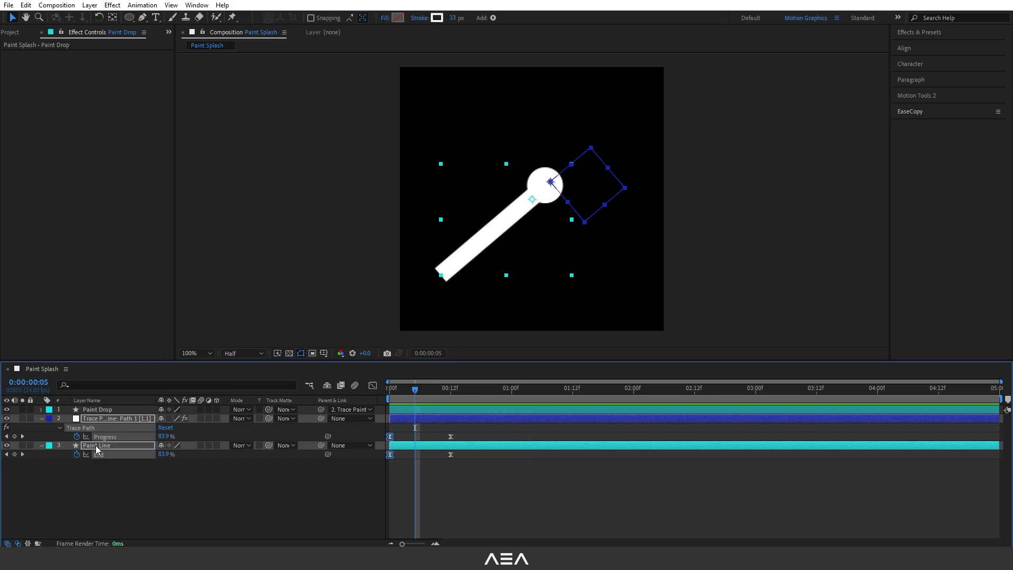
# Keyframe Paint Line's Stroke 1 Stroke Width at 33 on frame 0
pyautogui.click(41, 446)
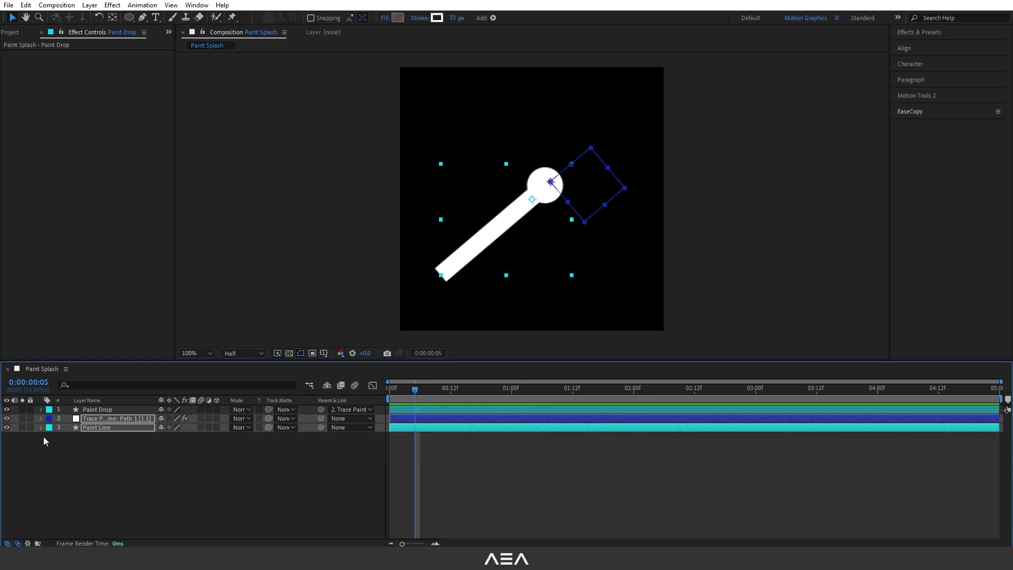
pyautogui.click(42, 438)
pyautogui.click(41, 428)
pyautogui.click(59, 455)
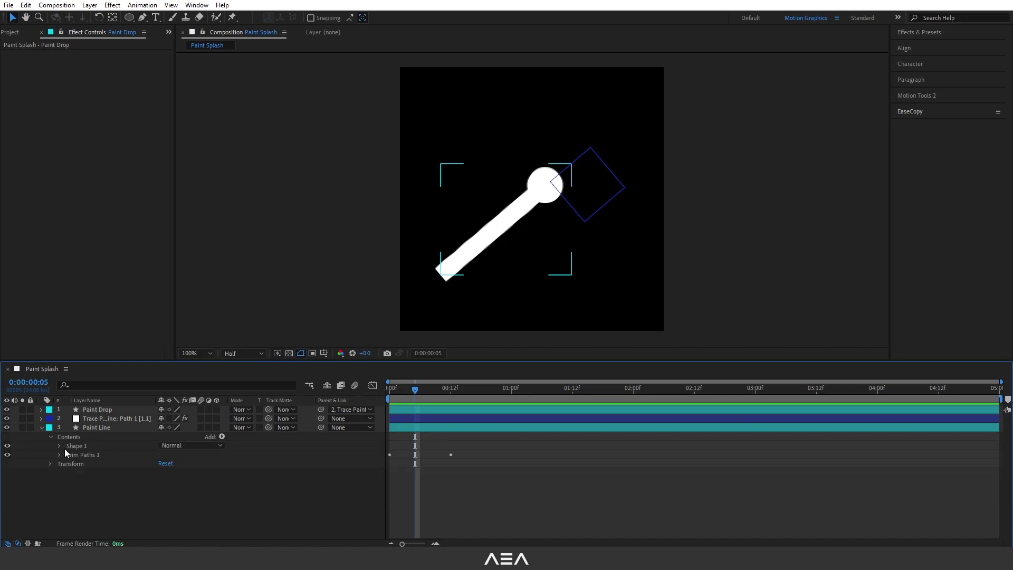
pyautogui.click(58, 446)
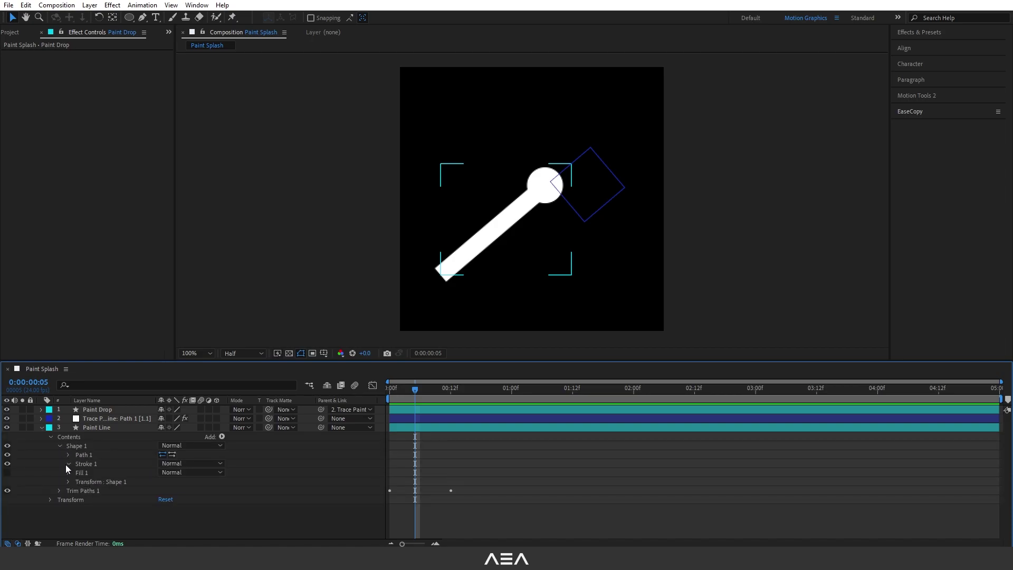
pyautogui.click(68, 464)
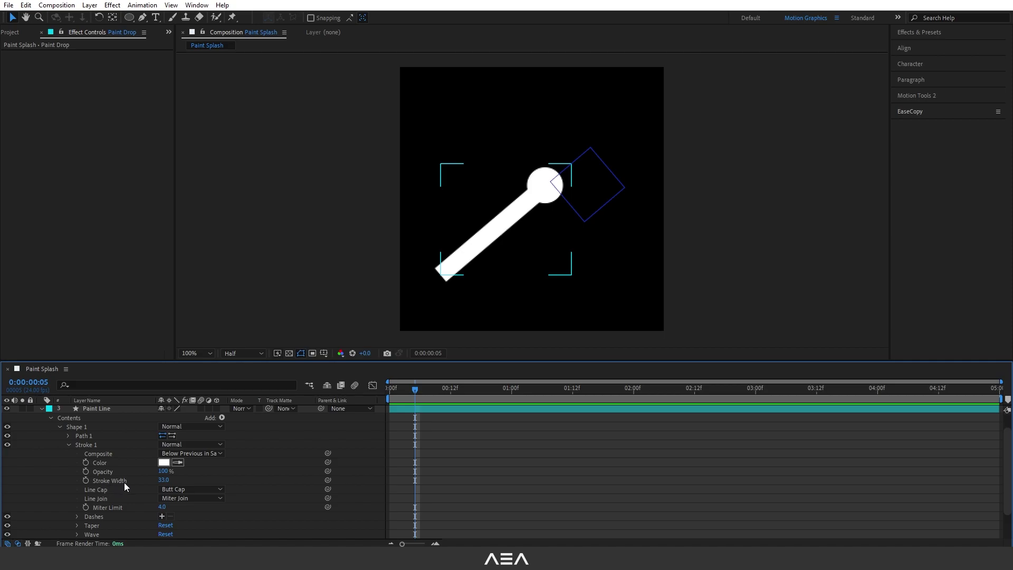
pyautogui.moveTo(415, 389)
pyautogui.mouseDown()
pyautogui.moveTo(400, 401)
pyautogui.moveTo(390, 393)
pyautogui.mouseUp()
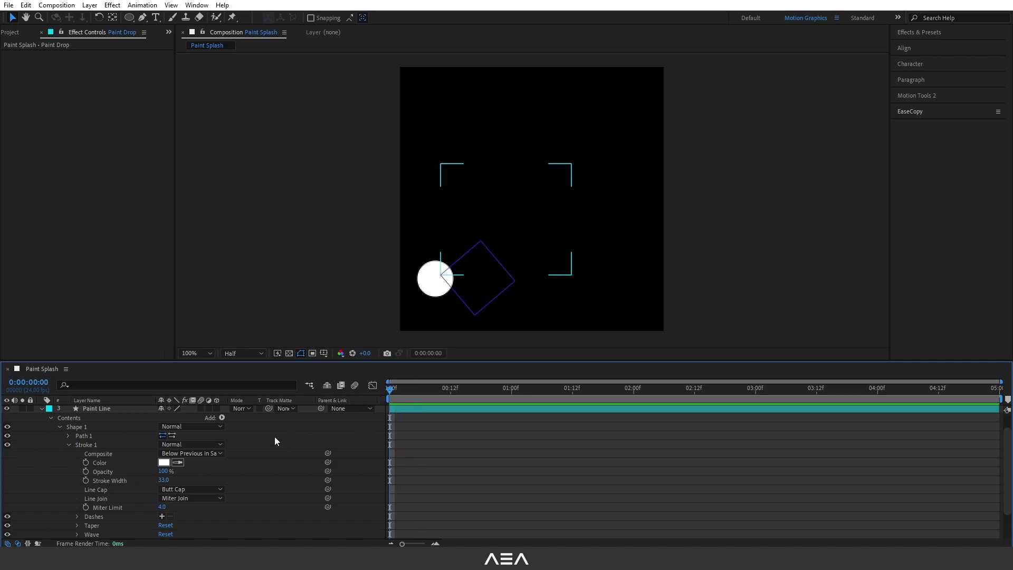
pyautogui.click(85, 481)
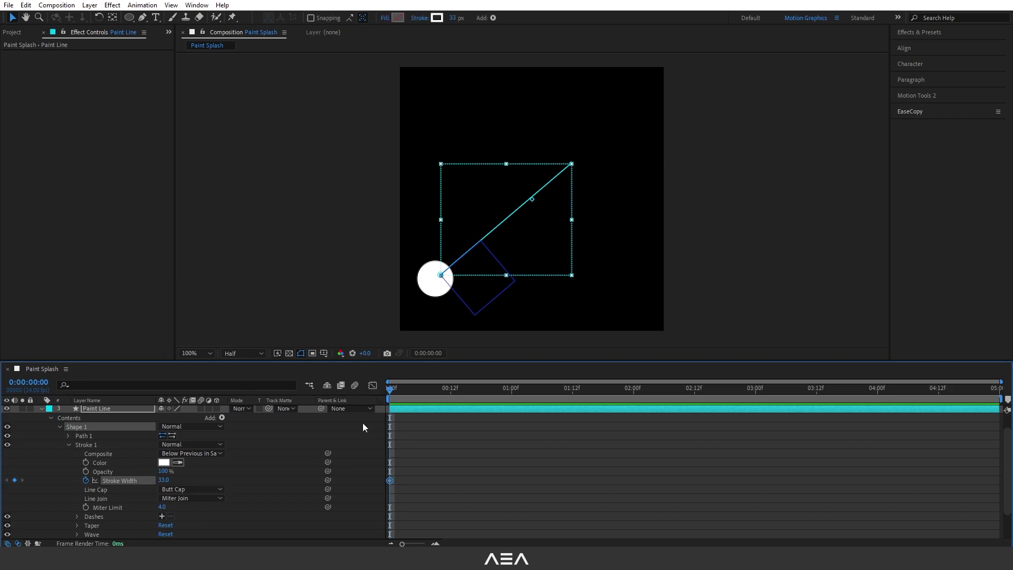
# Set Stroke Width to 45 at frame 12 and ease both keyframes with F9
pyautogui.click(102, 410)
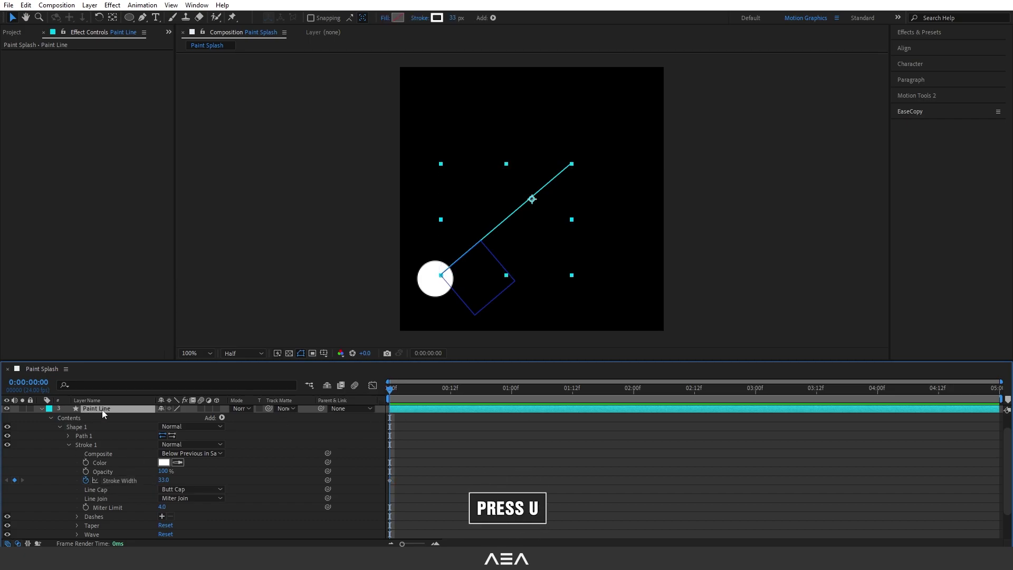
pyautogui.press('u')
pyautogui.click(395, 387)
pyautogui.moveTo(395, 386); pyautogui.dragTo(451, 399)
pyautogui.moveTo(163, 436); pyautogui.dragTo(169, 437)
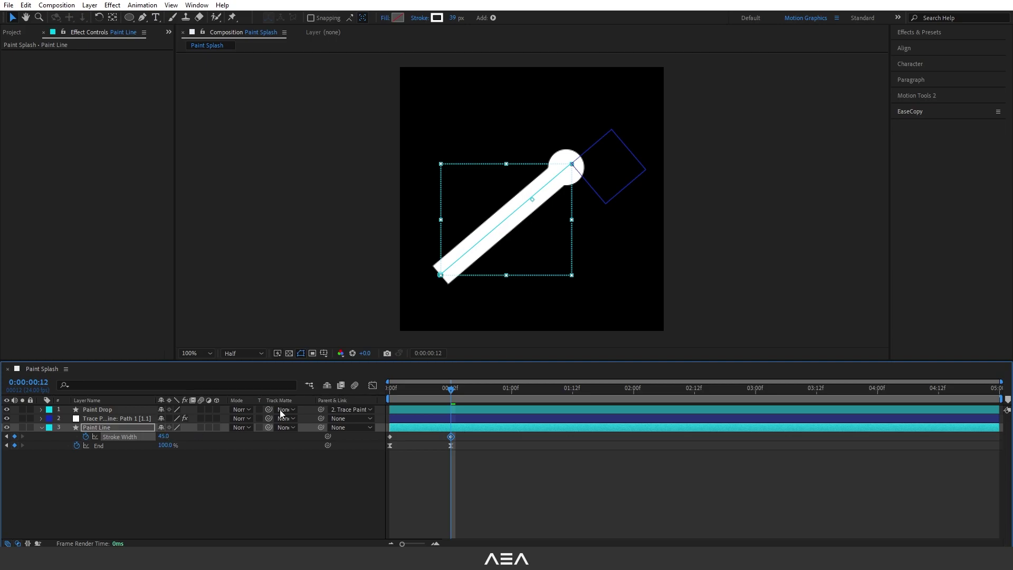
pyautogui.press('space')
pyautogui.press('space')
pyautogui.moveTo(489, 437); pyautogui.dragTo(337, 435)
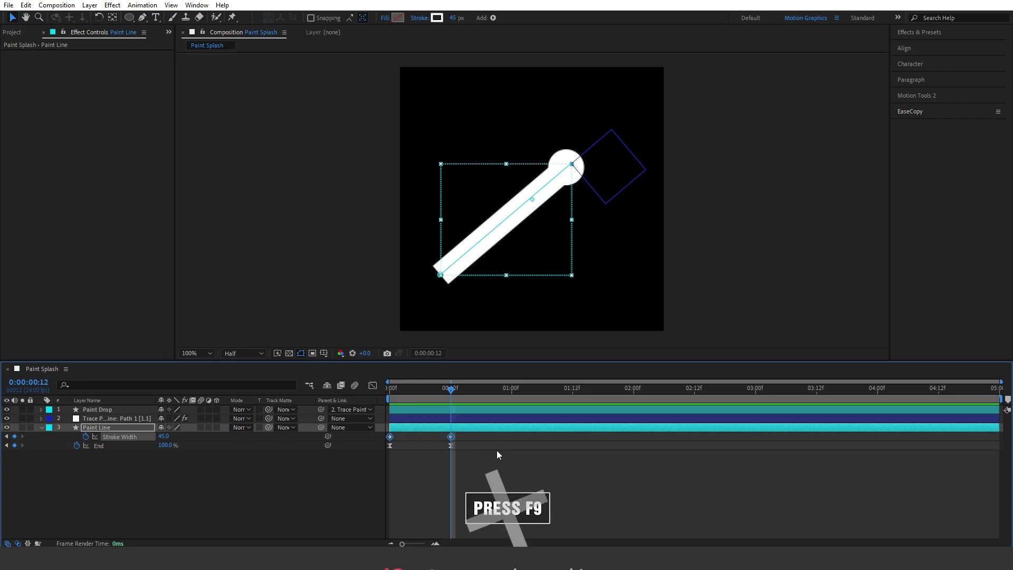
pyautogui.press('F9')
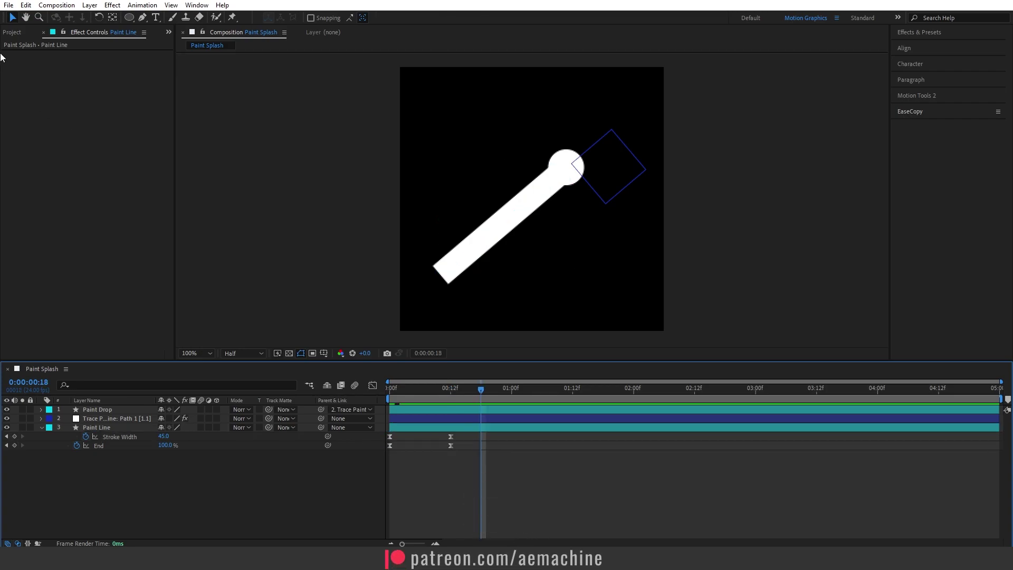
# Create a new 1920×1080, 24 fps, 5-second composition named 'Paint Composite'
pyautogui.click(13, 32)
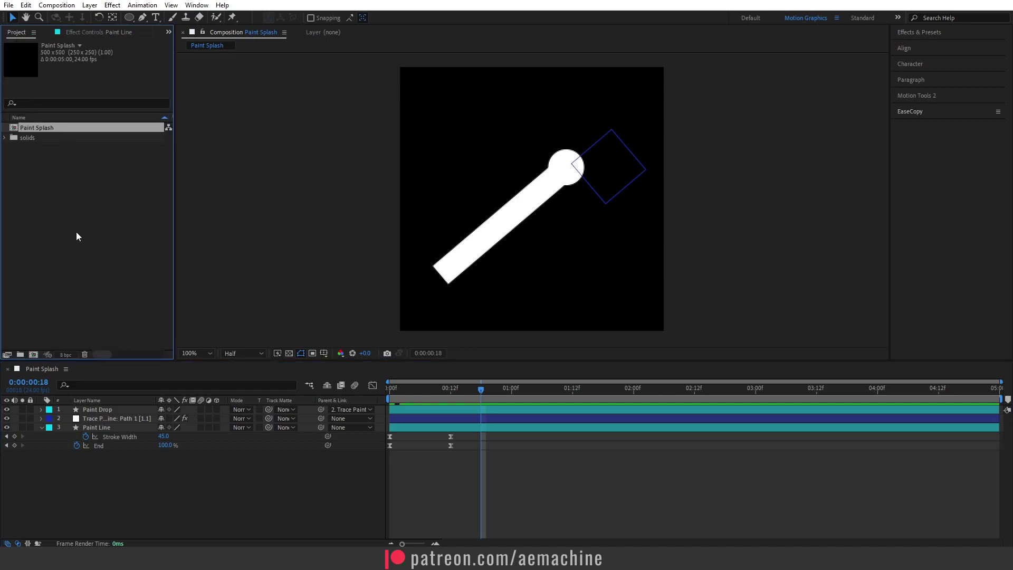
pyautogui.click(34, 354)
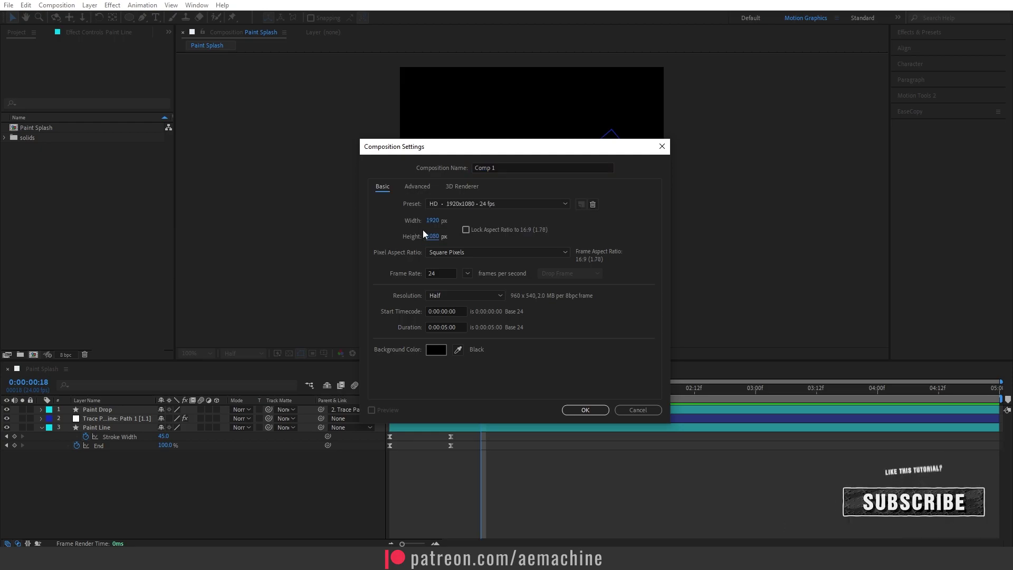
pyautogui.click(528, 168)
pyautogui.write('Paint Com')
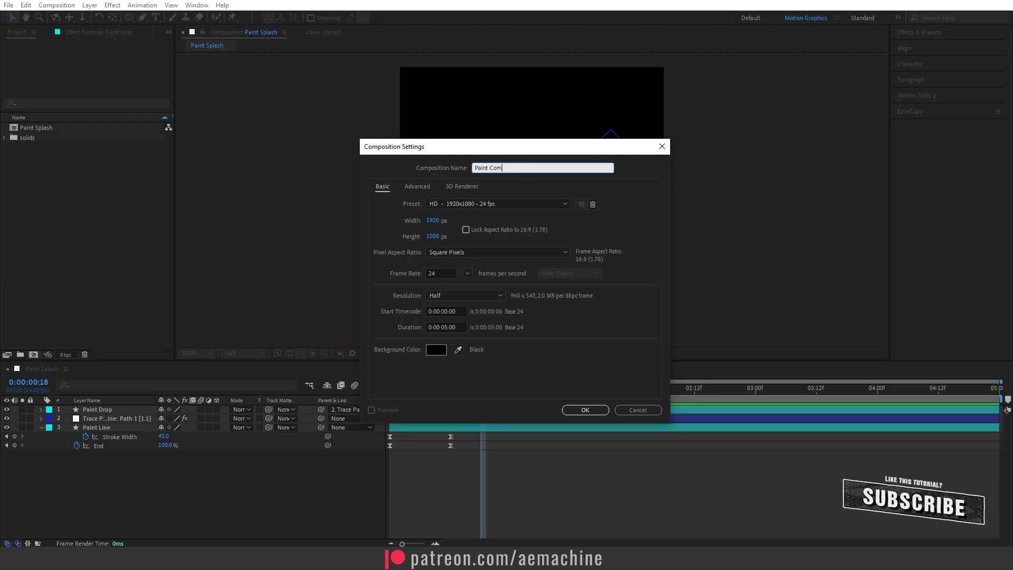
pyautogui.write('posite')
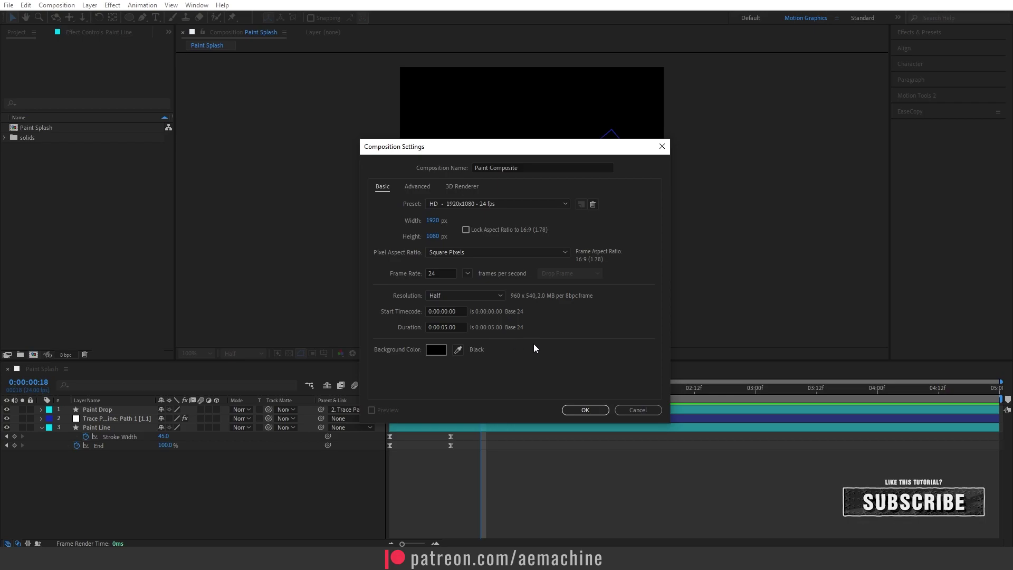
pyautogui.click(586, 411)
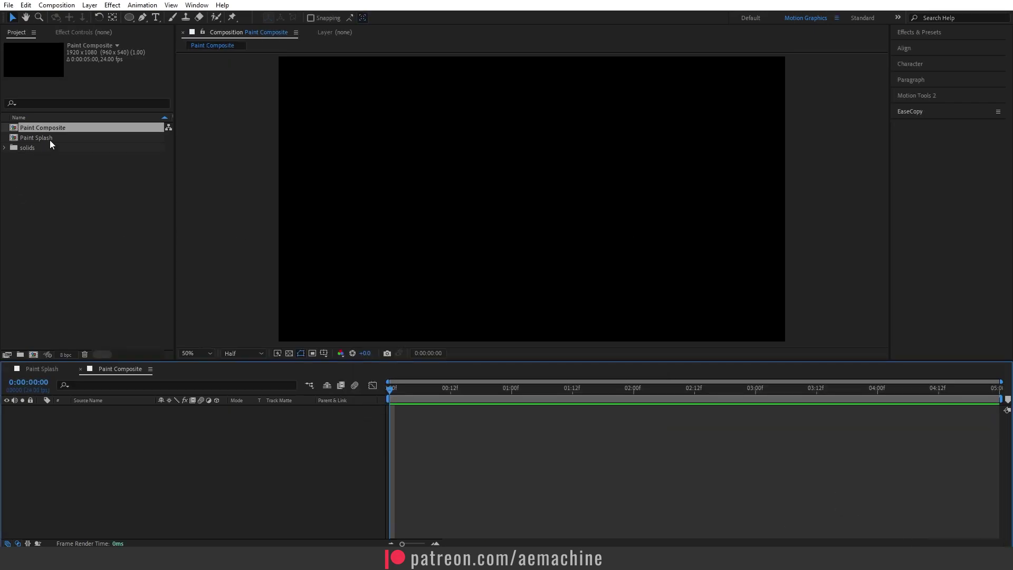
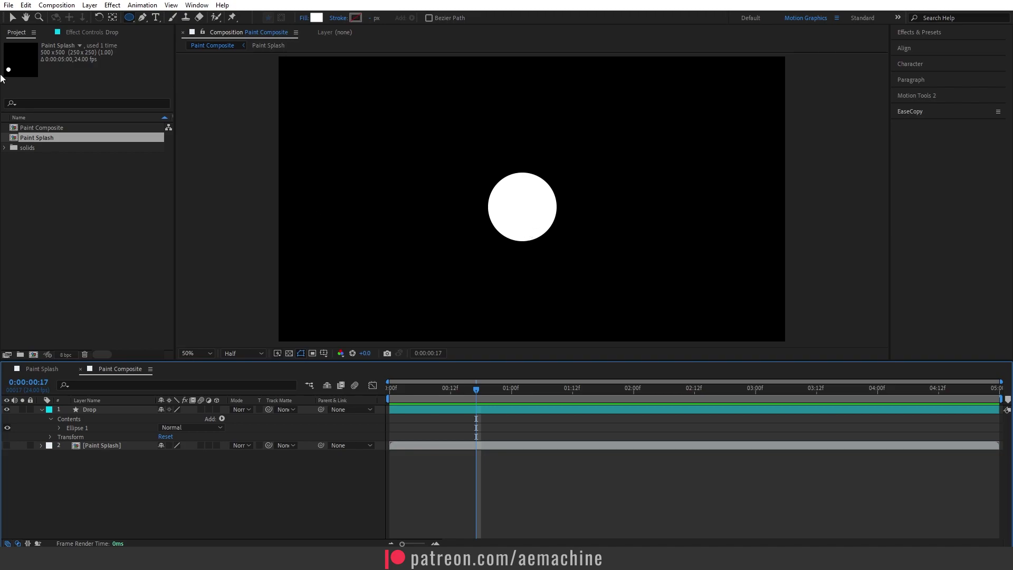
# Add Position and Scale keyframes to the Drop circle at frames 0 and 12
pyautogui.click(12, 18)
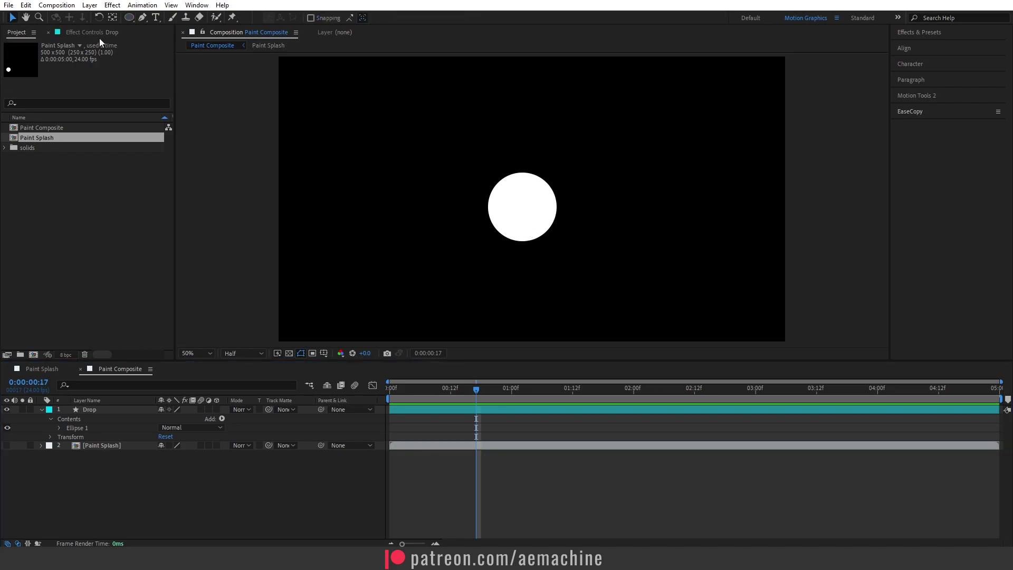
pyautogui.click(96, 409)
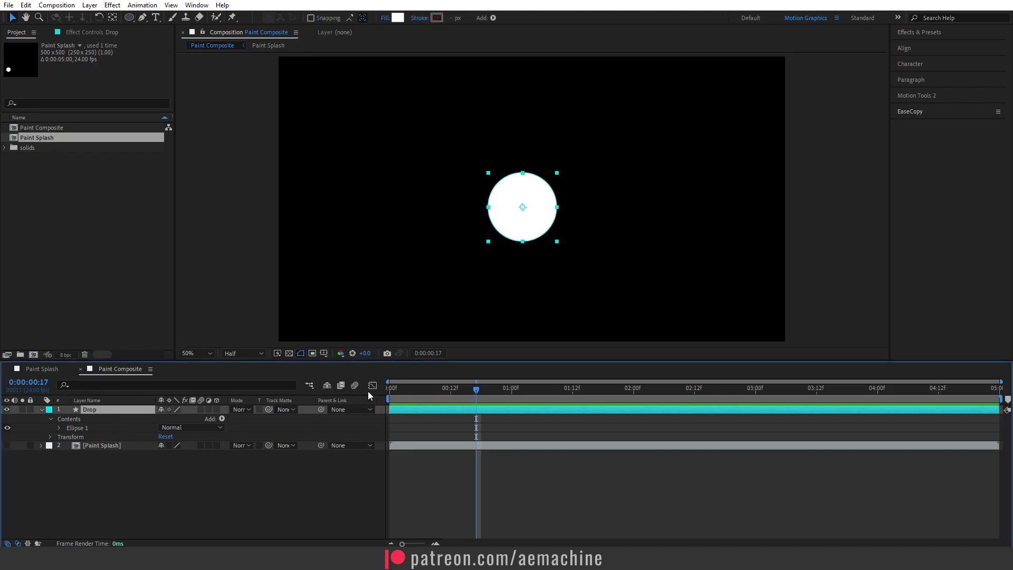
pyautogui.moveTo(407, 390); pyautogui.dragTo(371, 392)
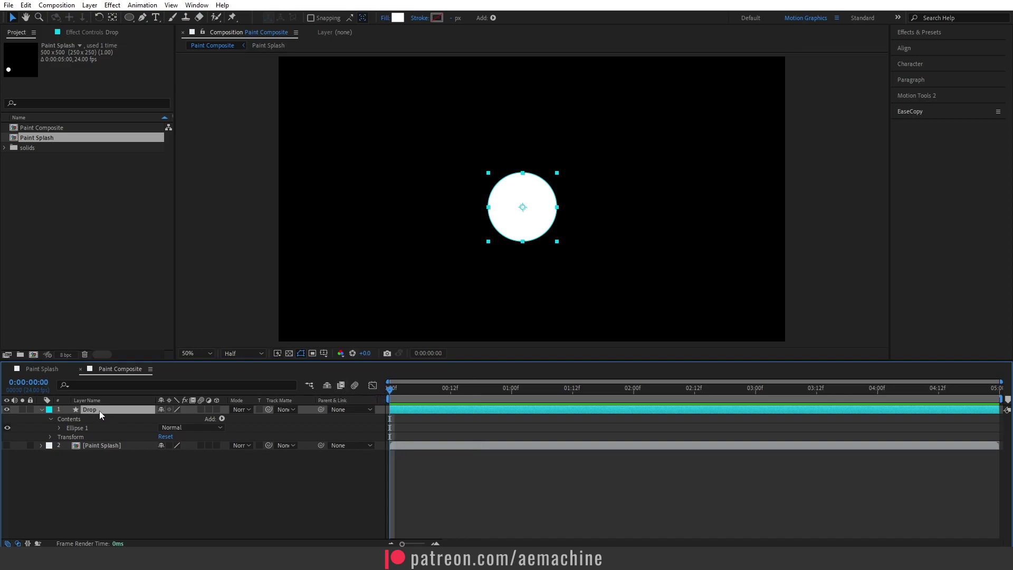
pyautogui.press('s')
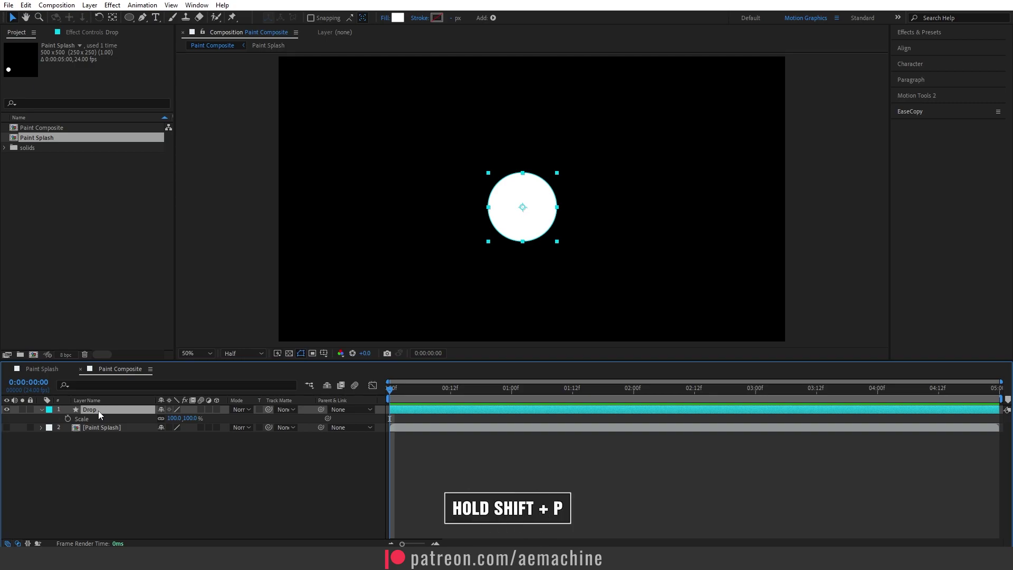
pyautogui.hotkey('shift', 'p')
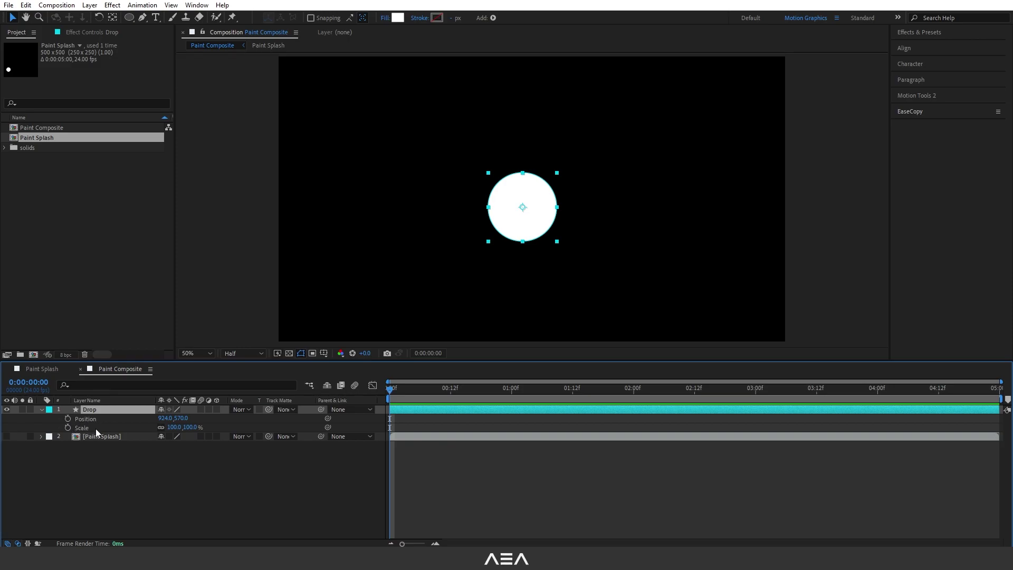
pyautogui.click(68, 418)
pyautogui.click(67, 427)
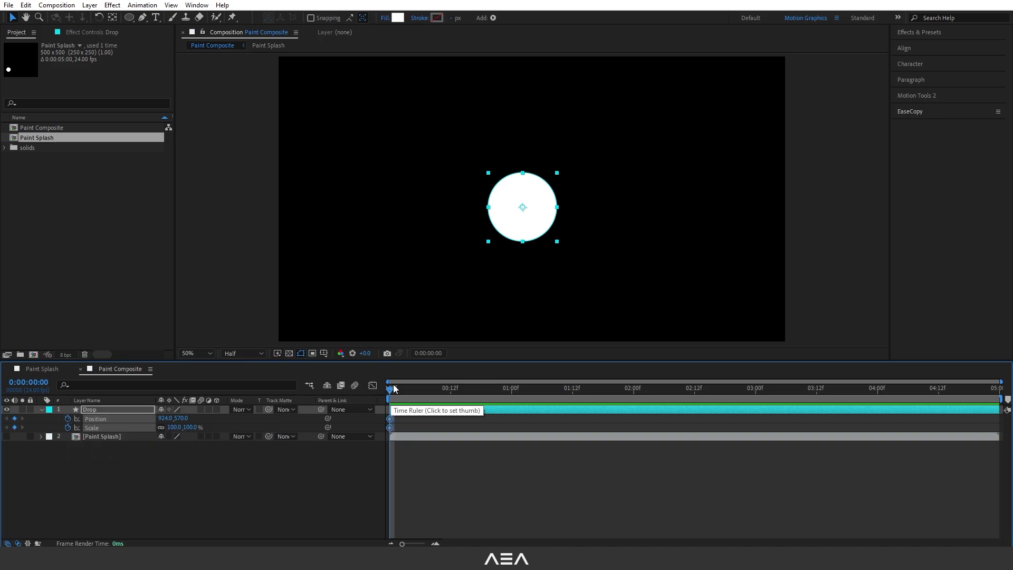
pyautogui.moveTo(391, 390); pyautogui.dragTo(452, 407)
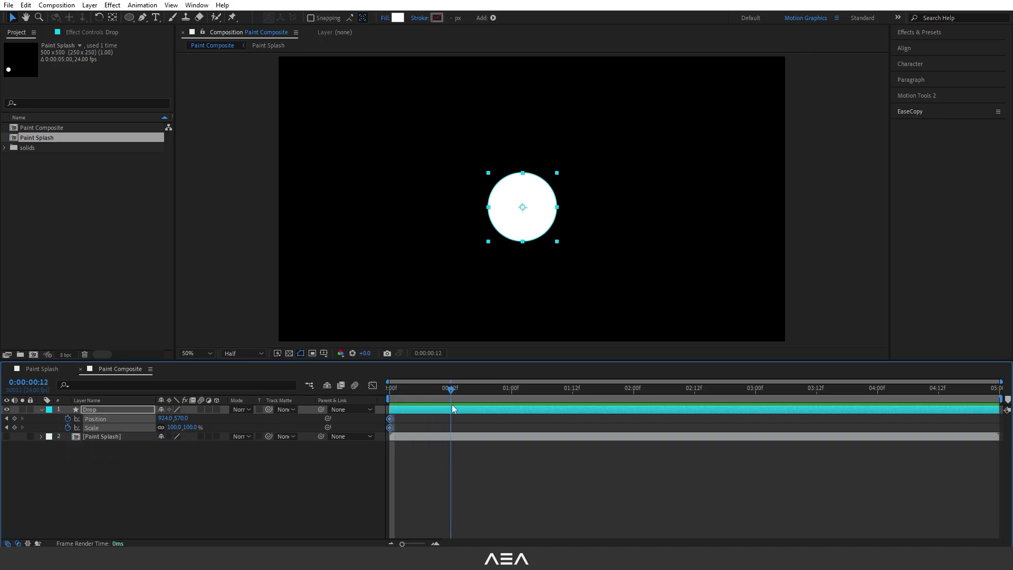
pyautogui.click(14, 418)
pyautogui.click(14, 427)
# Move the Drop circle up-left to 588,432 at frame 0 and preview the motion
pyautogui.moveTo(451, 390); pyautogui.dragTo(346, 405)
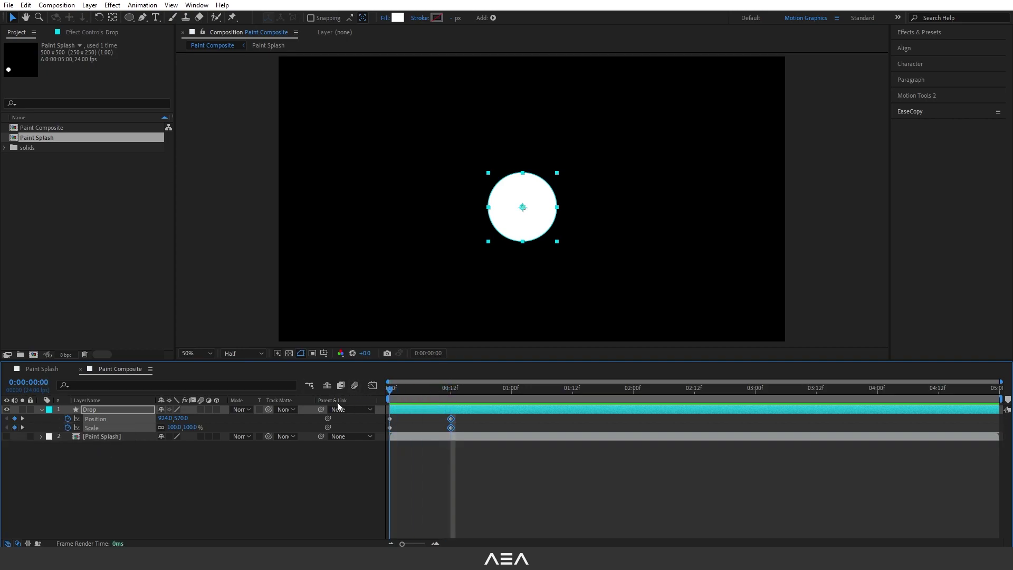
pyautogui.click(105, 416)
pyautogui.click(90, 411)
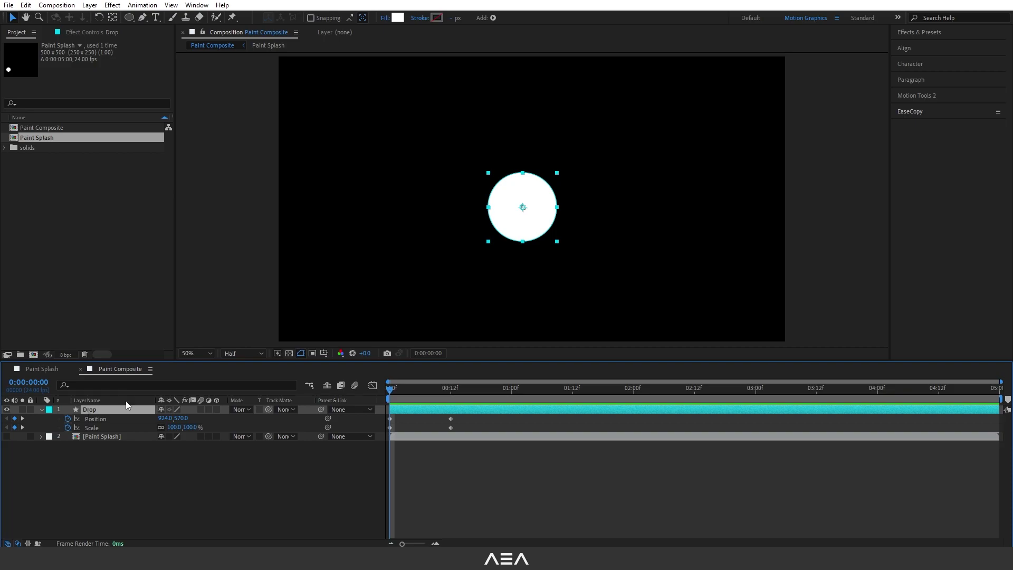
pyautogui.moveTo(520, 207); pyautogui.dragTo(431, 171)
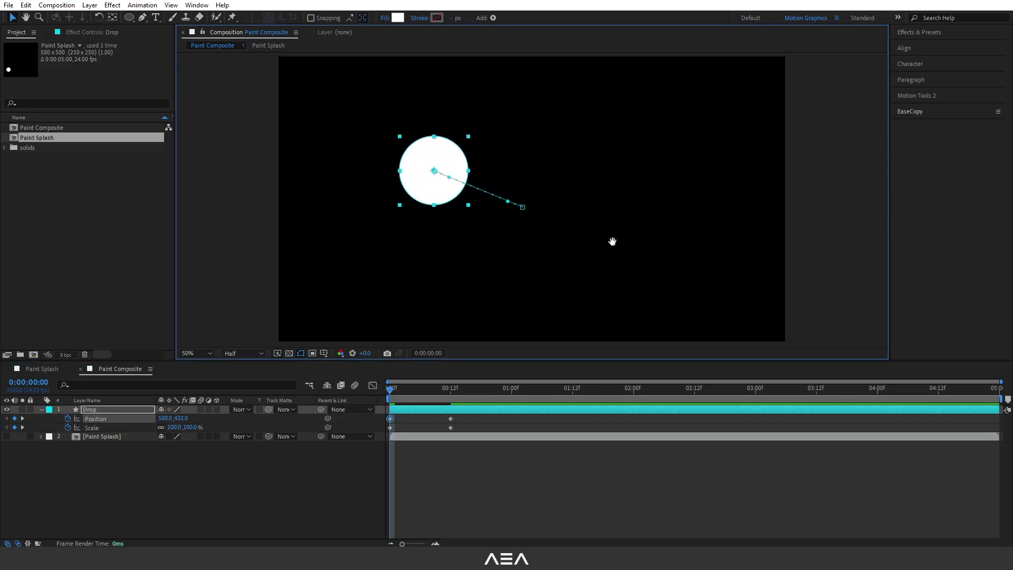
pyautogui.press('space')
pyautogui.press('space')
pyautogui.moveTo(439, 393); pyautogui.dragTo(378, 399)
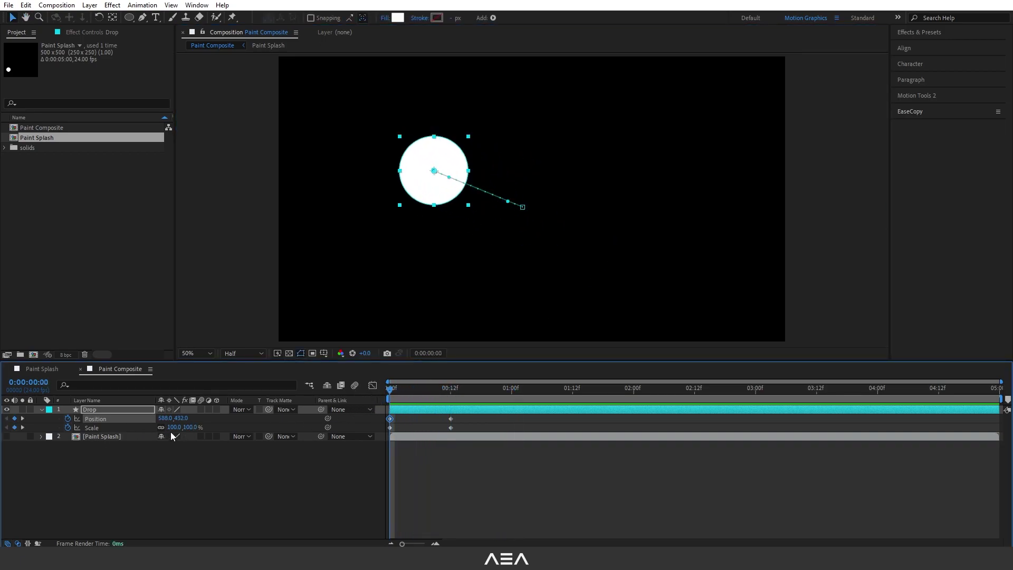
pyautogui.moveTo(441, 395); pyautogui.dragTo(379, 399)
# Set the Drop circle's starting Scale to 65% and preview the animation
pyautogui.moveTo(191, 429); pyautogui.dragTo(180, 429)
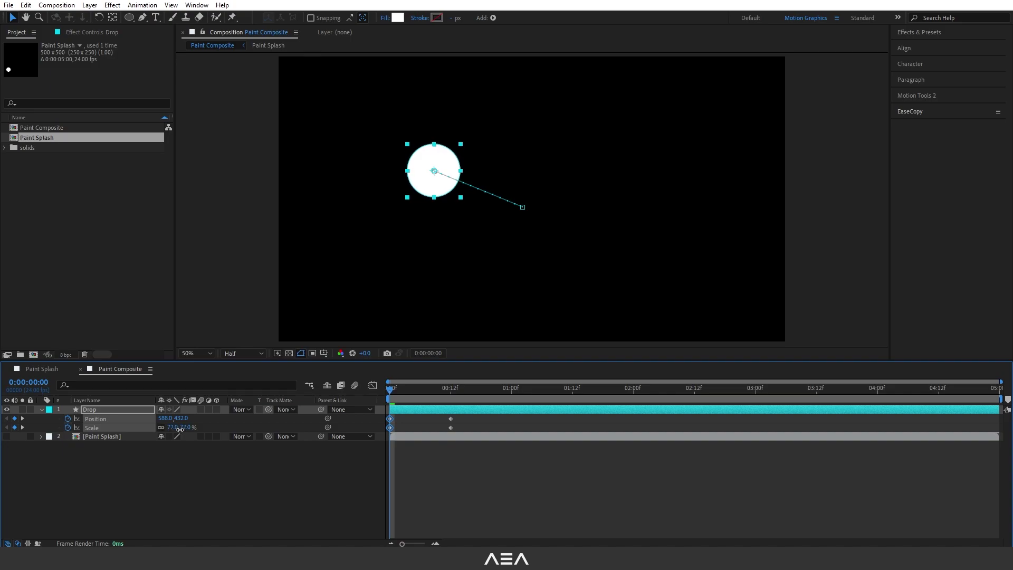
pyautogui.click(180, 429)
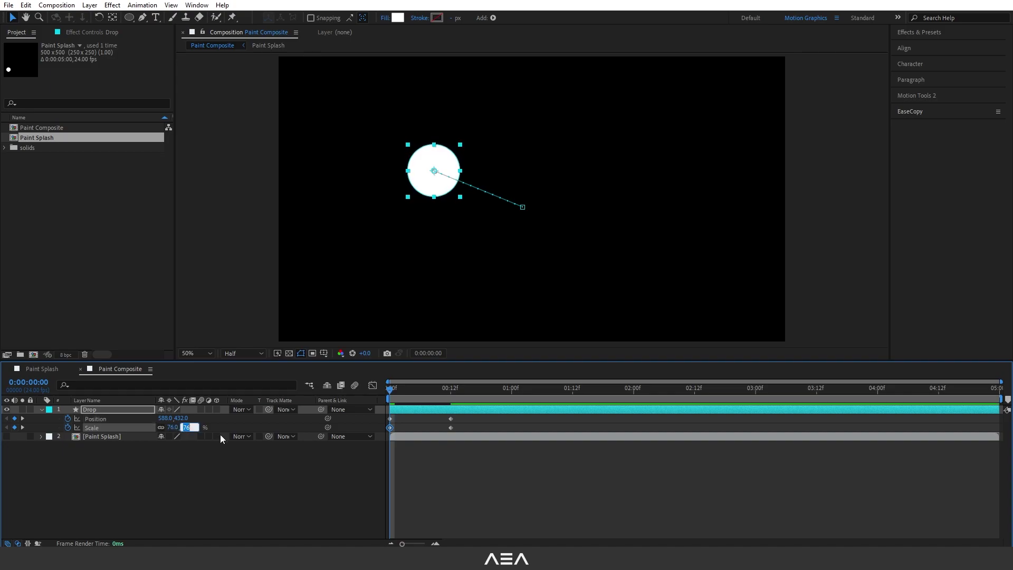
pyautogui.write('65')
pyautogui.click(313, 469)
pyautogui.press('space')
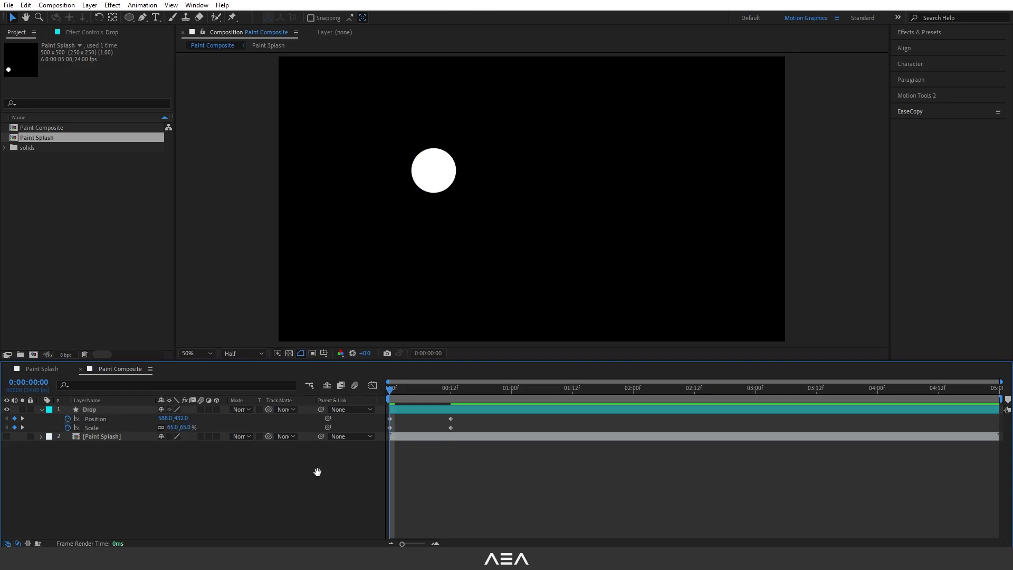
pyautogui.press('space')
# Select all four Drop Position and Scale keyframes and apply Easy Ease (F9)
pyautogui.moveTo(425, 388); pyautogui.dragTo(387, 389)
pyautogui.press('space')
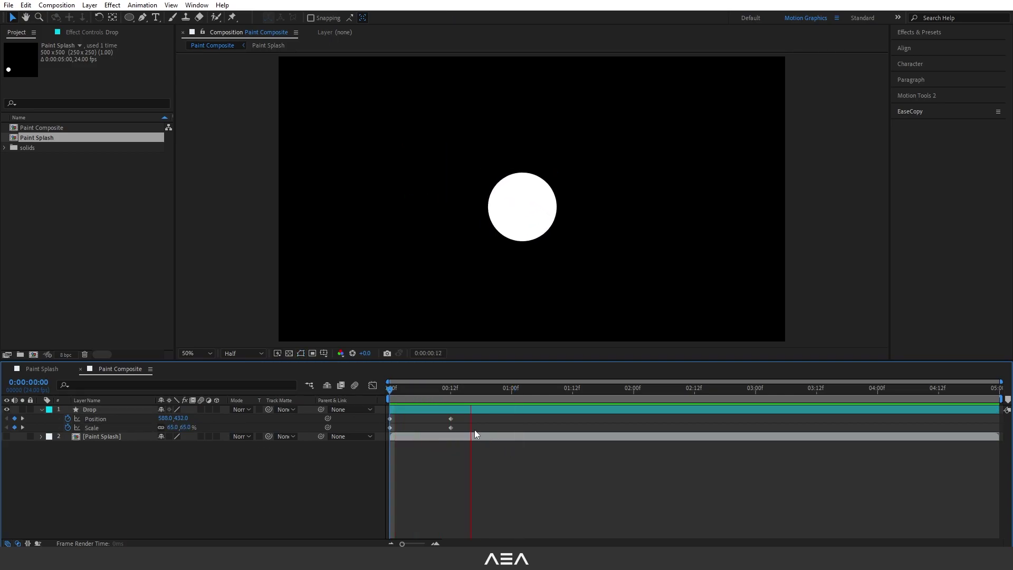
pyautogui.press('space')
pyautogui.moveTo(471, 432); pyautogui.dragTo(339, 439)
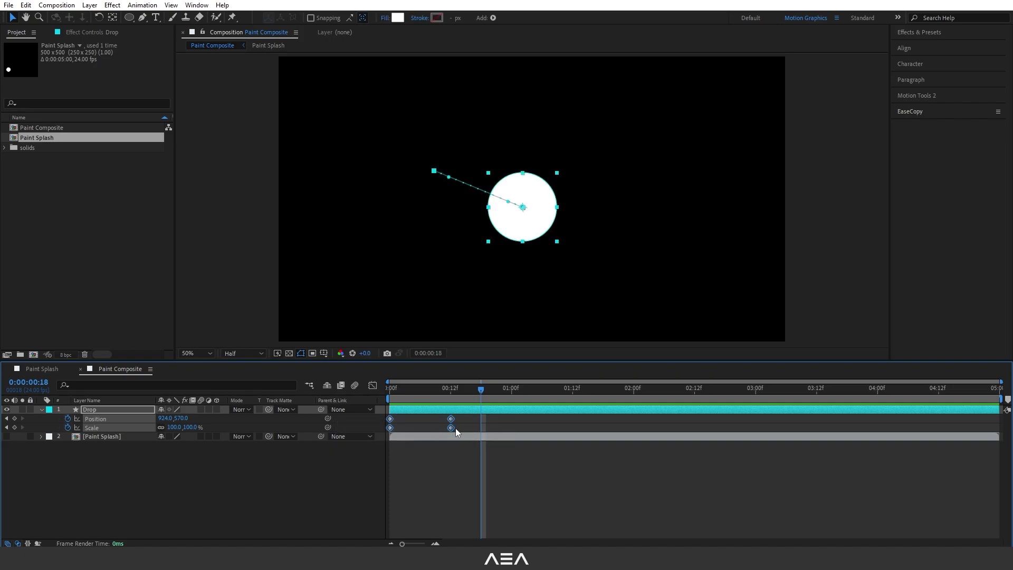
pyautogui.press('F9')
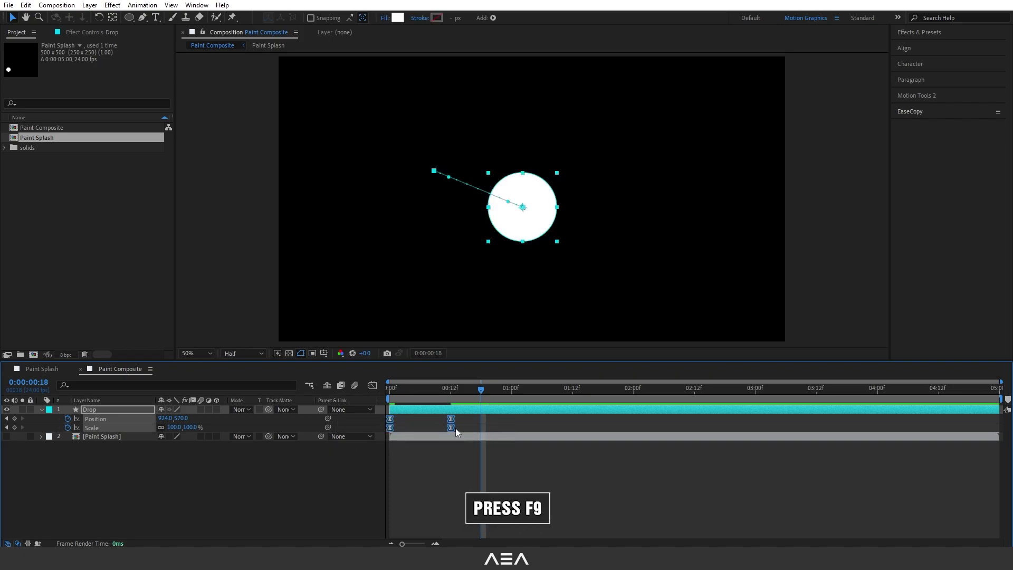
# Adjust the speed curves in the Graph Editor so the circle bursts out and slows into frame 12
pyautogui.click(373, 386)
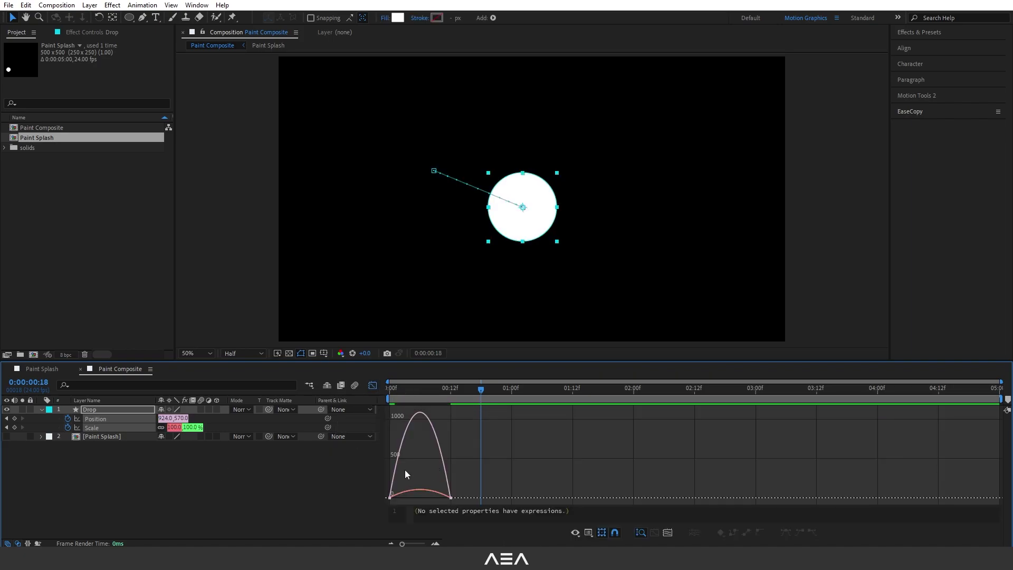
pyautogui.moveTo(464, 483); pyautogui.dragTo(429, 457)
pyautogui.click(411, 489)
pyautogui.rightClick(429, 457)
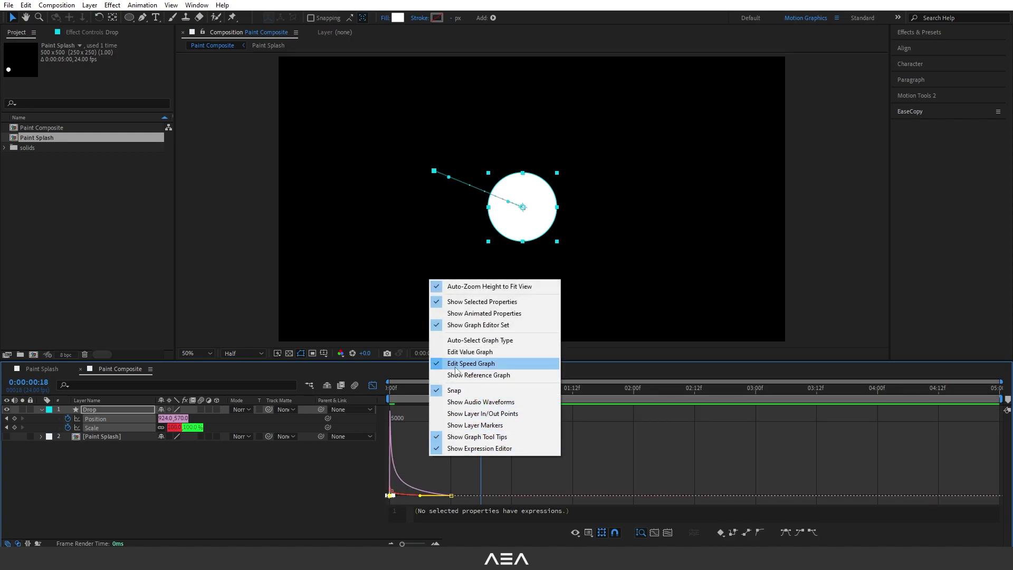
pyautogui.click(461, 478)
pyautogui.press('space')
pyautogui.hotkey('shift', 'F3')
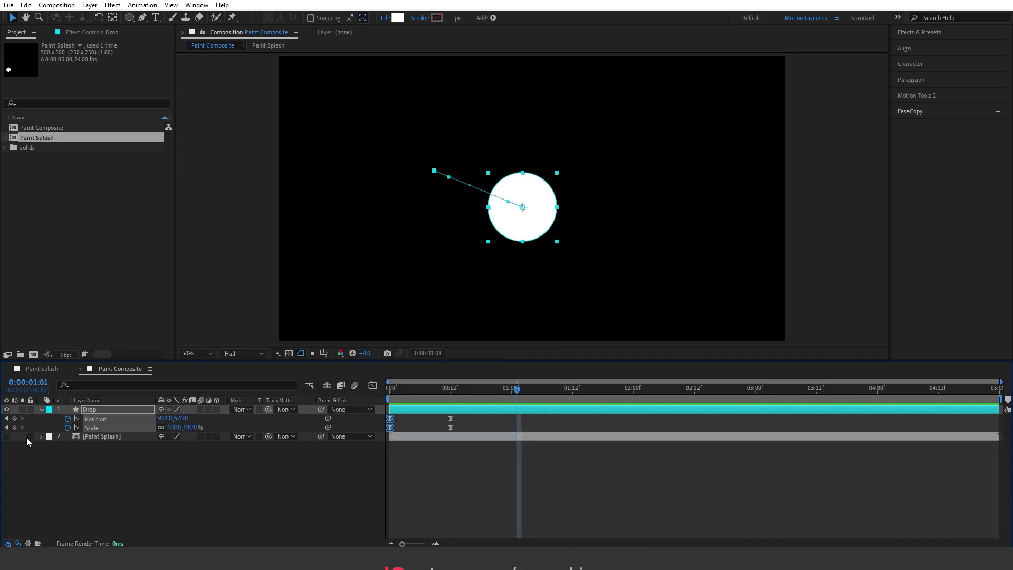
# Show the Paint Splash layer, move it above Drop, and start it at frame 12
pyautogui.click(7, 436)
pyautogui.moveTo(109, 441); pyautogui.dragTo(118, 411)
pyautogui.moveTo(406, 410); pyautogui.dragTo(467, 414)
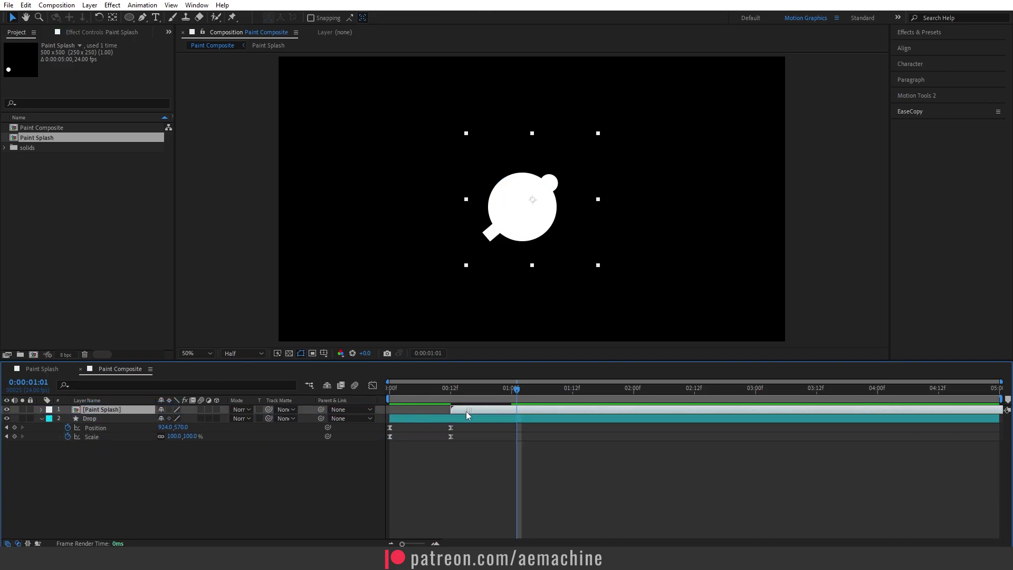
pyautogui.click(395, 390)
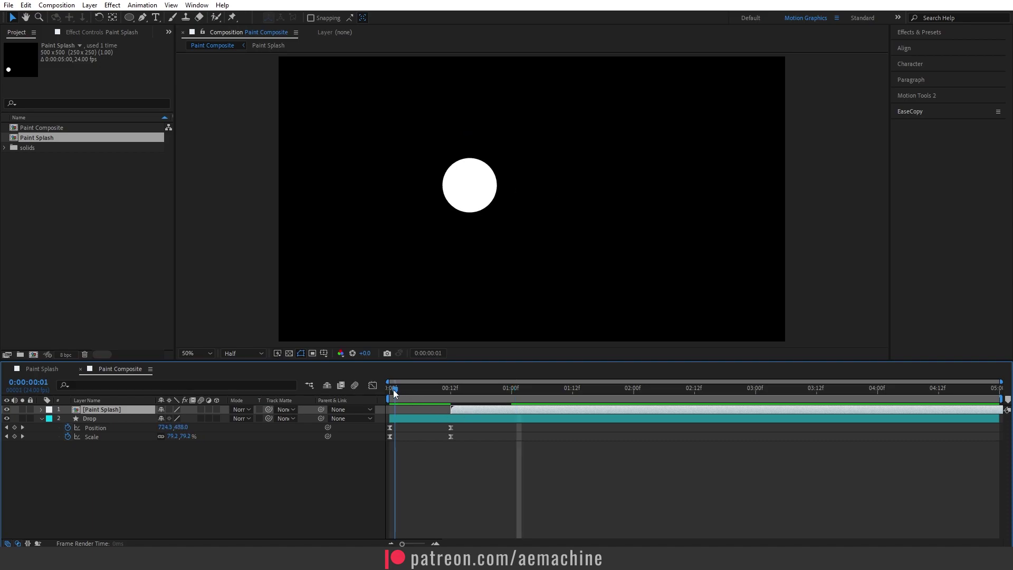
pyautogui.press('space')
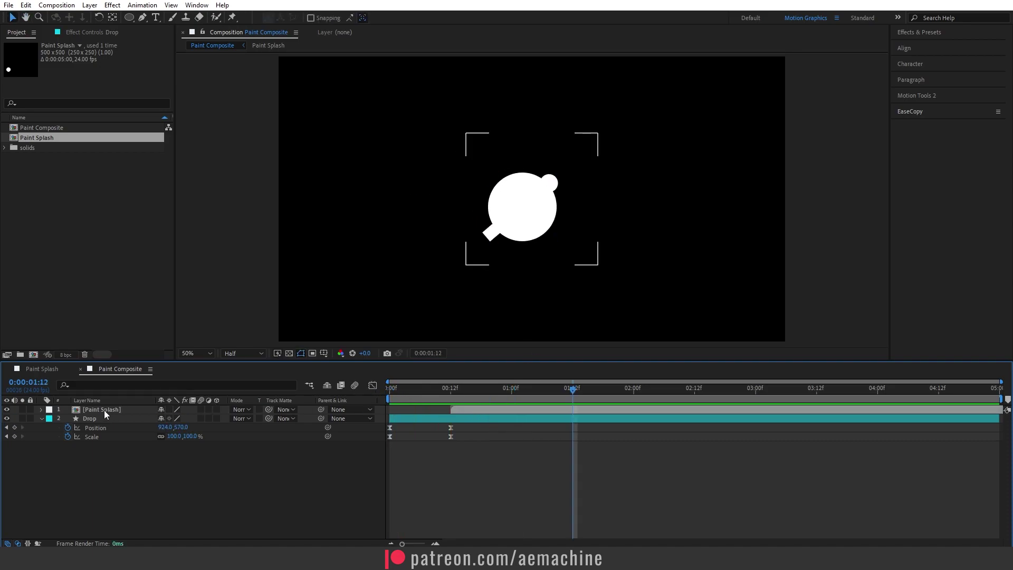
# Move the splash up and right so its streak extends from the circle
pyautogui.click(104, 410)
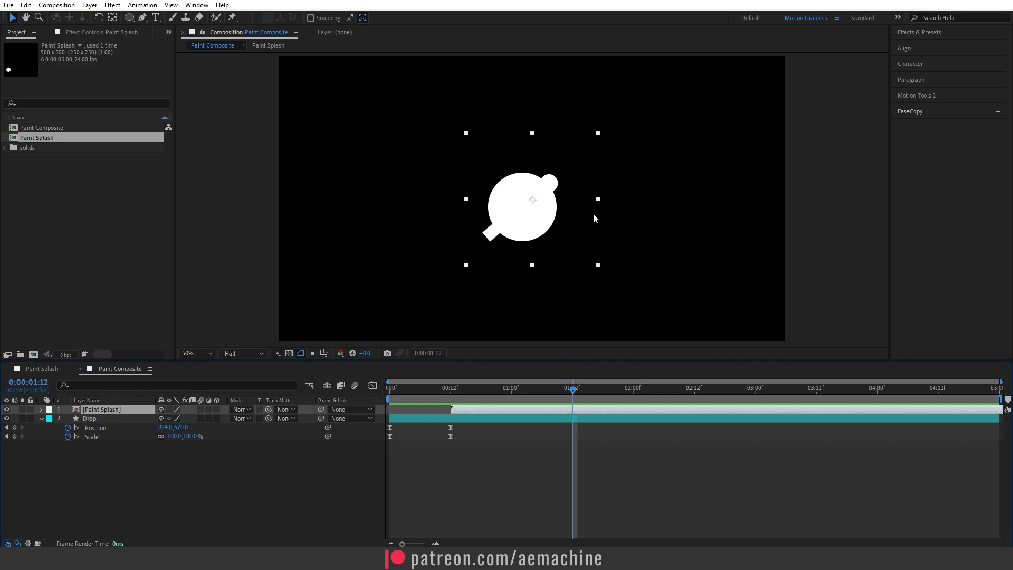
pyautogui.moveTo(535, 204)
pyautogui.mouseDown()
pyautogui.moveTo(609, 145)
pyautogui.moveTo(583, 162)
pyautogui.mouseUp()
pyautogui.click(110, 412)
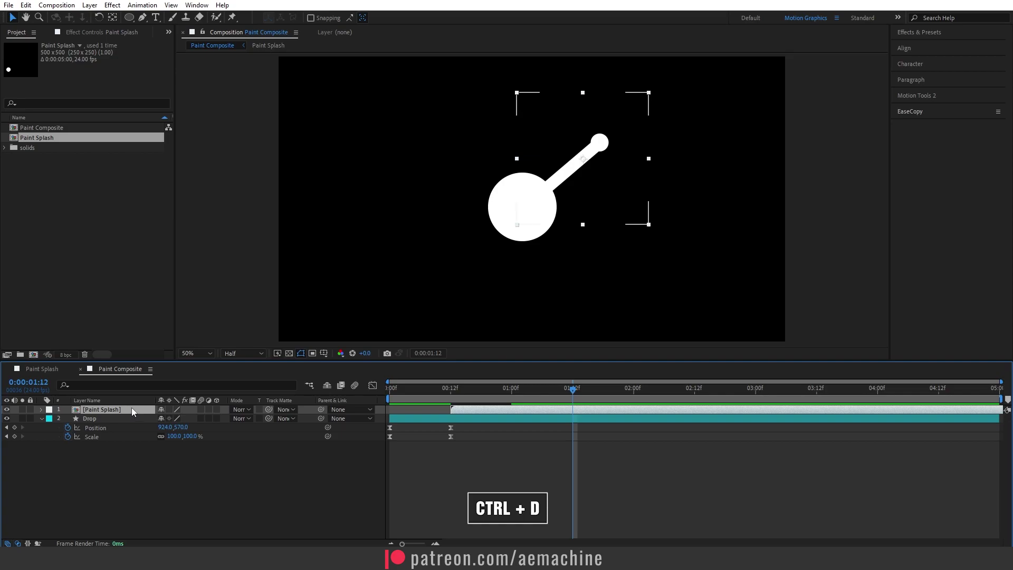
# Duplicate the Paint Splash layer, rotate the copy to -78°, and nudge it left and up
pyautogui.hotkey('ctrl', 'd')
pyautogui.moveTo(584, 160); pyautogui.dragTo(500, 160)
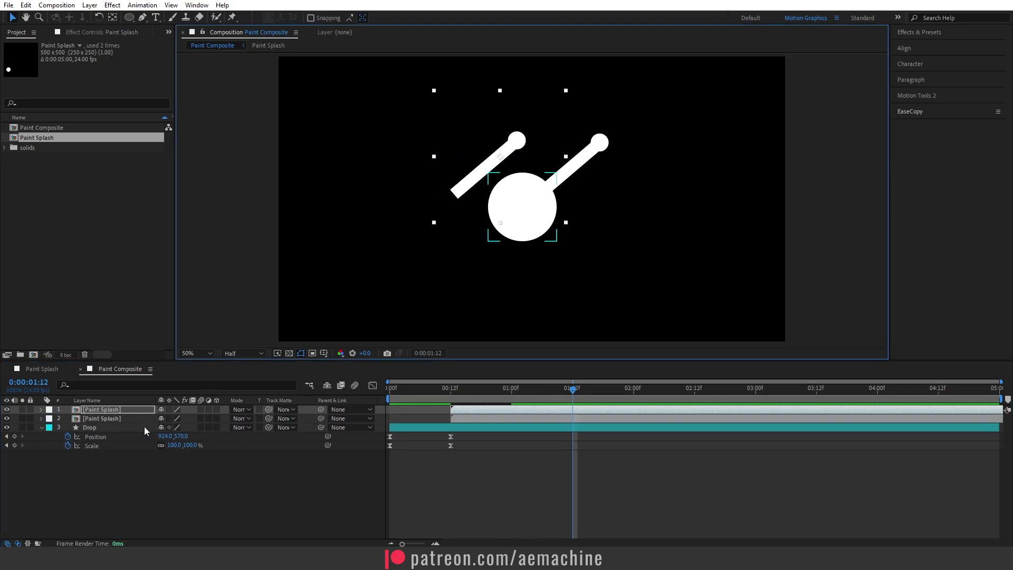
pyautogui.press('r')
pyautogui.moveTo(173, 418); pyautogui.dragTo(132, 419)
pyautogui.moveTo(492, 162); pyautogui.dragTo(472, 140)
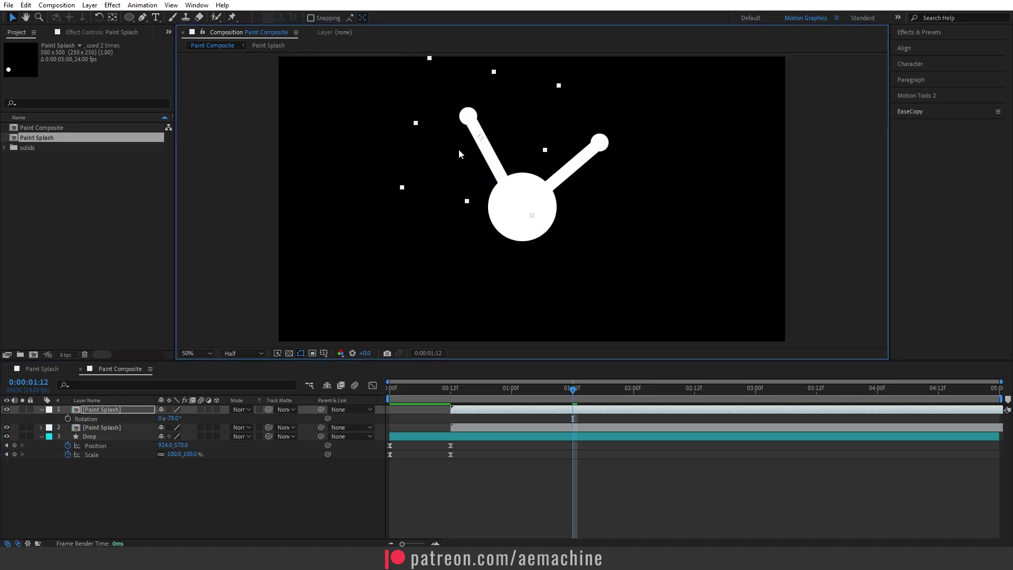
# Shrink the top splash arm's Scale to 84%
pyautogui.click(105, 411)
pyautogui.press('s')
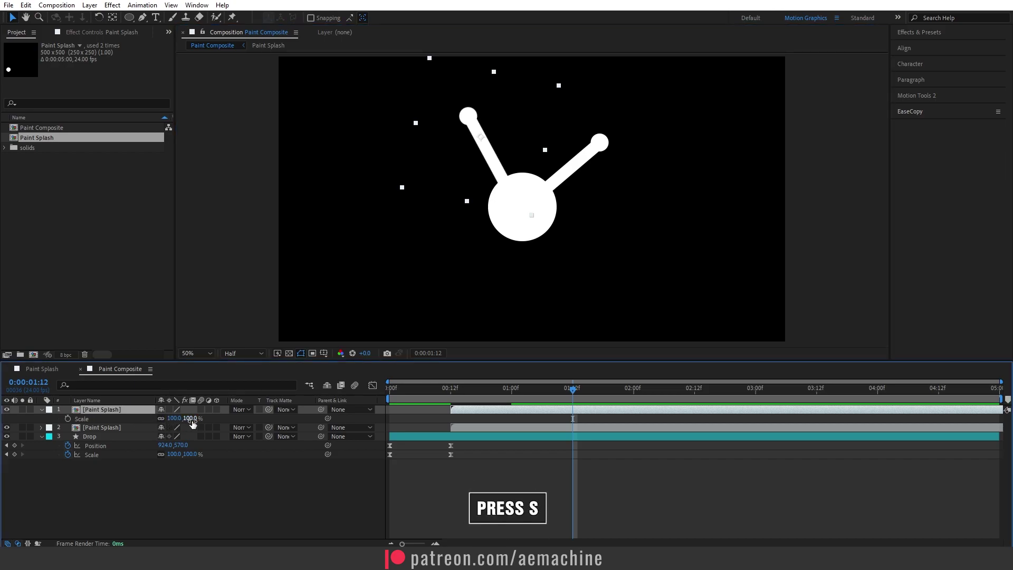
pyautogui.moveTo(191, 419); pyautogui.dragTo(182, 418)
pyautogui.moveTo(391, 392); pyautogui.dragTo(558, 391)
# Make two more splash copies rotated to -162° and -210°
pyautogui.hotkey('ctrl', 'd')
pyautogui.press('r')
pyautogui.moveTo(173, 418); pyautogui.dragTo(127, 420)
pyautogui.moveTo(446, 242); pyautogui.dragTo(454, 228)
pyautogui.hotkey('ctrl', 'd')
pyautogui.press('r')
pyautogui.moveTo(175, 419); pyautogui.dragTo(148, 419)
pyautogui.moveTo(512, 275); pyautogui.dragTo(507, 252)
# Add a third copy rotated to about -273° and preview the radiating splash arms
pyautogui.click(101, 410)
pyautogui.hotkey('ctrl', 'd')
pyautogui.press('r')
pyautogui.moveTo(174, 419); pyautogui.dragTo(142, 419)
pyautogui.moveTo(549, 235); pyautogui.dragTo(563, 255)
pyautogui.moveTo(394, 393); pyautogui.dragTo(416, 397)
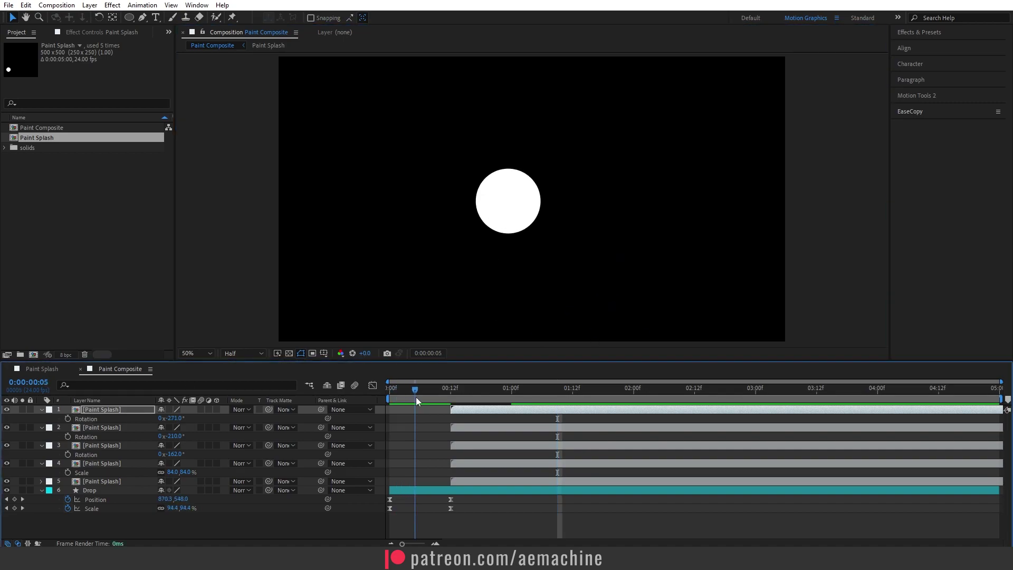
pyautogui.press('space')
# End the work area at 2 seconds and preview from the first frame
pyautogui.moveTo(469, 388); pyautogui.dragTo(634, 405)
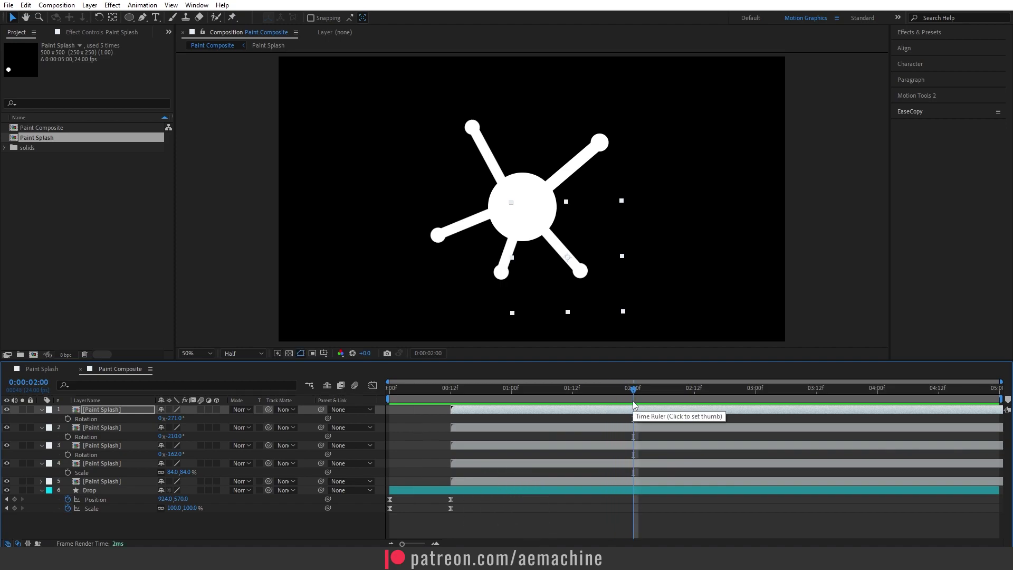
pyautogui.press('n')
pyautogui.press('Home')
pyautogui.press('space')
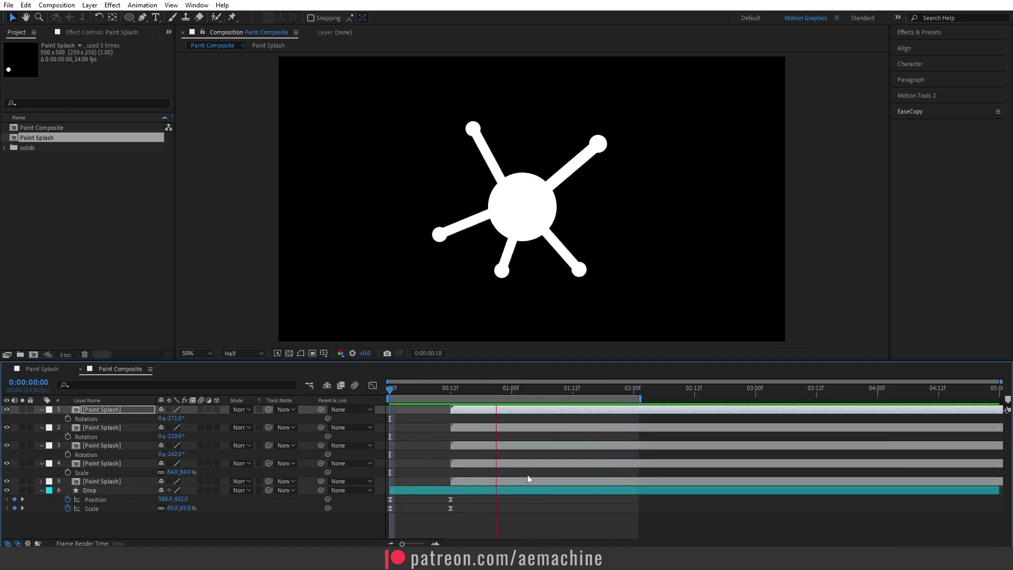
# Shift all five Paint Splash layers a few frames earlier and preview
pyautogui.moveTo(434, 391)
pyautogui.mouseDown()
pyautogui.moveTo(425, 392)
pyautogui.moveTo(436, 393)
pyautogui.mouseUp()
pyautogui.click(473, 413)
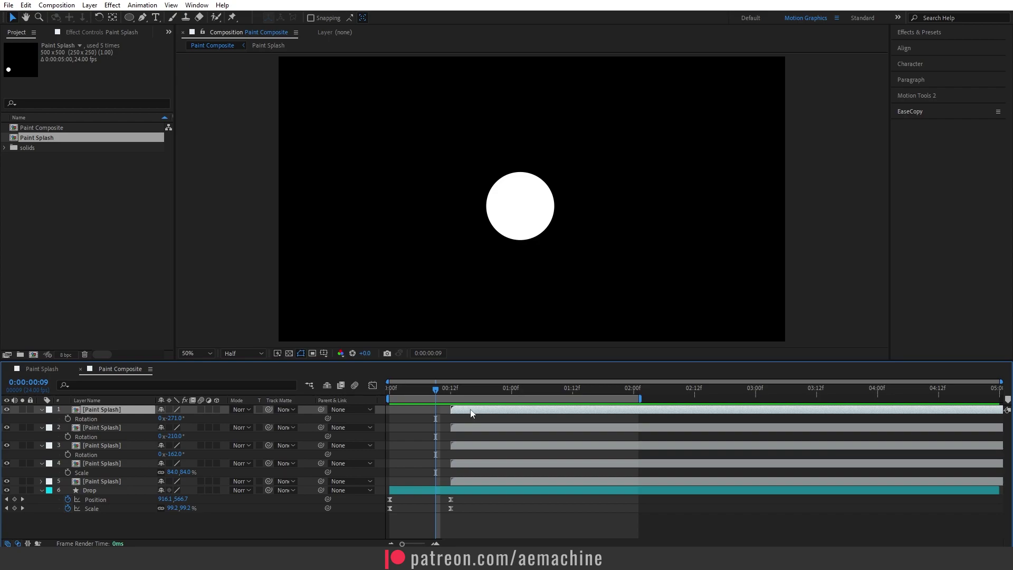
pyautogui.keyDown('shift'); pyautogui.click(470, 482); pyautogui.keyUp('shift')
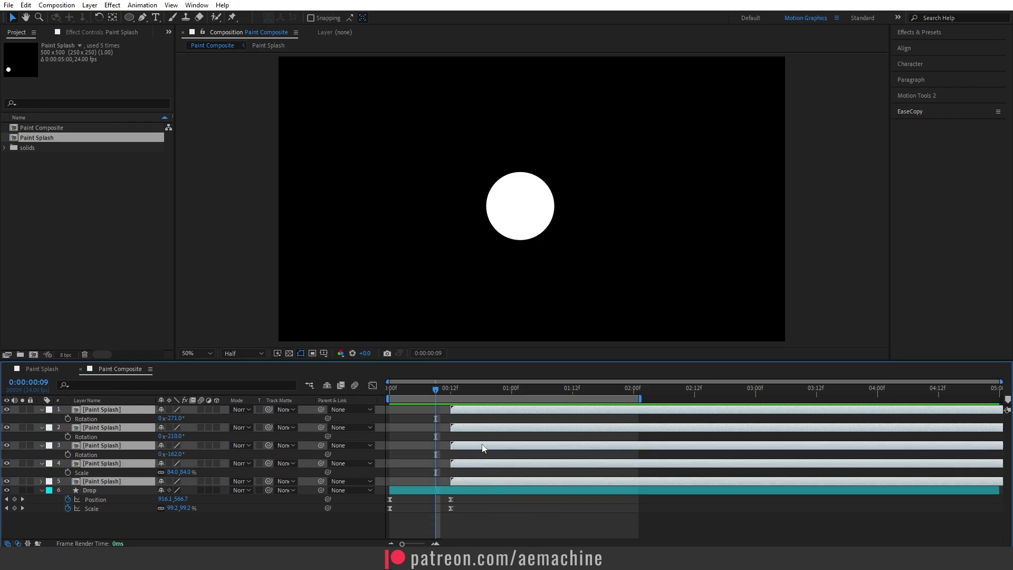
pyautogui.moveTo(488, 450); pyautogui.dragTo(467, 449)
pyautogui.press('space')
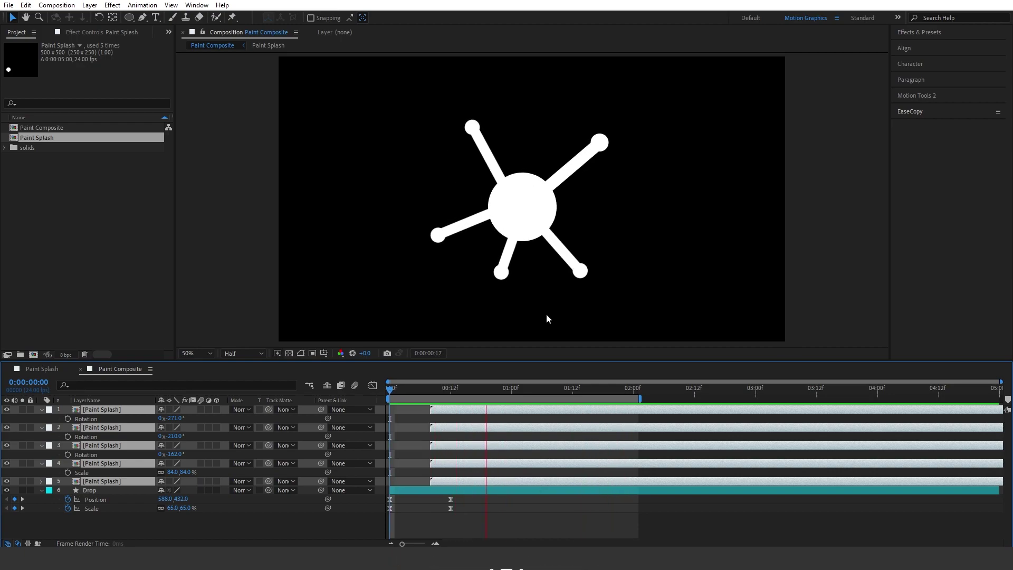
pyautogui.press('space')
# Collapse every layer's revealed properties and deselect all layers
pyautogui.hotkey('ctrl', 'a')
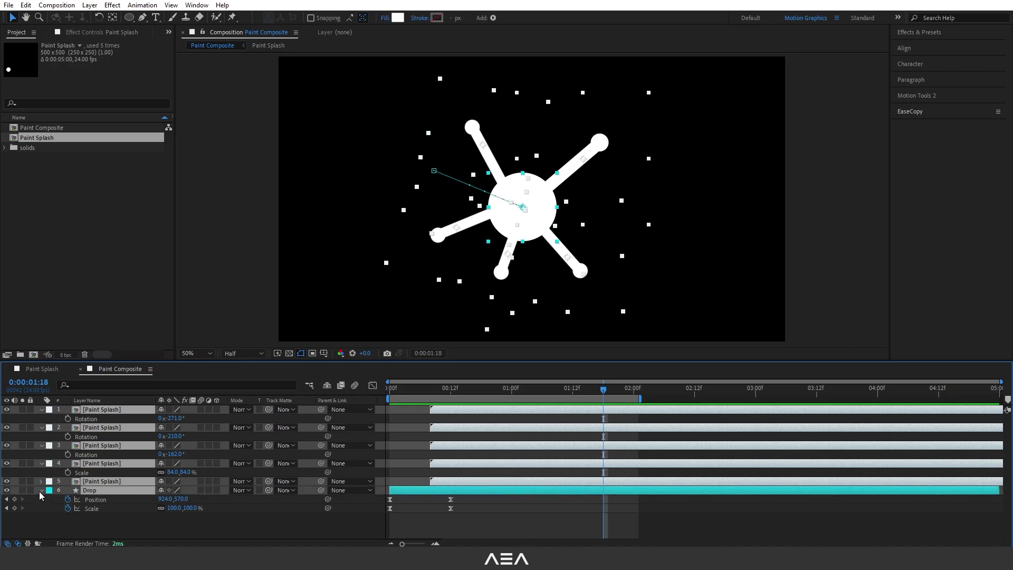
pyautogui.click(42, 491)
pyautogui.click(48, 494)
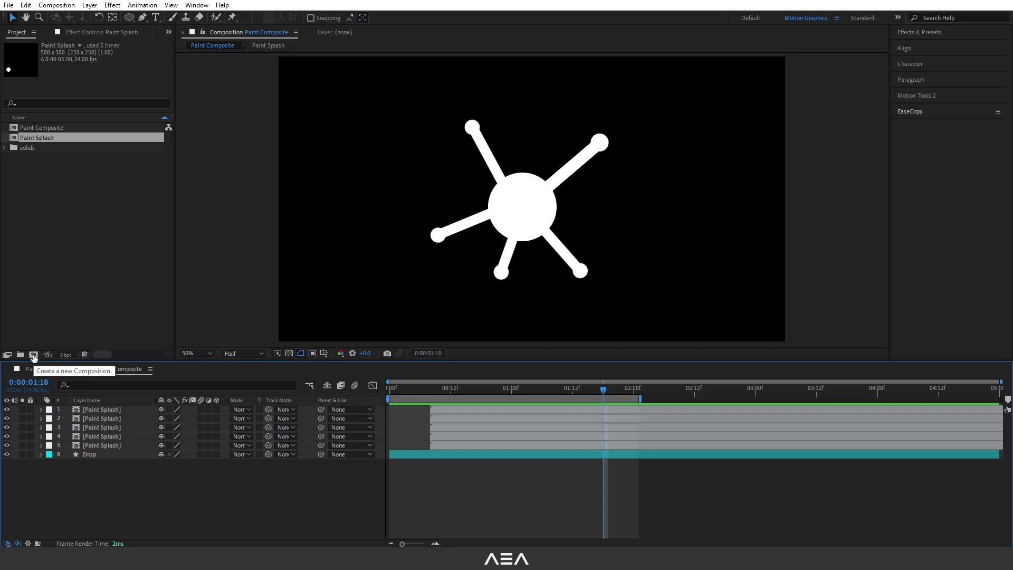
# Create the 'Final Paint Drop' comp at HD 1920×1080, 24 fps, and move its timeline tab first
pyautogui.click(33, 355)
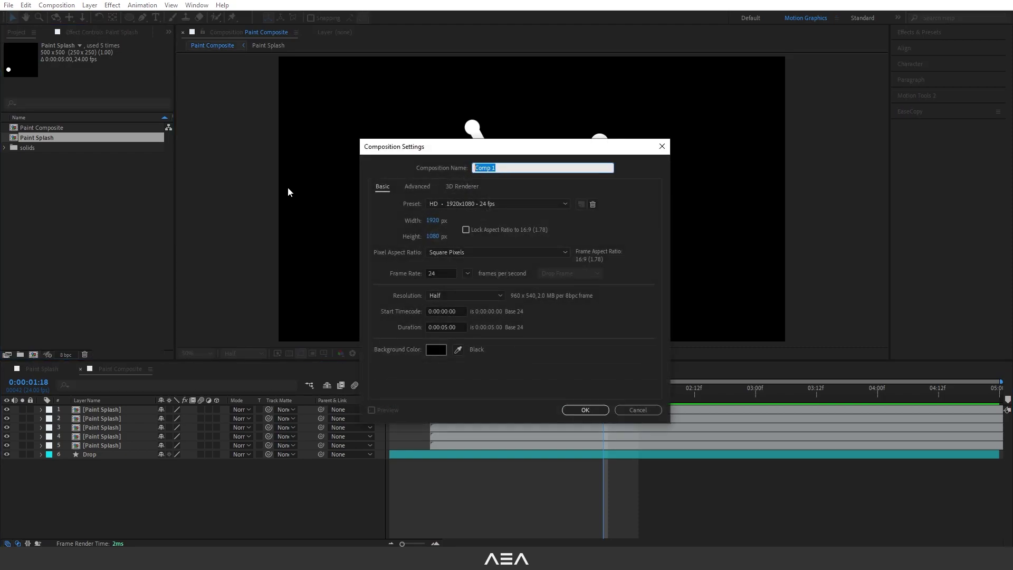
pyautogui.write('Final Paint Drop')
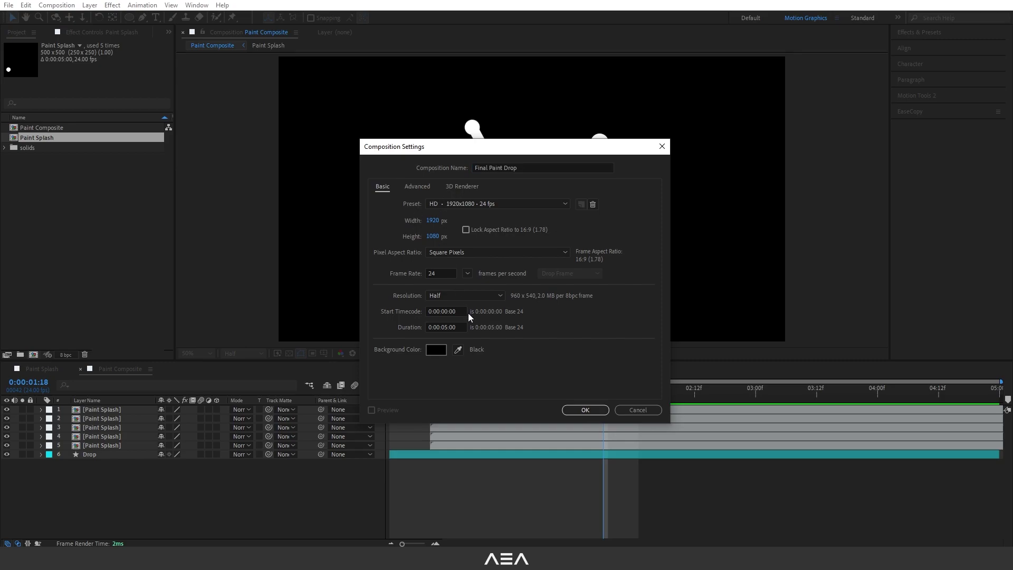
pyautogui.click(585, 410)
pyautogui.moveTo(210, 370)
pyautogui.mouseDown()
pyautogui.moveTo(237, 373)
pyautogui.moveTo(16, 372)
pyautogui.mouseUp()
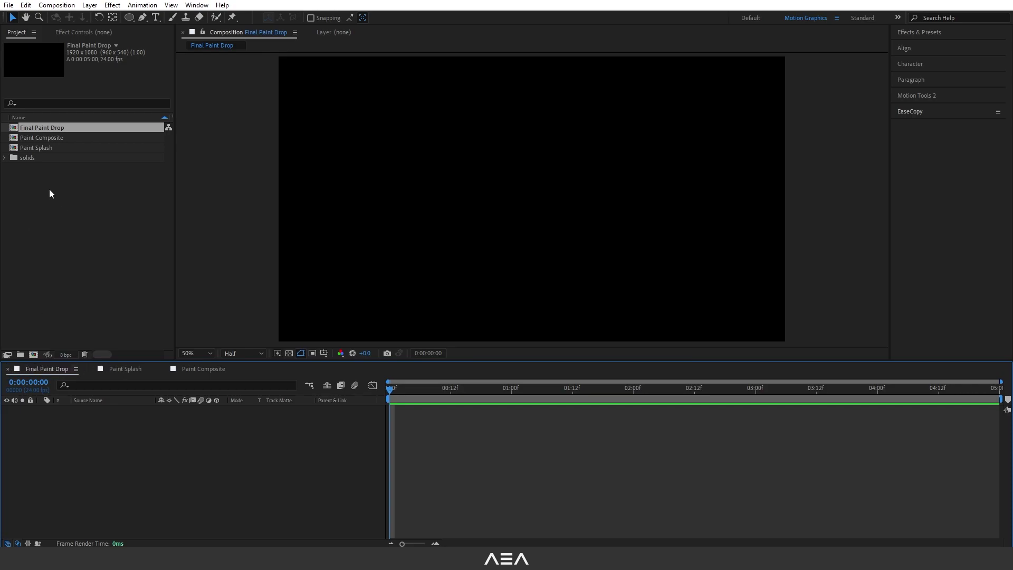
pyautogui.click(32, 138)
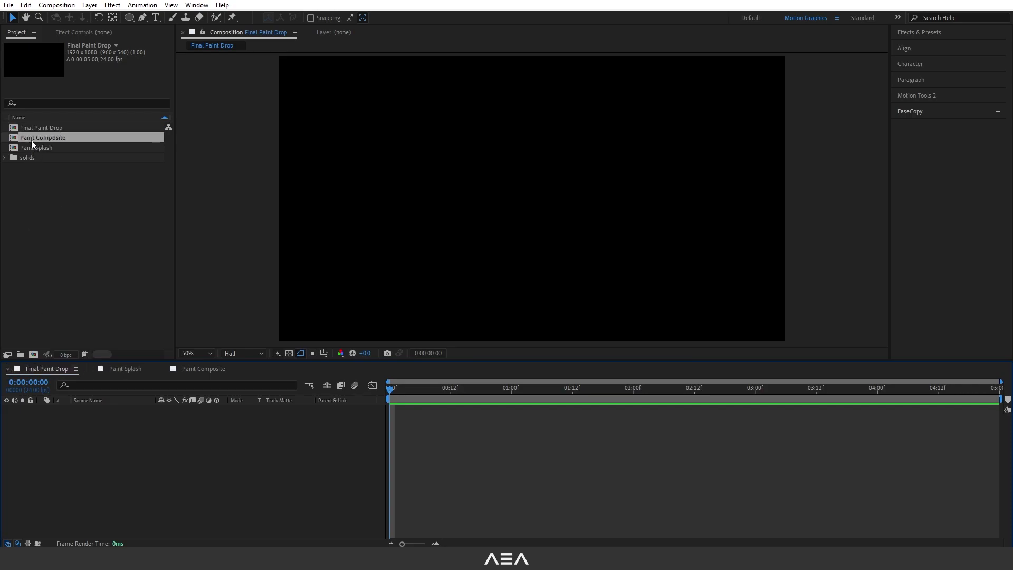
# Add the Paint Composite comp as a layer in Final Paint Drop and preview it
pyautogui.moveTo(85, 138); pyautogui.dragTo(378, 406)
pyautogui.click(530, 475)
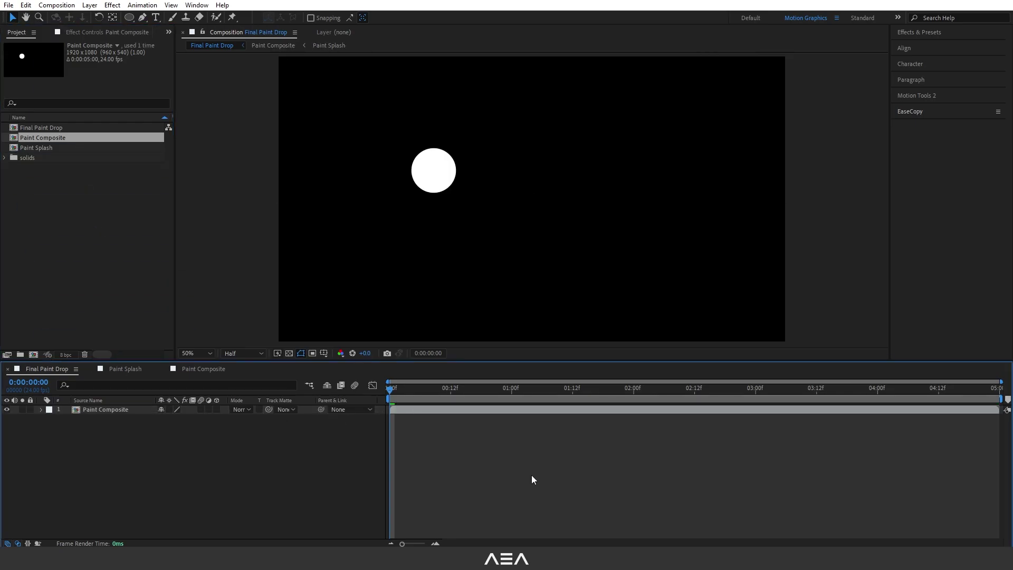
pyautogui.press('space')
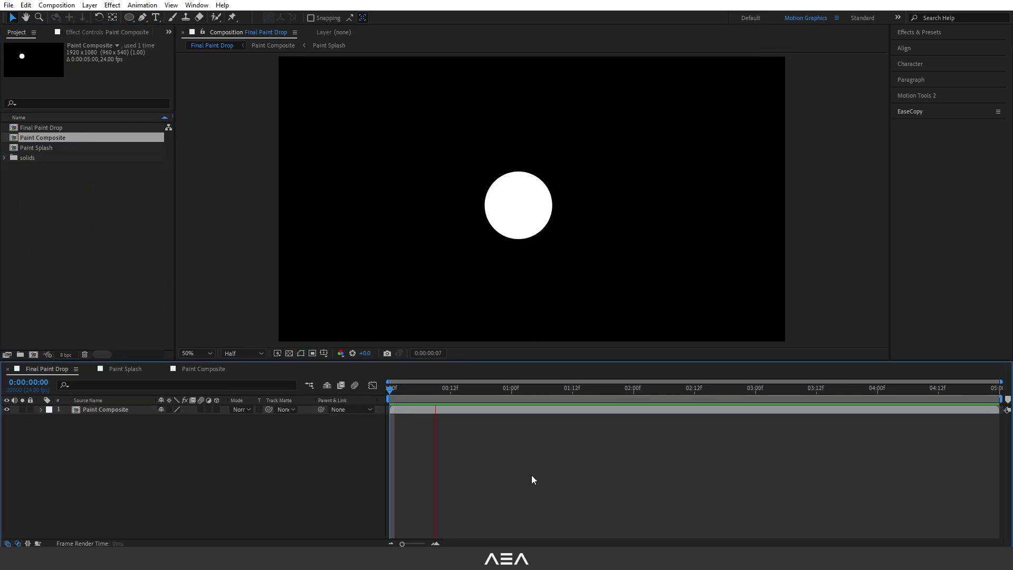
pyautogui.press('space')
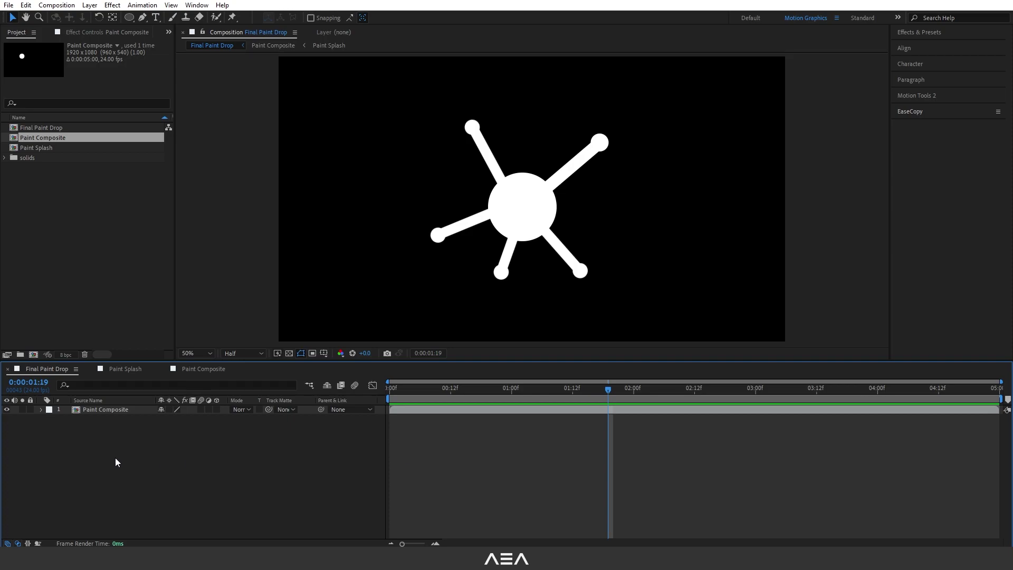
# Add a new adjustment layer above the Paint Composite layer
pyautogui.rightClick(98, 458)
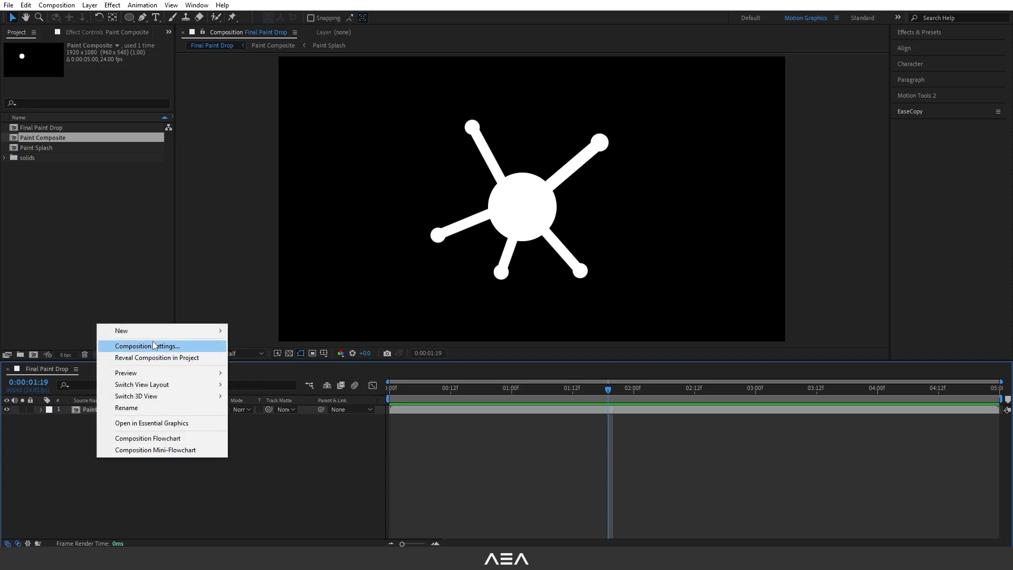
pyautogui.moveTo(150, 334)
pyautogui.click(268, 415)
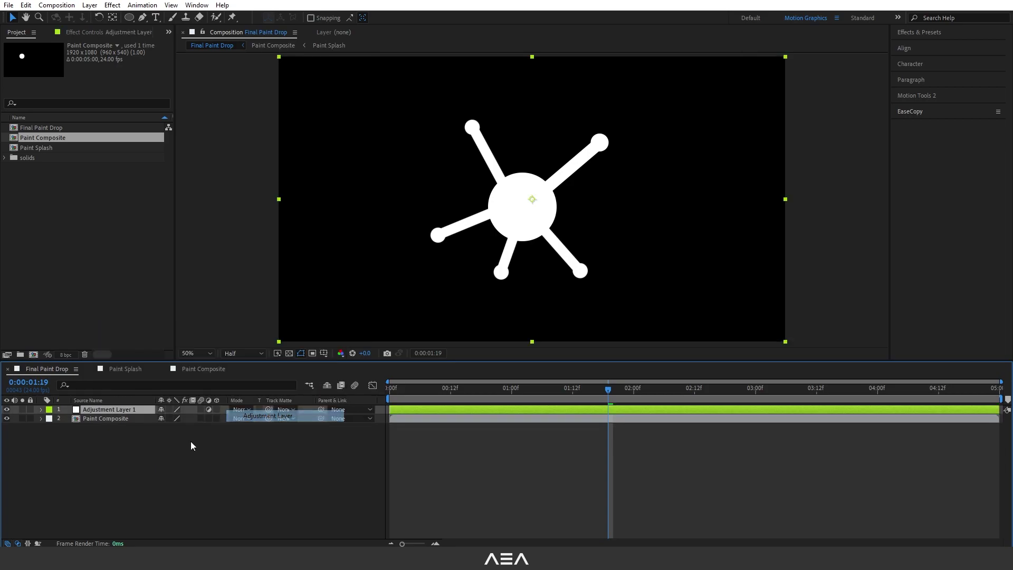
# Rename the adjustment layer to 'FX'
pyautogui.press('Return')
pyautogui.write('FX')
pyautogui.press('Return')
# Search Effects & Presets for 'roughen' and apply Roughen Edges to the FX layer
pyautogui.click(940, 34)
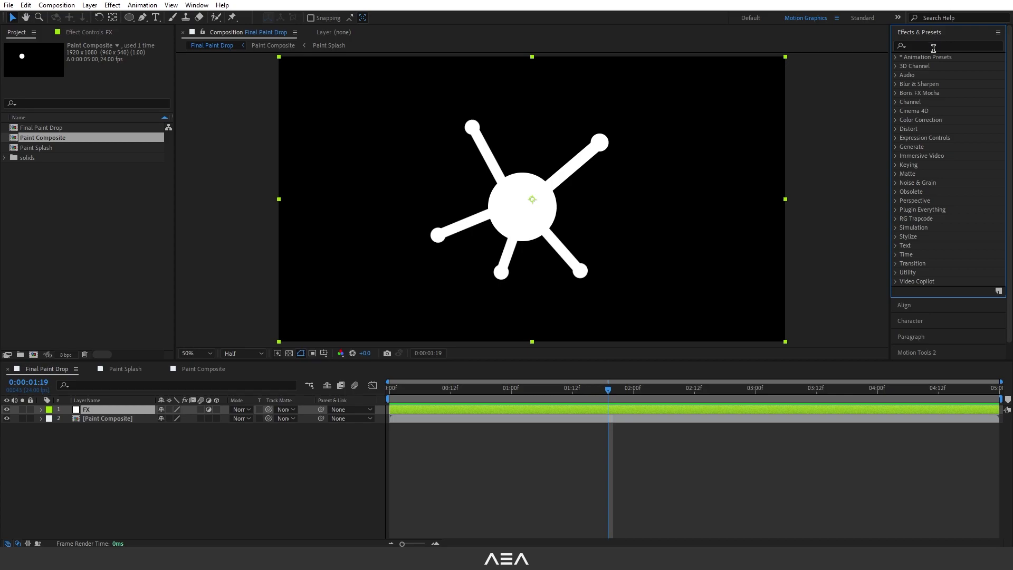
pyautogui.click(933, 49)
pyautogui.write('roughe')
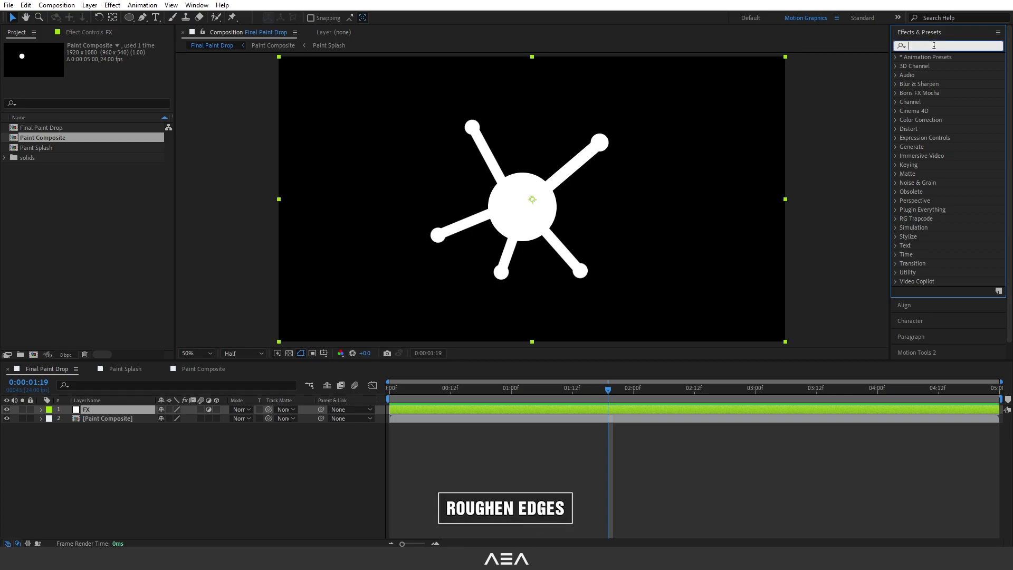
pyautogui.click(83, 472)
pyautogui.click(98, 410)
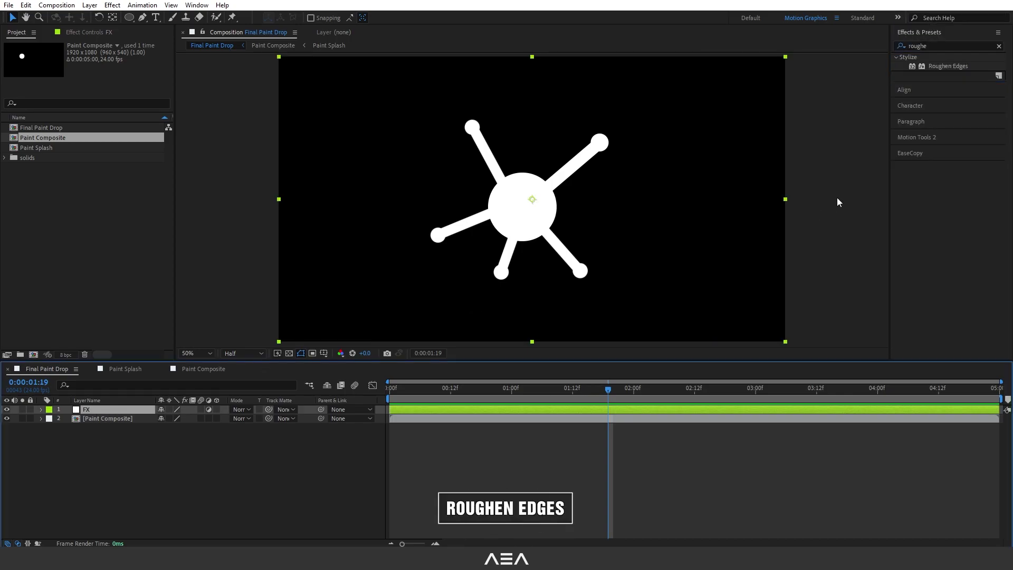
pyautogui.doubleClick(942, 65)
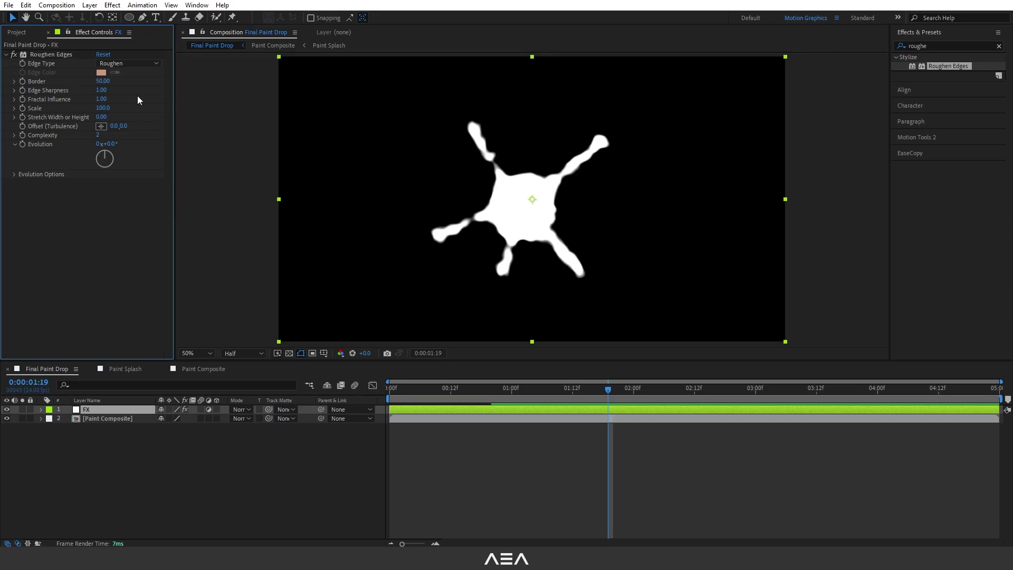
# Set Roughen Edges Edge Sharpness to 3 and roughness Scale to about 274, previewing the result
pyautogui.moveTo(101, 89); pyautogui.dragTo(124, 93)
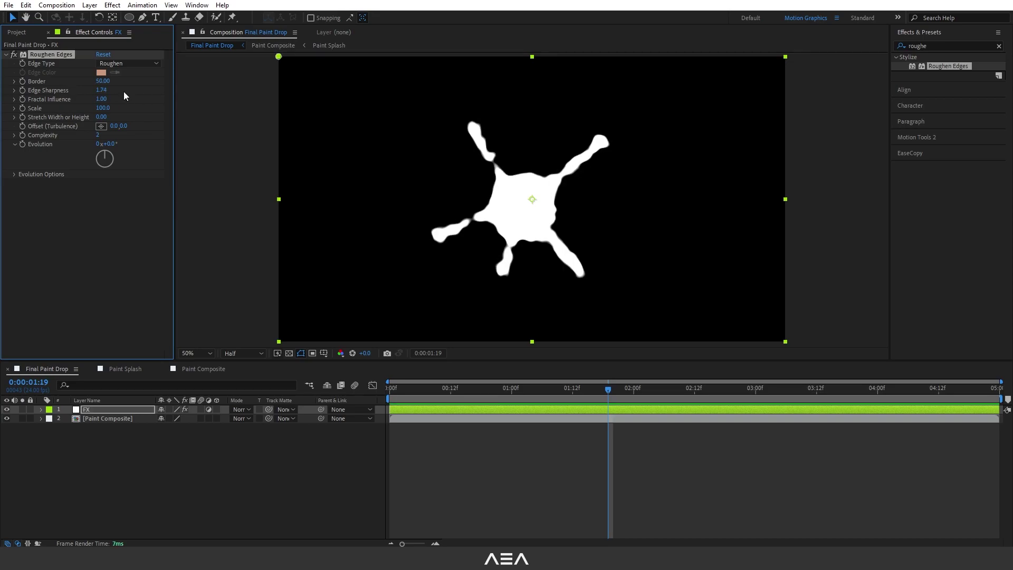
pyautogui.click(100, 90)
pyautogui.write('3')
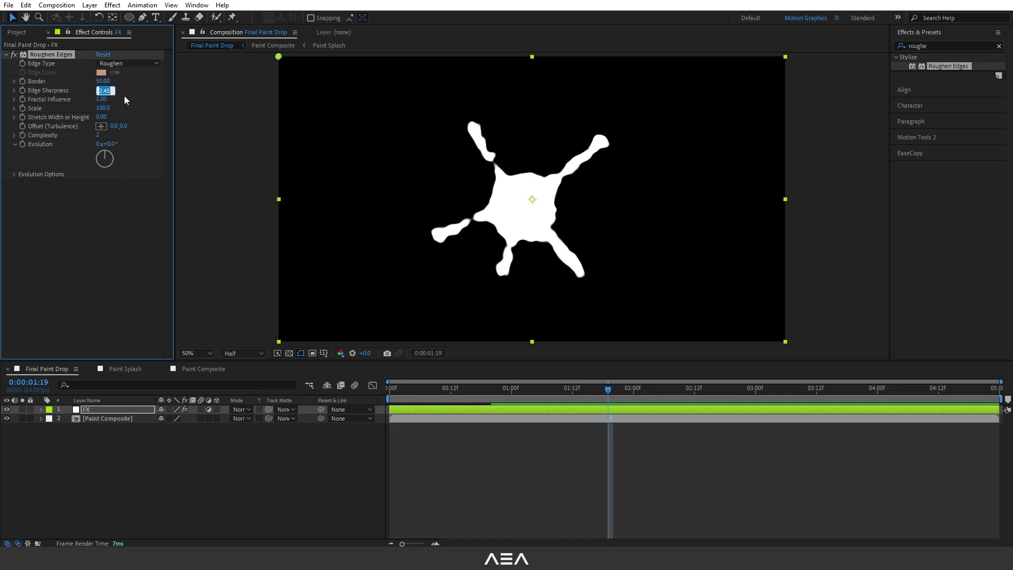
pyautogui.press('Return')
pyautogui.moveTo(103, 109); pyautogui.dragTo(210, 106)
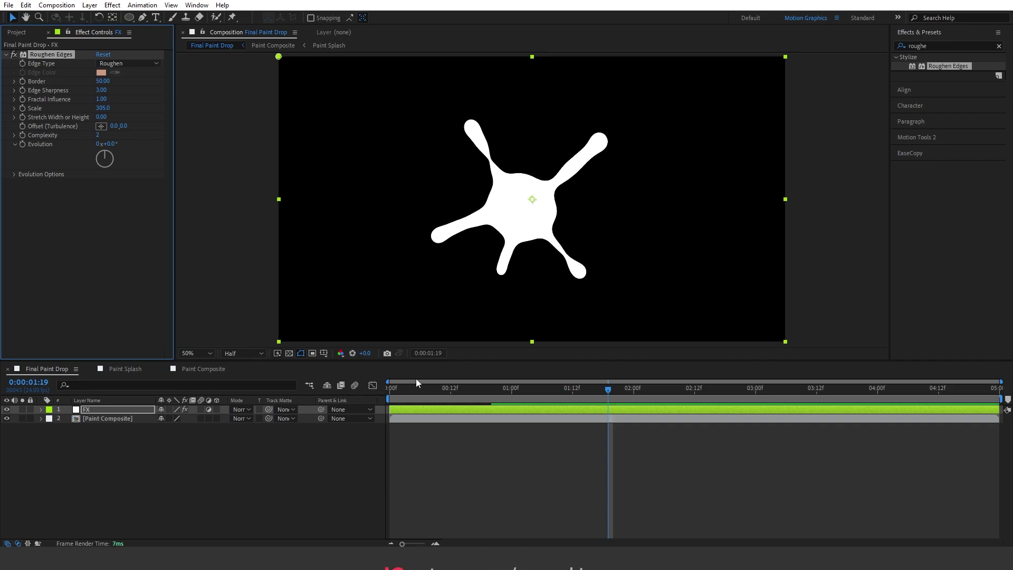
pyautogui.moveTo(398, 389)
pyautogui.mouseDown()
pyautogui.moveTo(385, 395)
pyautogui.moveTo(402, 404)
pyautogui.mouseUp()
pyautogui.press('space')
pyautogui.press('space')
pyautogui.press('space')
pyautogui.press('space')
pyautogui.moveTo(95, 110); pyautogui.dragTo(87, 110)
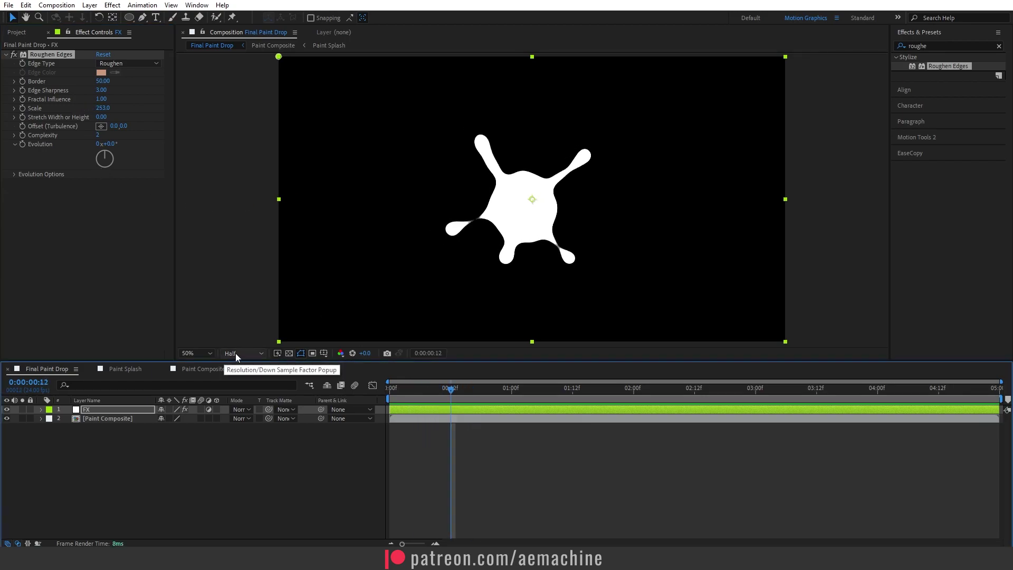
# Switch the viewer to Full resolution, lower Border to 36.40, and raise Scale to about 592
pyautogui.click(242, 354)
pyautogui.click(239, 379)
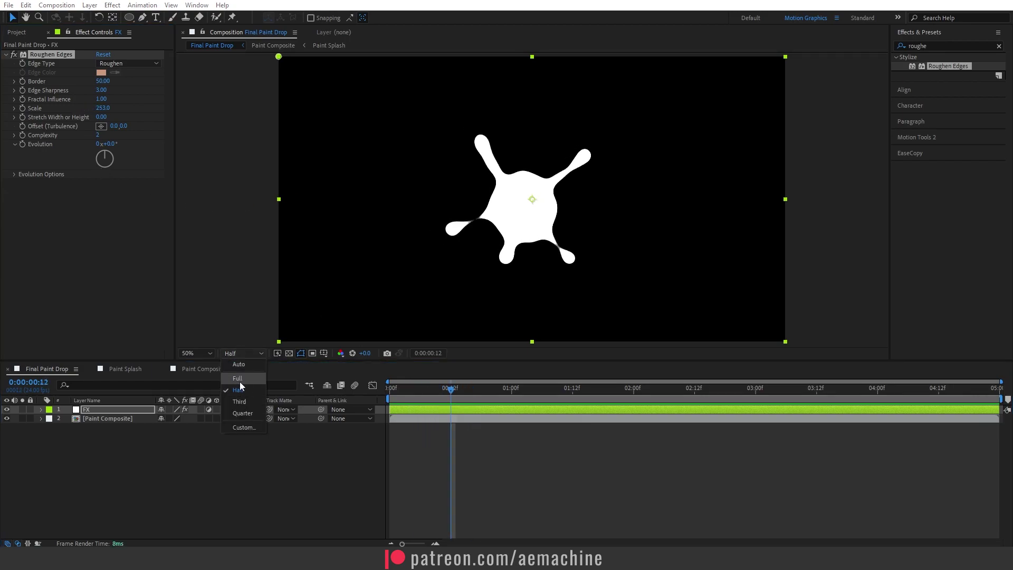
pyautogui.moveTo(394, 394); pyautogui.dragTo(480, 393)
pyautogui.moveTo(101, 81); pyautogui.dragTo(41, 94)
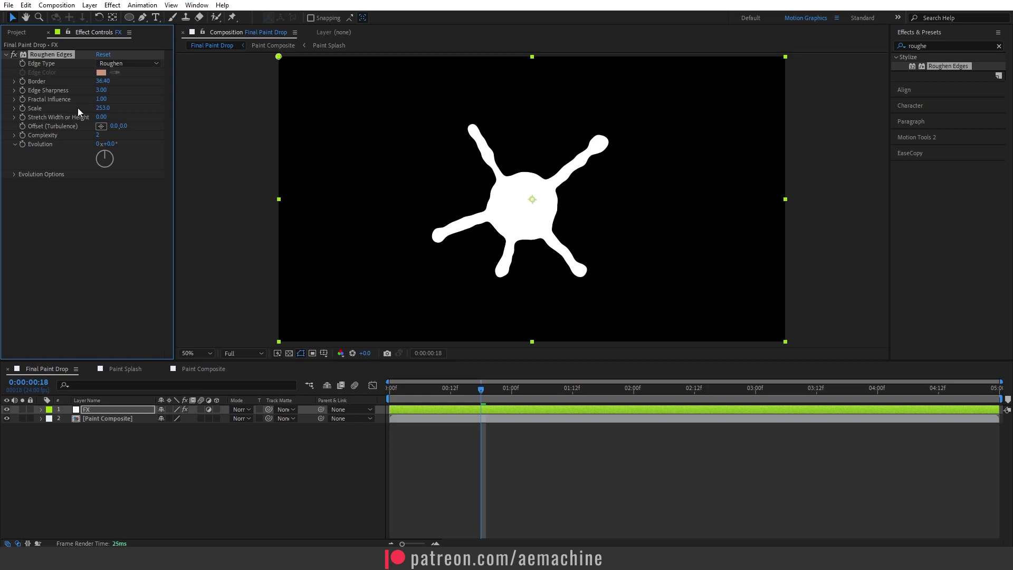
pyautogui.moveTo(103, 110); pyautogui.dragTo(394, 113)
pyautogui.press('space')
pyautogui.moveTo(102, 108); pyautogui.dragTo(138, 121)
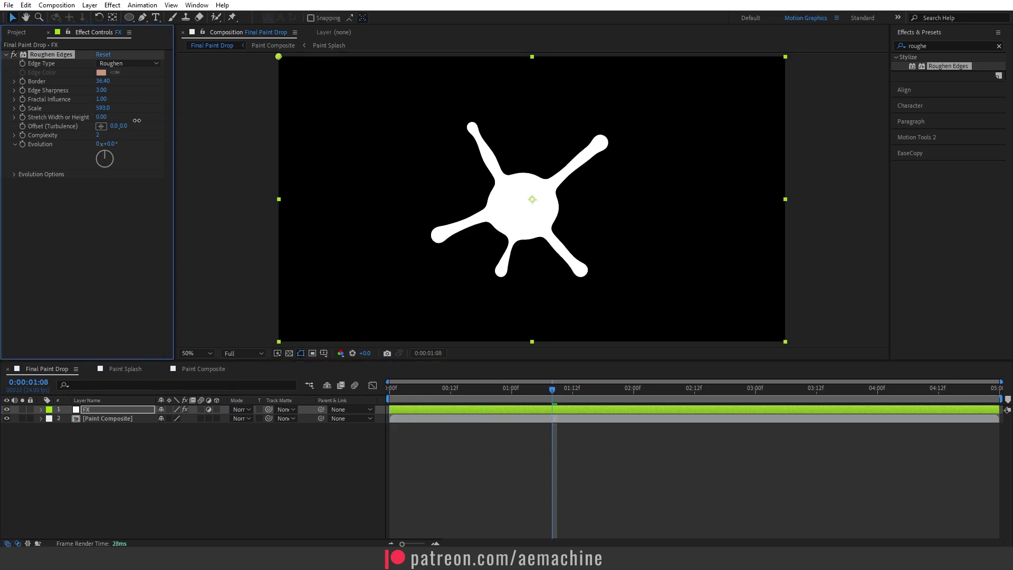
# In Paint Splash, make the Paint Line Stroke Width start at 48, preview, then return to Final Paint Drop
pyautogui.click(125, 370)
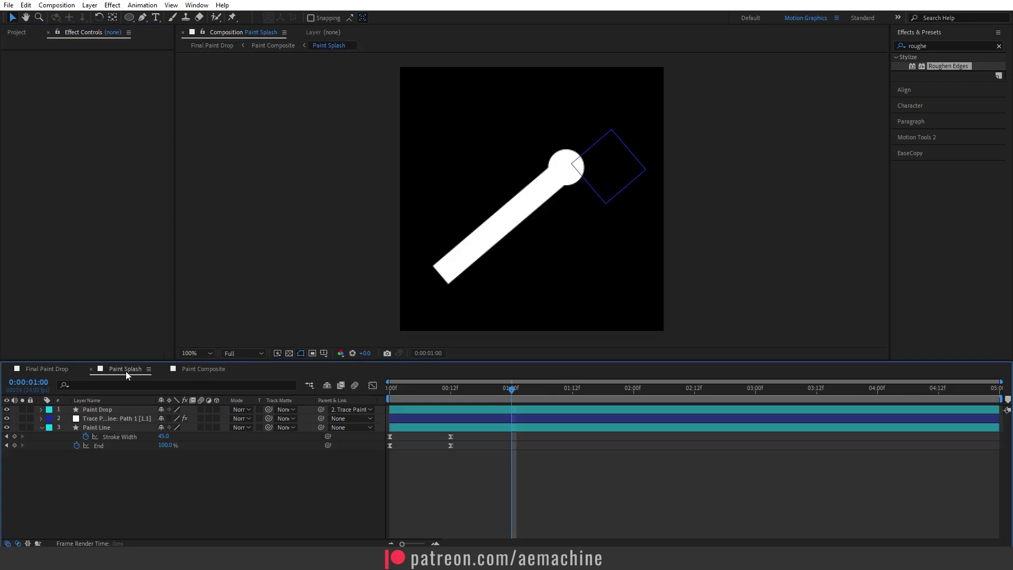
pyautogui.moveTo(125, 371); pyautogui.dragTo(237, 371)
pyautogui.moveTo(395, 396); pyautogui.dragTo(451, 398)
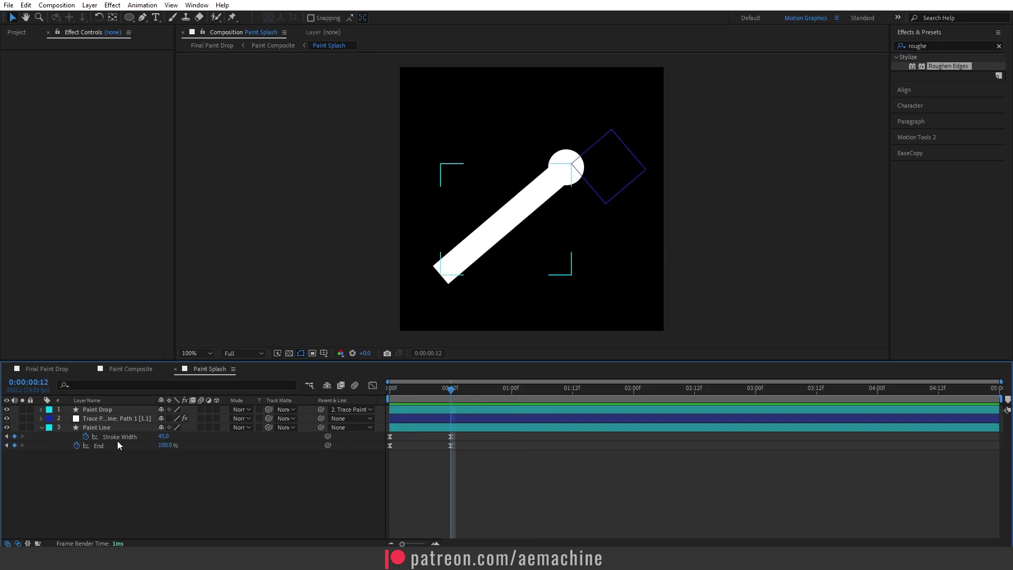
pyautogui.click(148, 437)
pyautogui.press('Home')
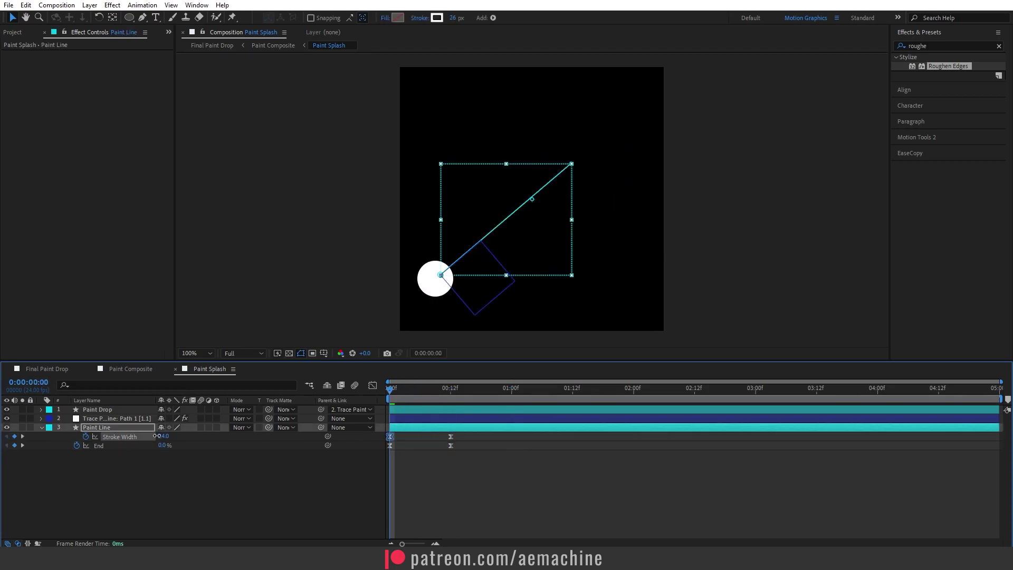
pyautogui.press('space')
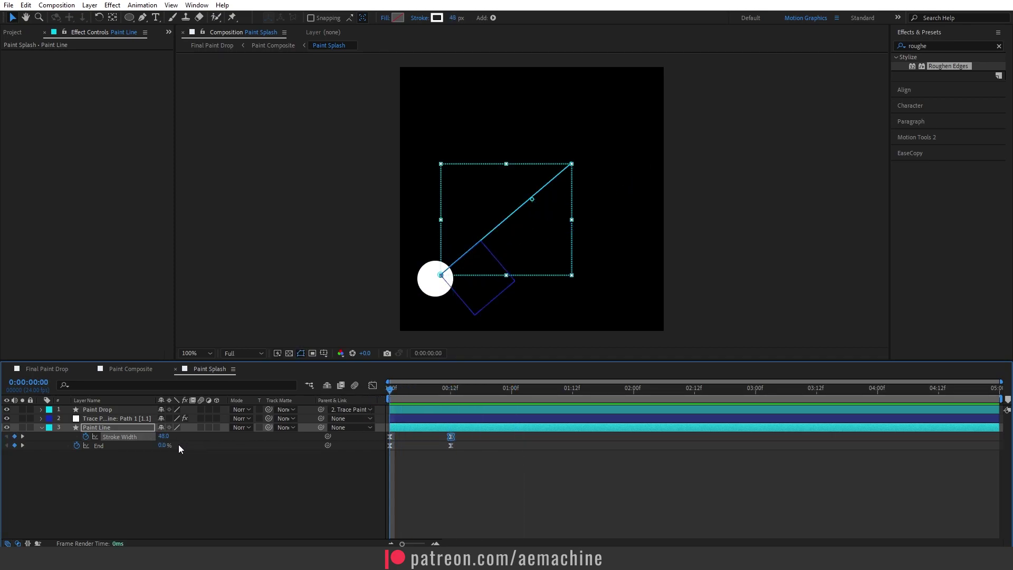
pyautogui.moveTo(396, 387)
pyautogui.mouseDown()
pyautogui.moveTo(450, 401)
pyautogui.moveTo(388, 393)
pyautogui.mouseUp()
pyautogui.press('space')
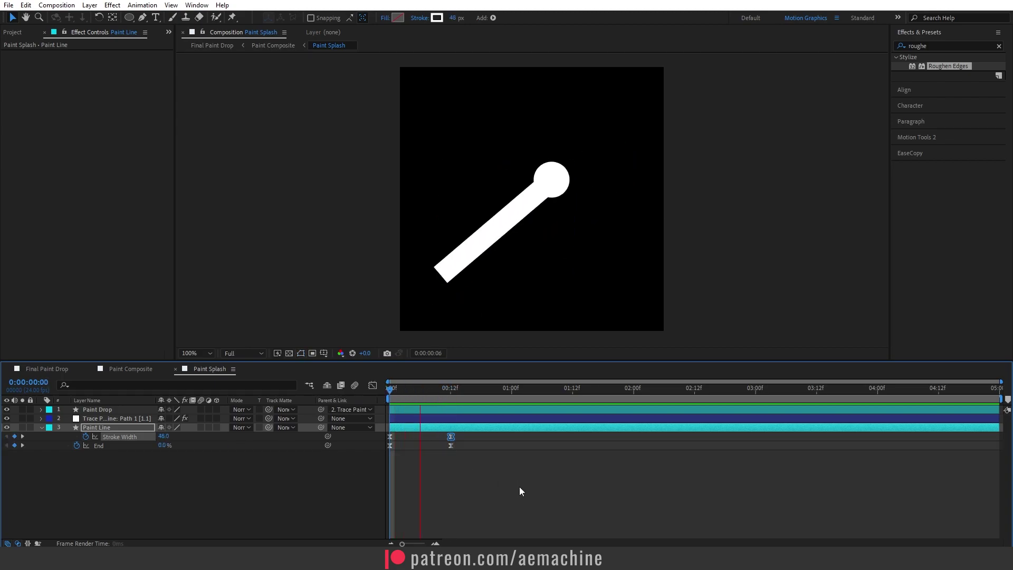
pyautogui.press('space')
pyautogui.click(62, 372)
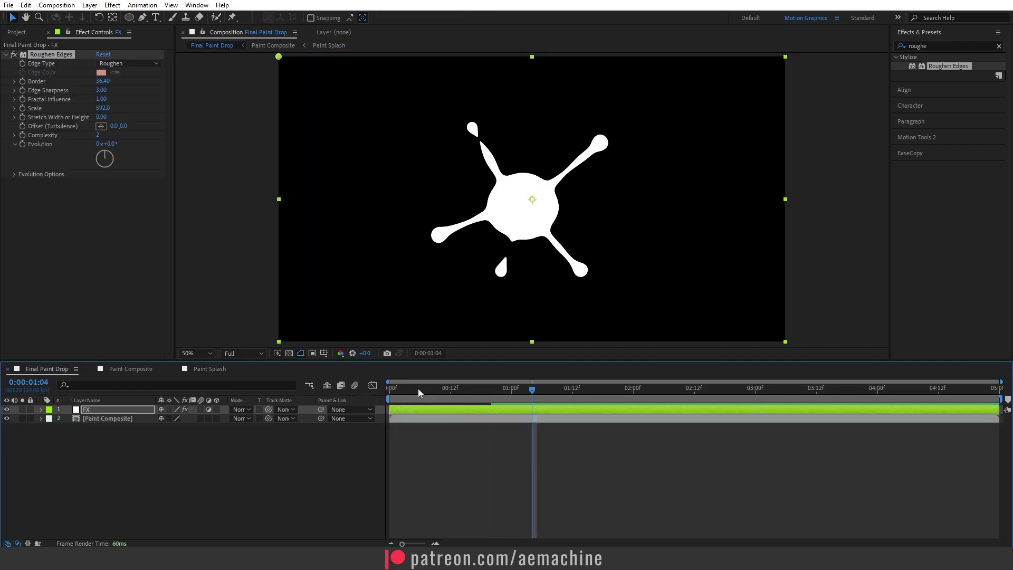
# Set Roughen Edges to Border 31.40, Edge Sharpness 2.74 and Scale 492, then preview
pyautogui.click(395, 394)
pyautogui.press('space')
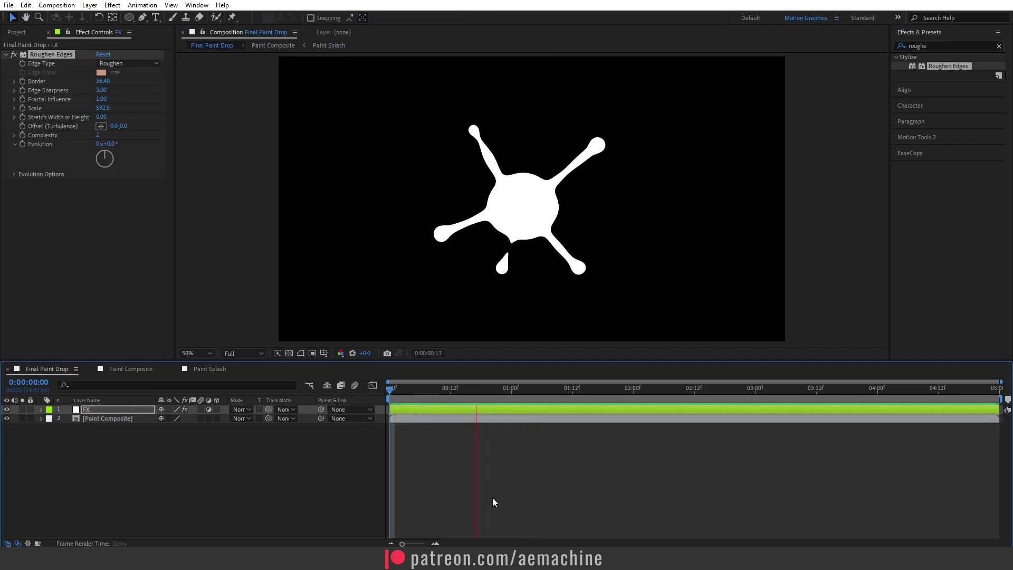
pyautogui.moveTo(432, 388); pyautogui.dragTo(492, 389)
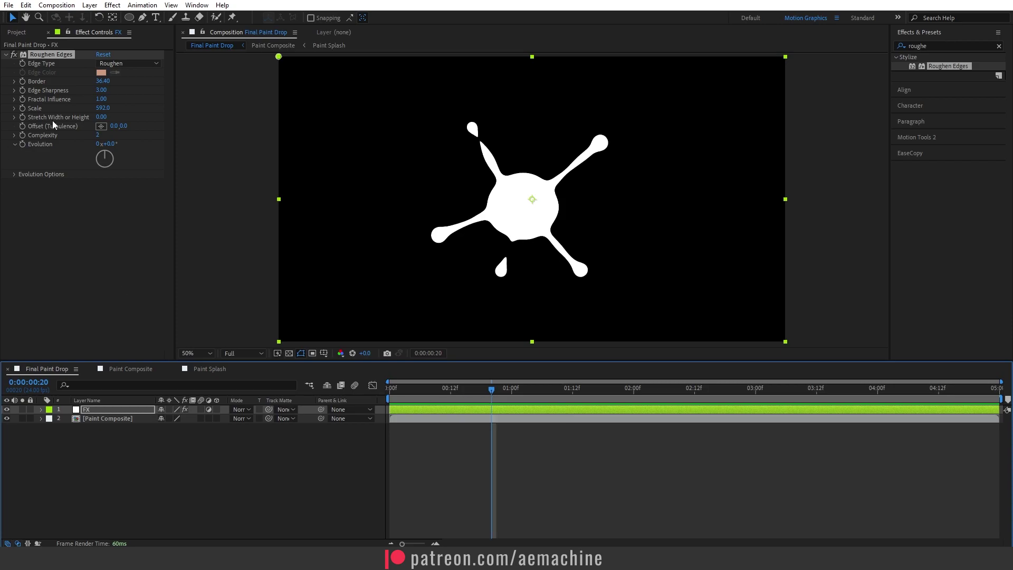
pyautogui.moveTo(103, 108)
pyautogui.mouseDown()
pyautogui.moveTo(63, 112)
pyautogui.moveTo(88, 122)
pyautogui.mouseUp()
pyautogui.moveTo(108, 81); pyautogui.dragTo(81, 90)
pyautogui.moveTo(107, 90); pyautogui.dragTo(81, 108)
pyautogui.moveTo(422, 395); pyautogui.dragTo(328, 395)
pyautogui.press('space')
pyautogui.press('space')
# In Paint Splash, set Stroke Width to 35.4 at 00:12 and 58.5 at 0:00
pyautogui.click(253, 459)
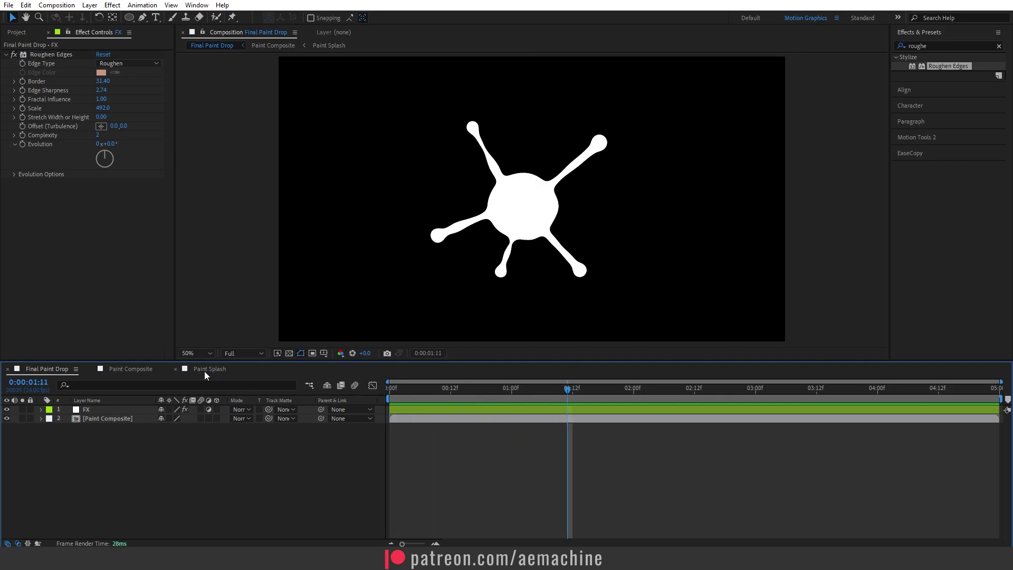
pyautogui.click(206, 370)
pyautogui.moveTo(439, 395)
pyautogui.mouseDown()
pyautogui.moveTo(426, 405)
pyautogui.moveTo(452, 406)
pyautogui.mouseUp()
pyautogui.moveTo(167, 437); pyautogui.dragTo(401, 410)
pyautogui.click(389, 393)
pyautogui.moveTo(165, 437); pyautogui.dragTo(224, 437)
# Preview Final Paint Drop and end its work area at 02:00
pyautogui.click(163, 437)
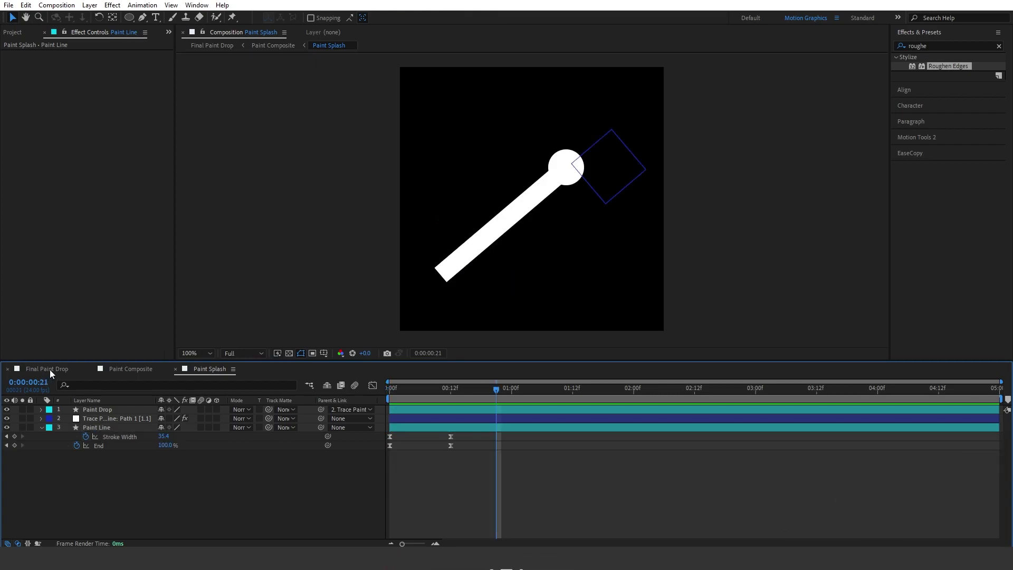
pyautogui.click(49, 369)
pyautogui.press('space')
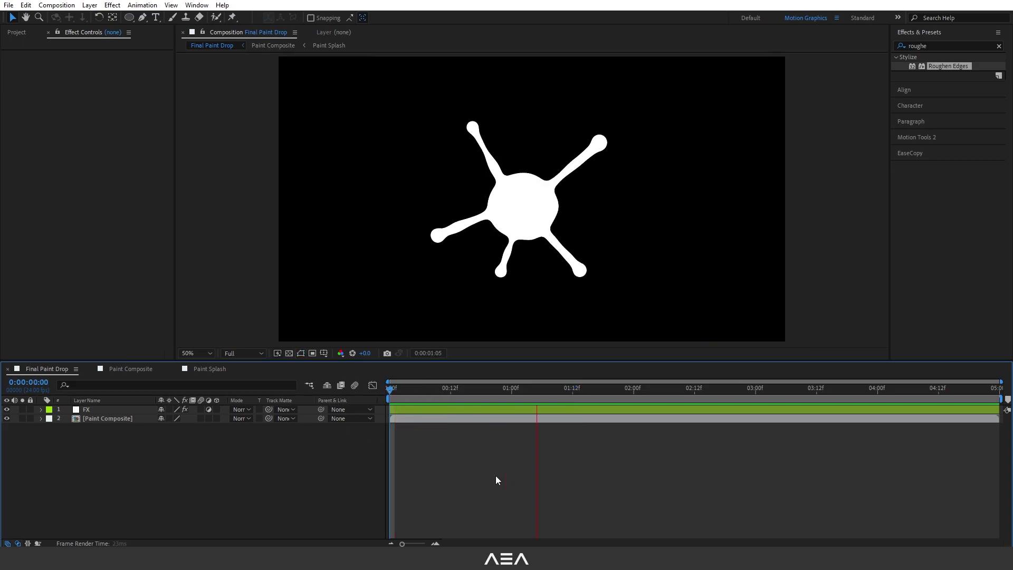
pyautogui.press('space')
pyautogui.click(517, 389)
pyautogui.moveTo(527, 396); pyautogui.dragTo(633, 397)
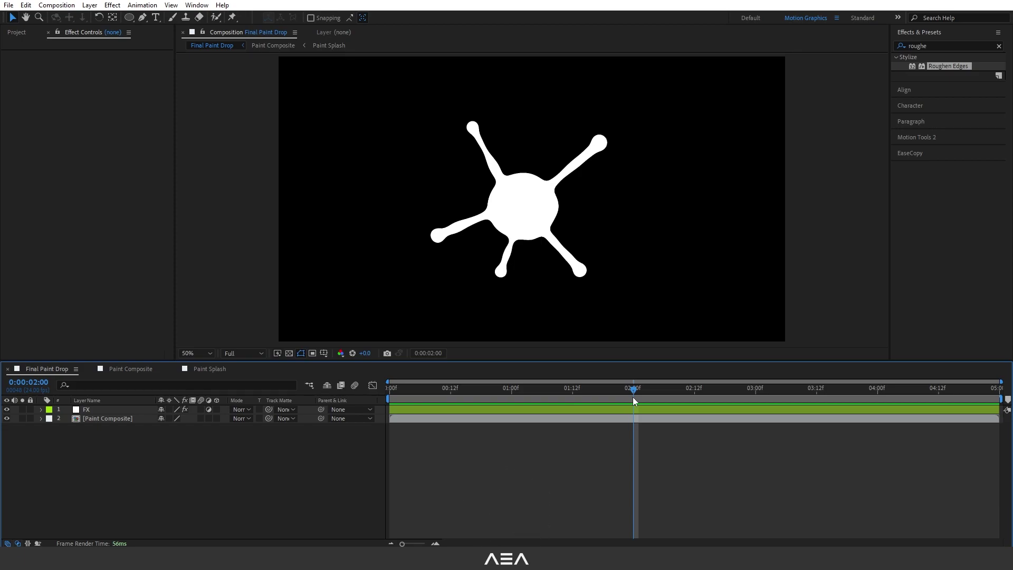
pyautogui.press('n')
# Preview the work area, then pre-compose the FX and Paint Composite layers together
pyautogui.press('space')
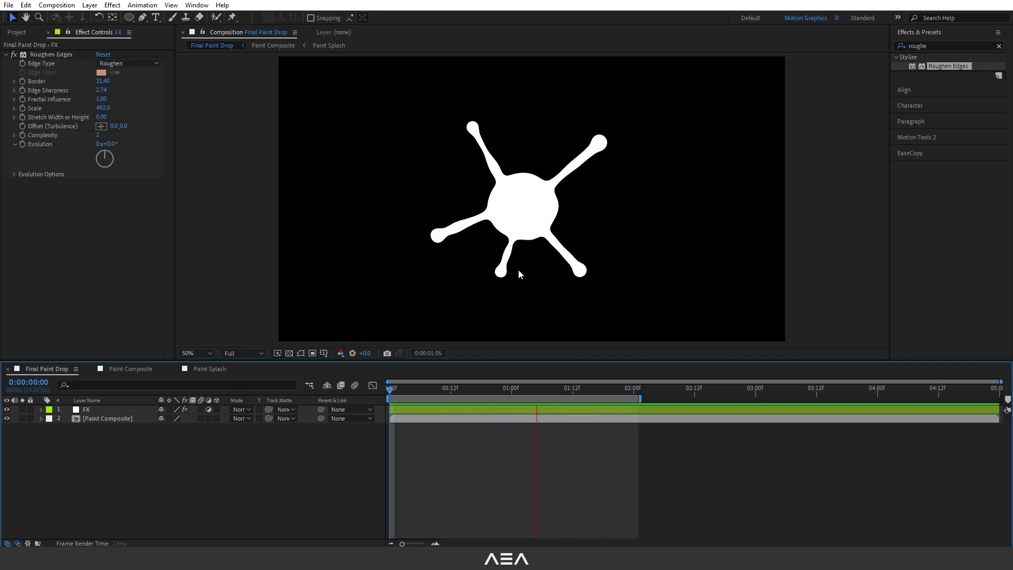
pyautogui.press('space')
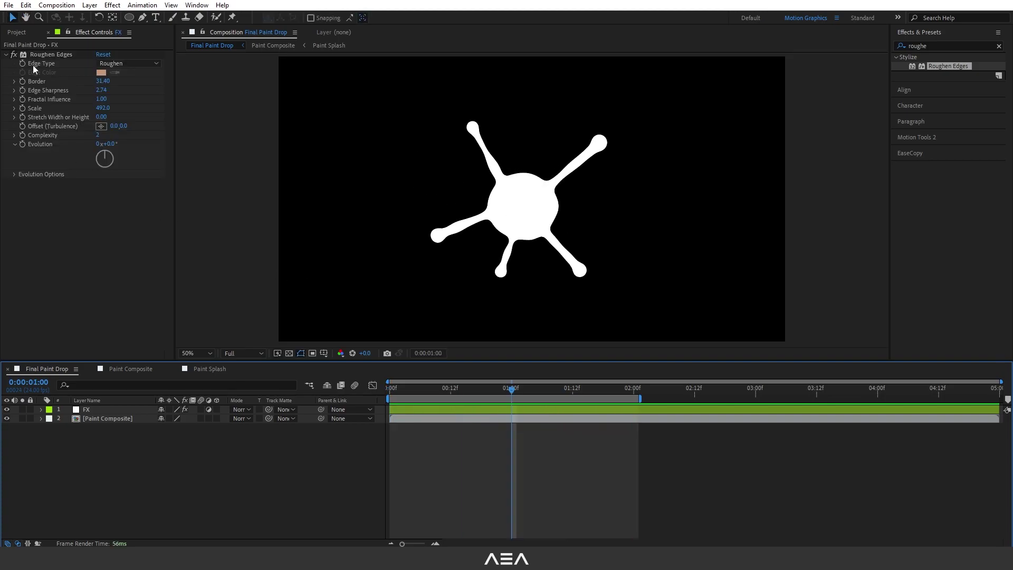
pyautogui.moveTo(135, 475); pyautogui.dragTo(103, 394)
pyautogui.rightClick(122, 414)
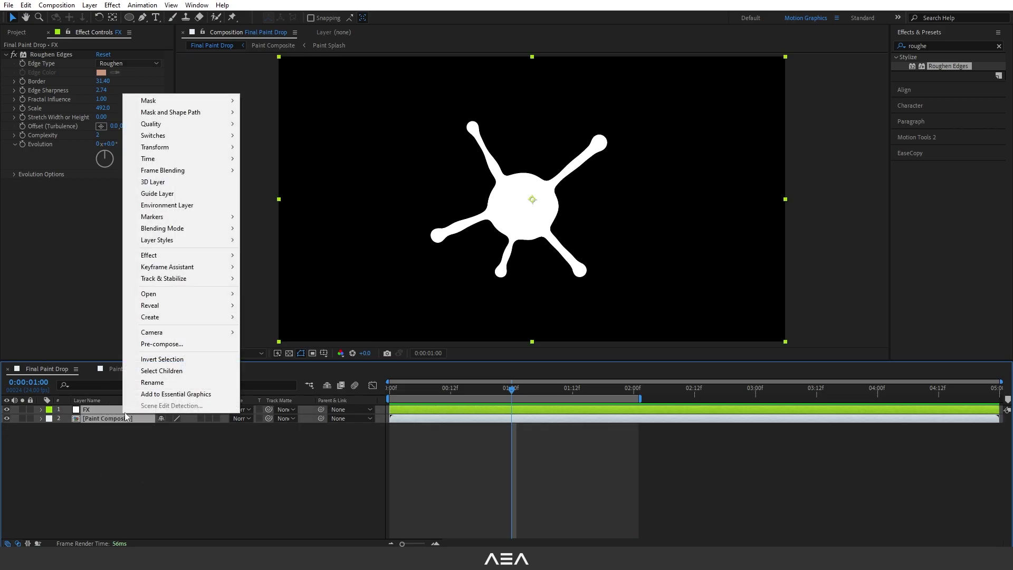
pyautogui.click(195, 344)
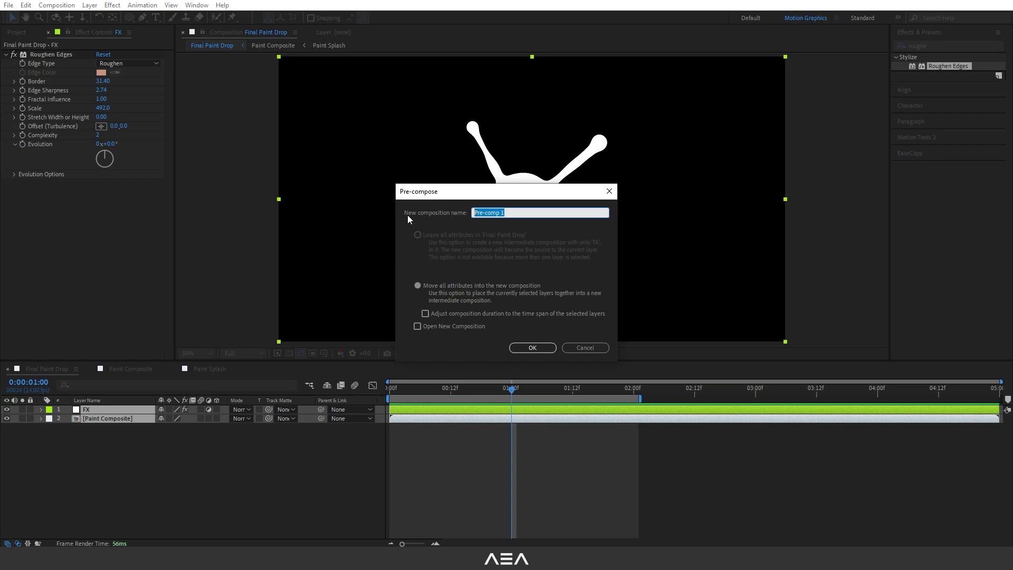
# Name the pre-comp 'Splash Composition' and confirm it
pyautogui.write('Splash Composition')
pyautogui.click(532, 347)
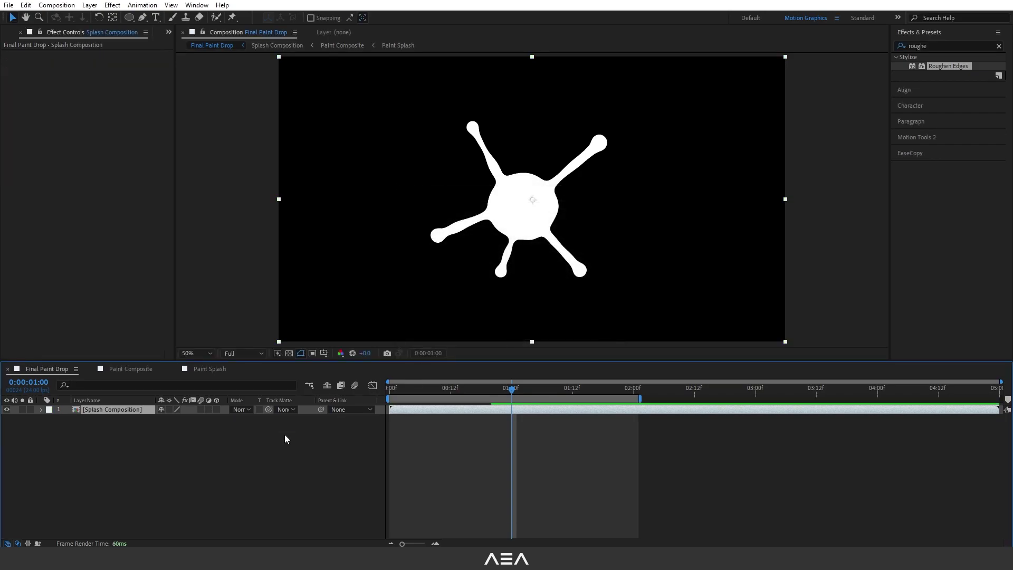
pyautogui.click(150, 470)
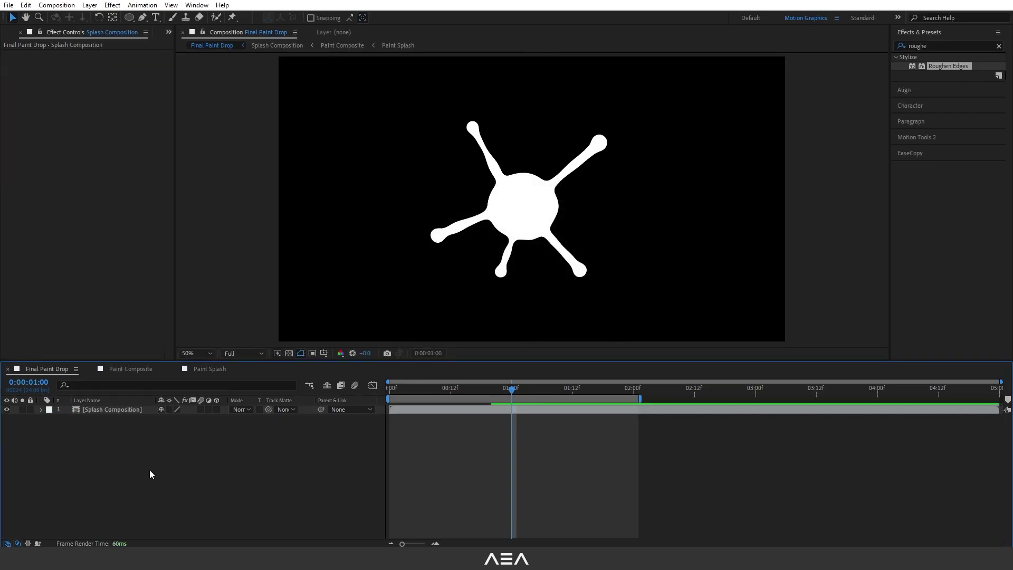
# Add a pink FF70A6 solid named BG below the splash and preview it
pyautogui.rightClick(114, 462)
pyautogui.moveTo(166, 335)
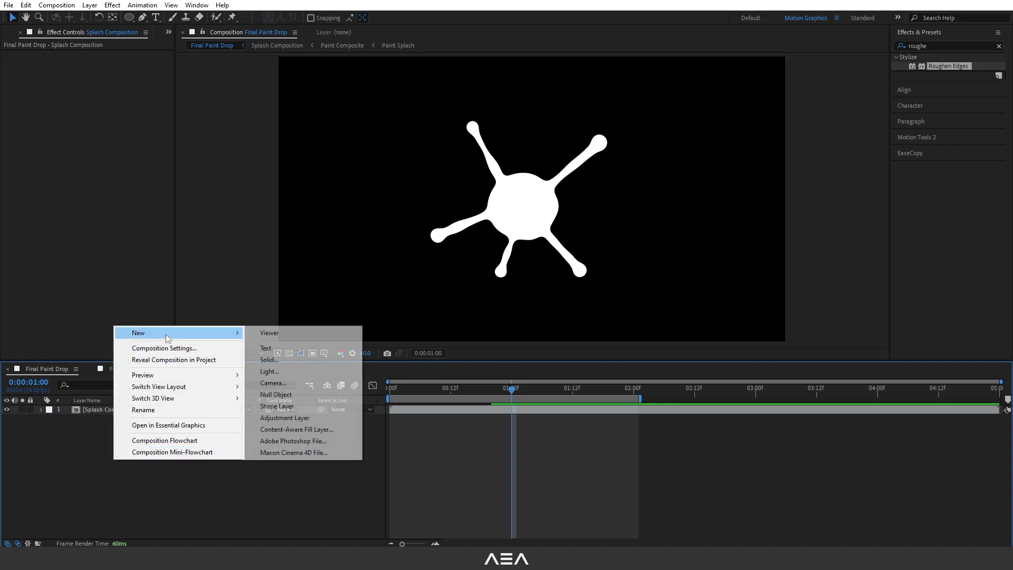
pyautogui.click(275, 359)
pyautogui.moveTo(553, 207); pyautogui.dragTo(296, 207)
pyautogui.write('BG')
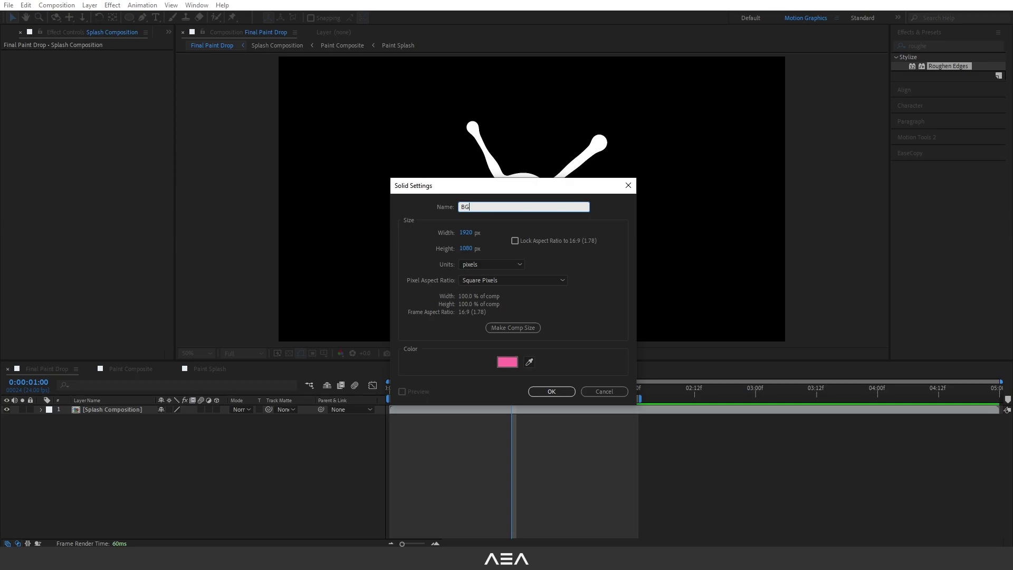
pyautogui.click(512, 362)
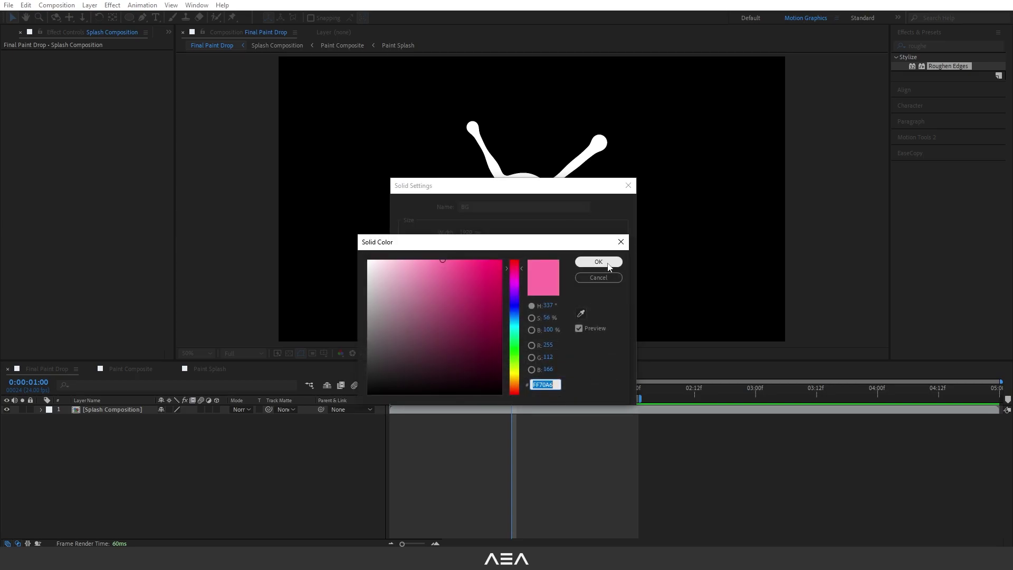
pyautogui.click(598, 263)
pyautogui.click(543, 389)
pyautogui.moveTo(119, 410); pyautogui.dragTo(131, 479)
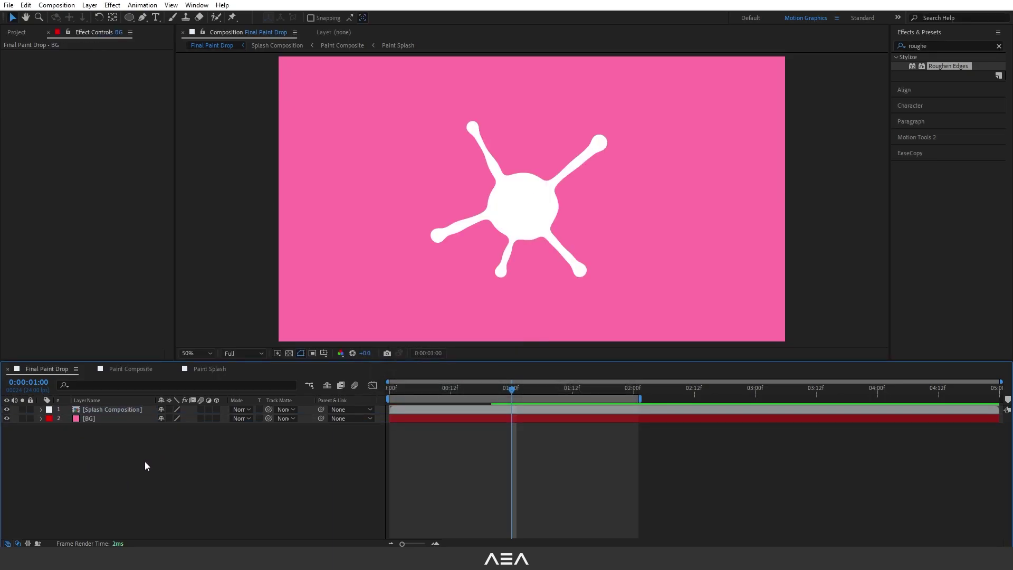
pyautogui.press('space')
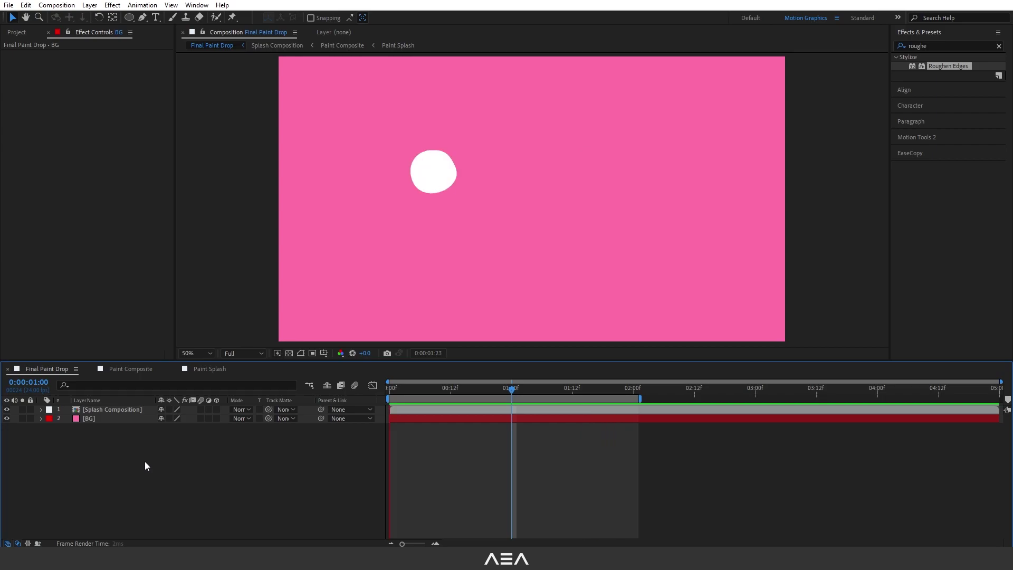
pyautogui.press('space')
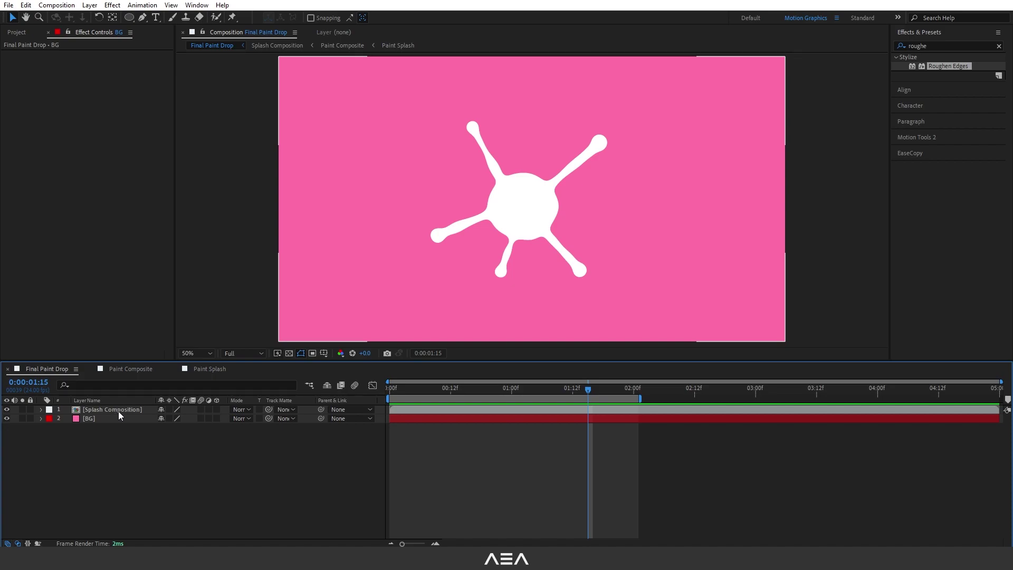
# Apply an Inner Shadow style to Splash Composition: Distance 9, Size 21, Opacity 30%
pyautogui.click(119, 411)
pyautogui.rightClick(119, 411)
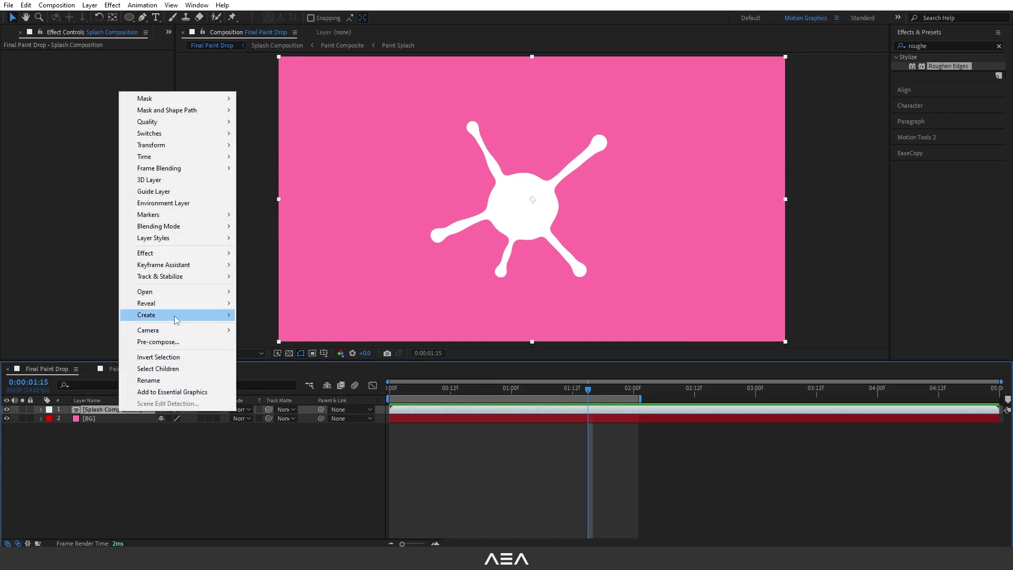
pyautogui.moveTo(222, 238)
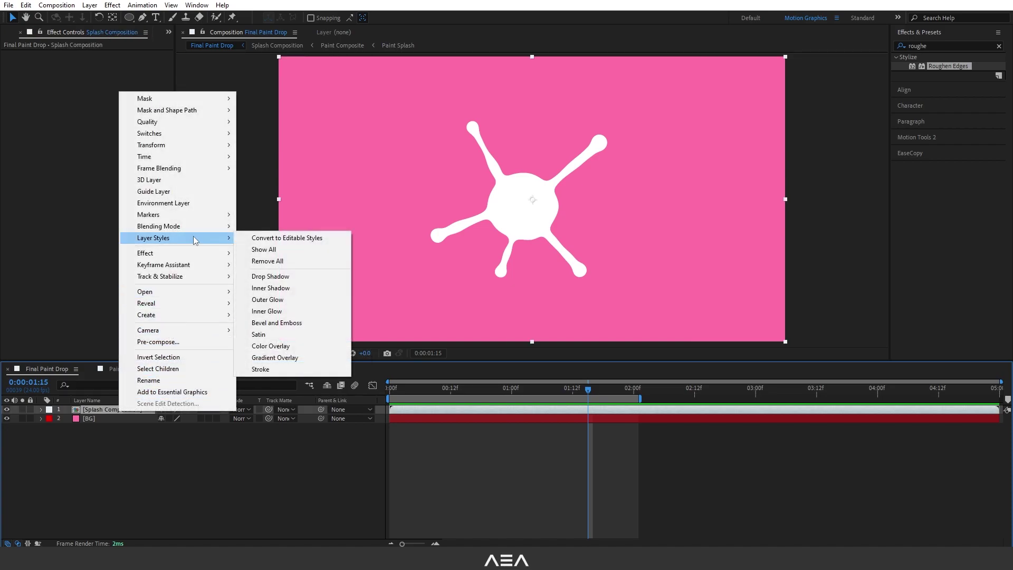
pyautogui.click(279, 290)
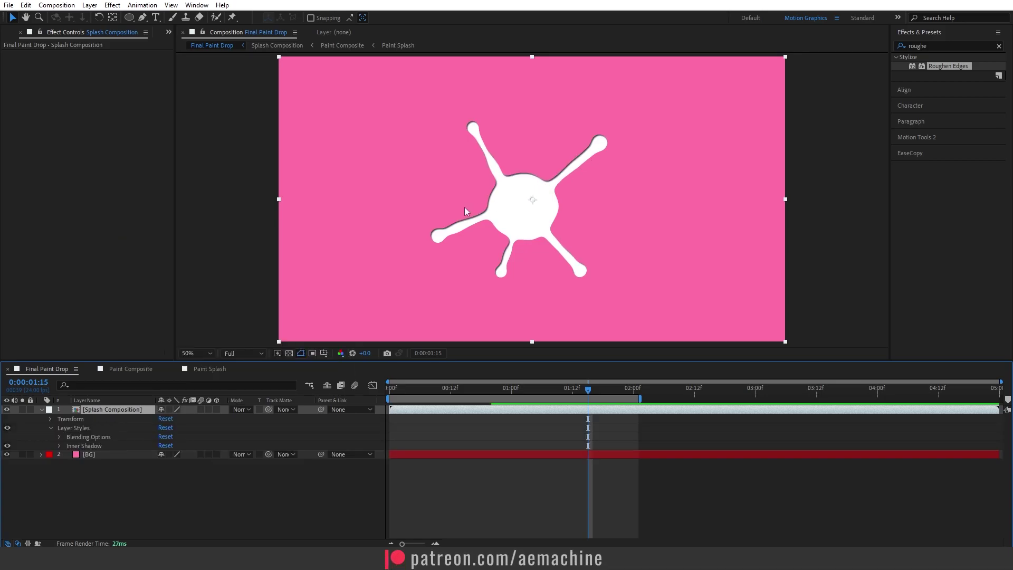
pyautogui.click(59, 446)
pyautogui.moveTo(162, 499); pyautogui.dragTo(173, 518)
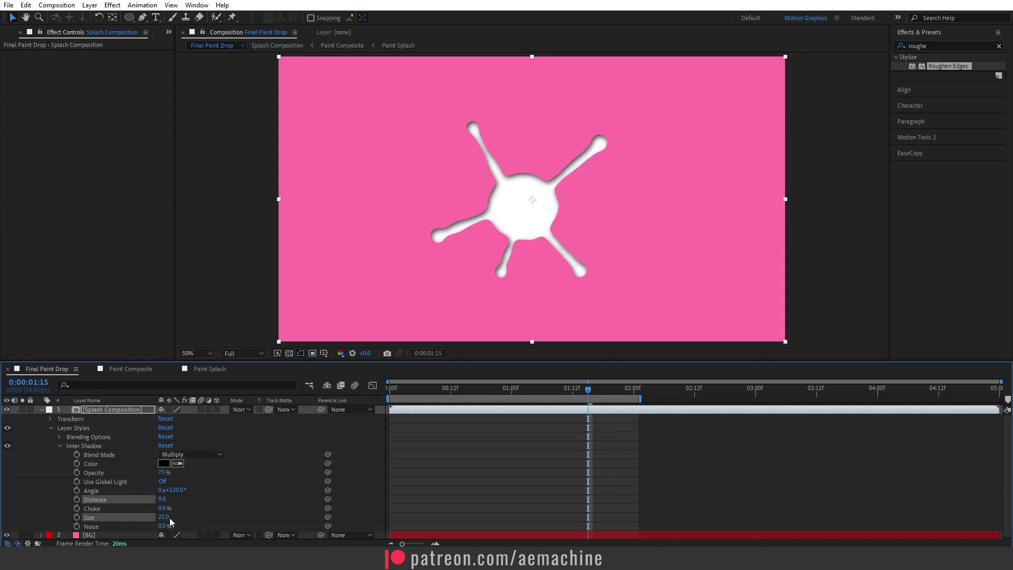
pyautogui.moveTo(162, 474); pyautogui.dragTo(138, 474)
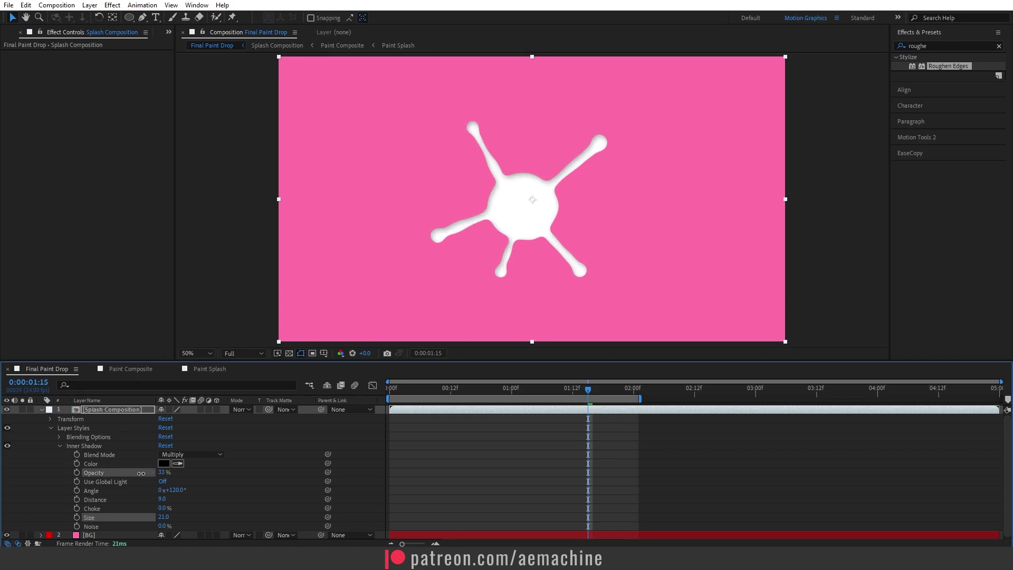
pyautogui.click(99, 410)
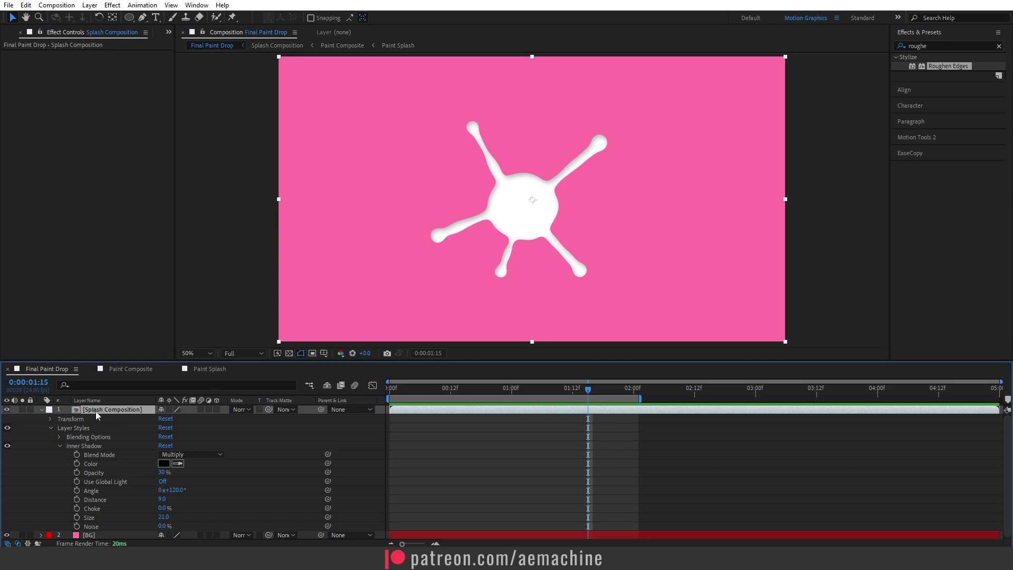
# Apply a Fill effect coloured E9FF70 to Splash Composition and preview the yellow splash
pyautogui.click(938, 46)
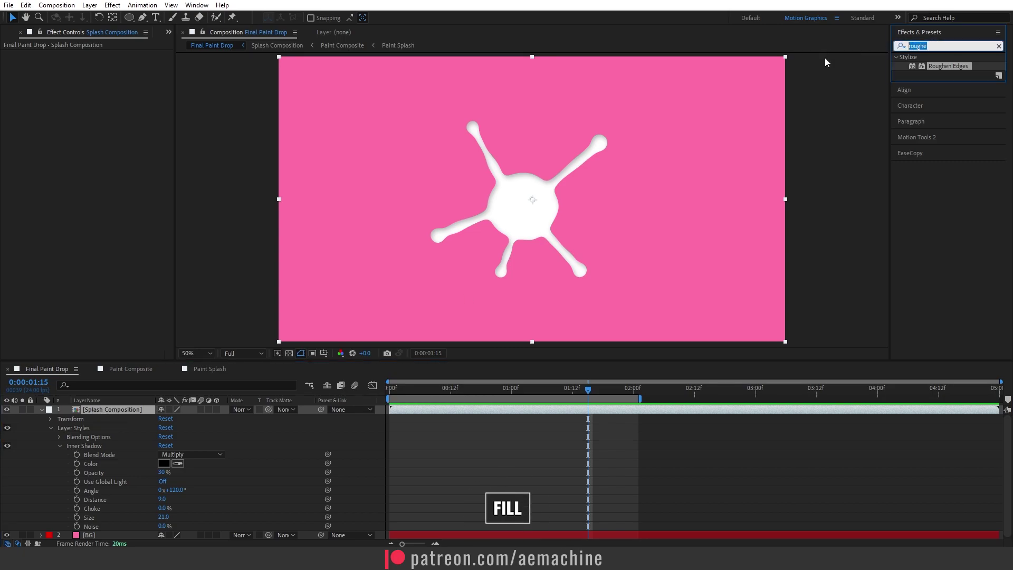
pyautogui.write('fill')
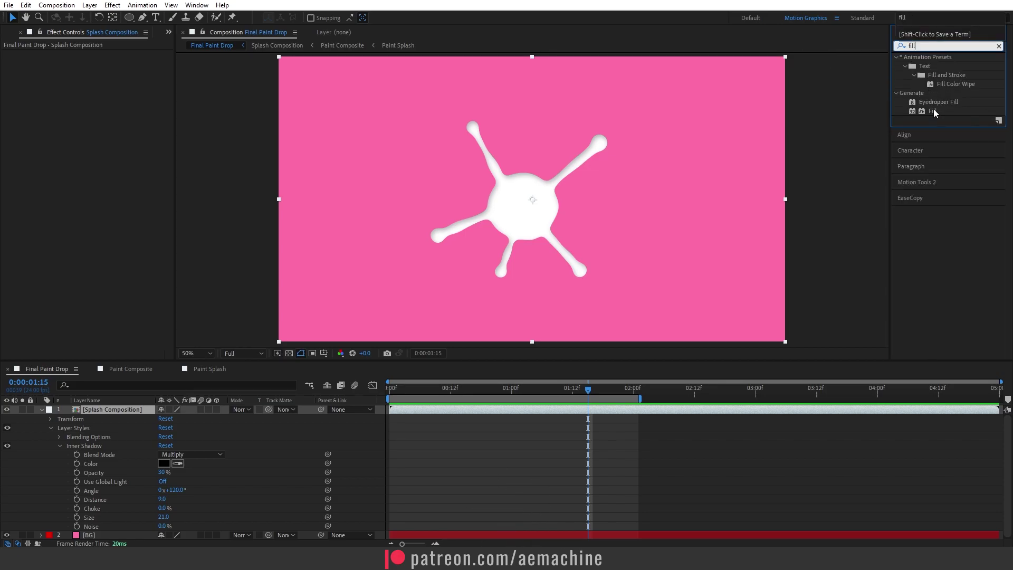
pyautogui.doubleClick(933, 110)
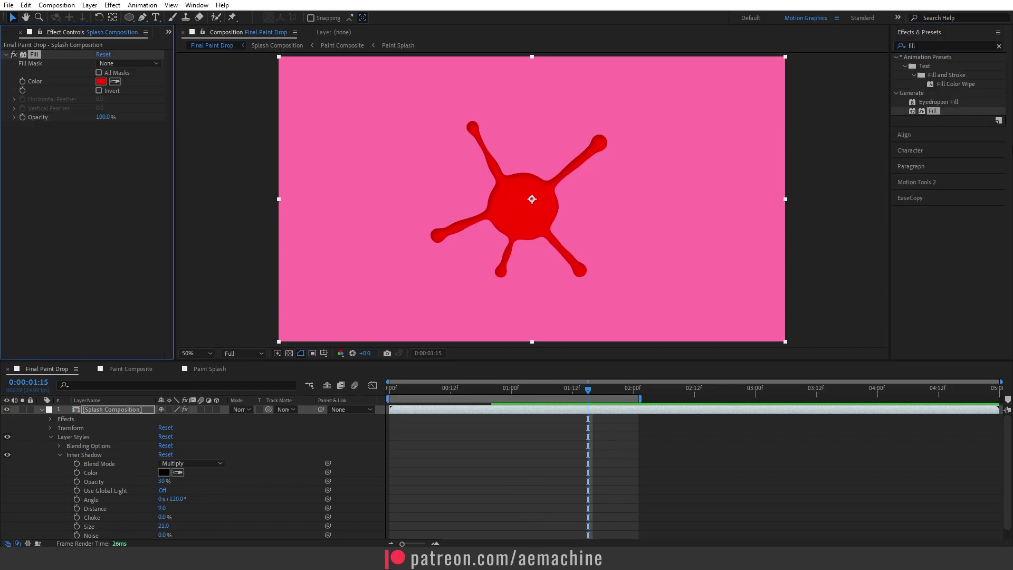
pyautogui.click(101, 83)
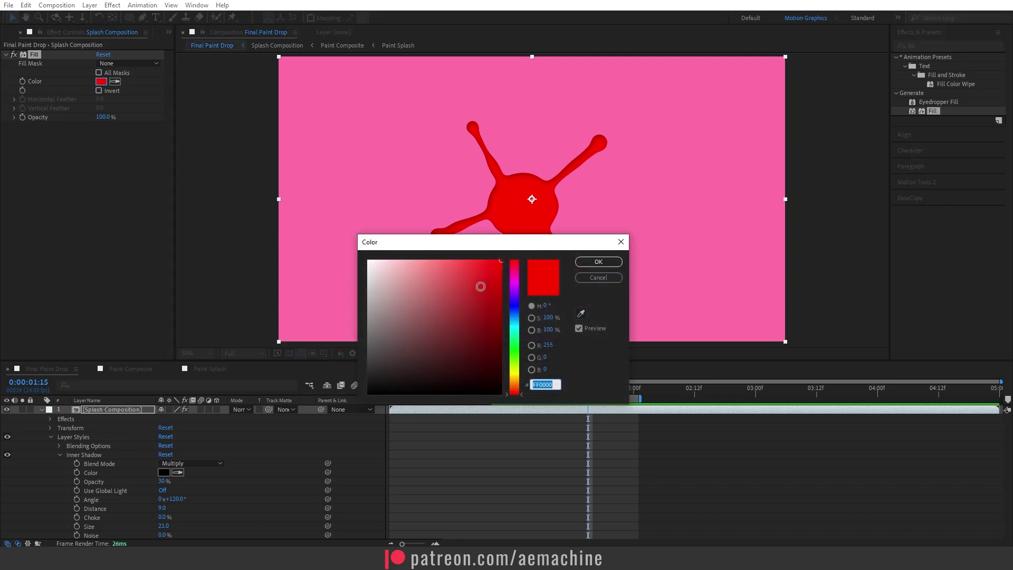
pyautogui.click(561, 385)
pyautogui.doubleClick(553, 383)
pyautogui.write('E9FF70')
pyautogui.click(599, 262)
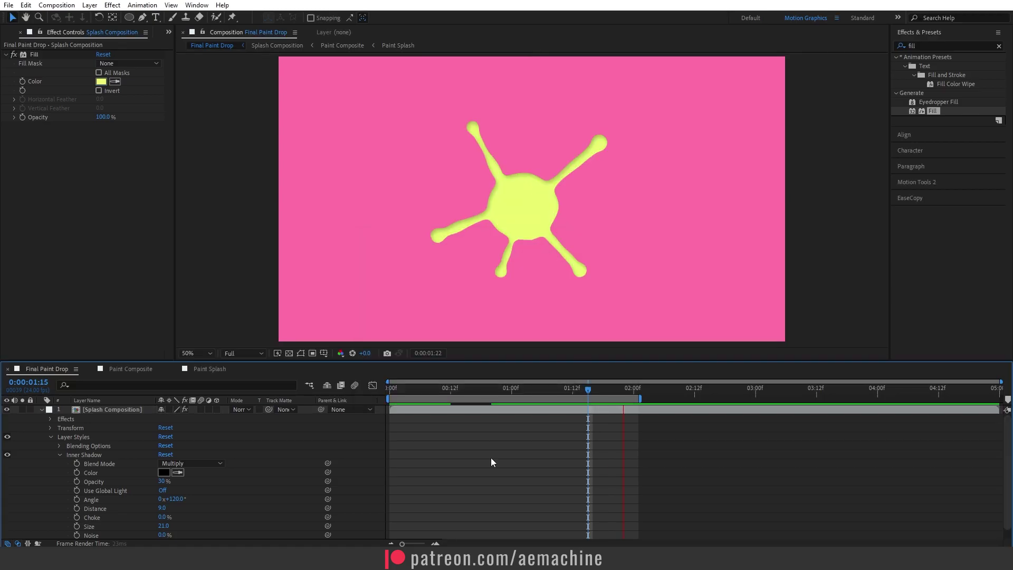
pyautogui.press('space')
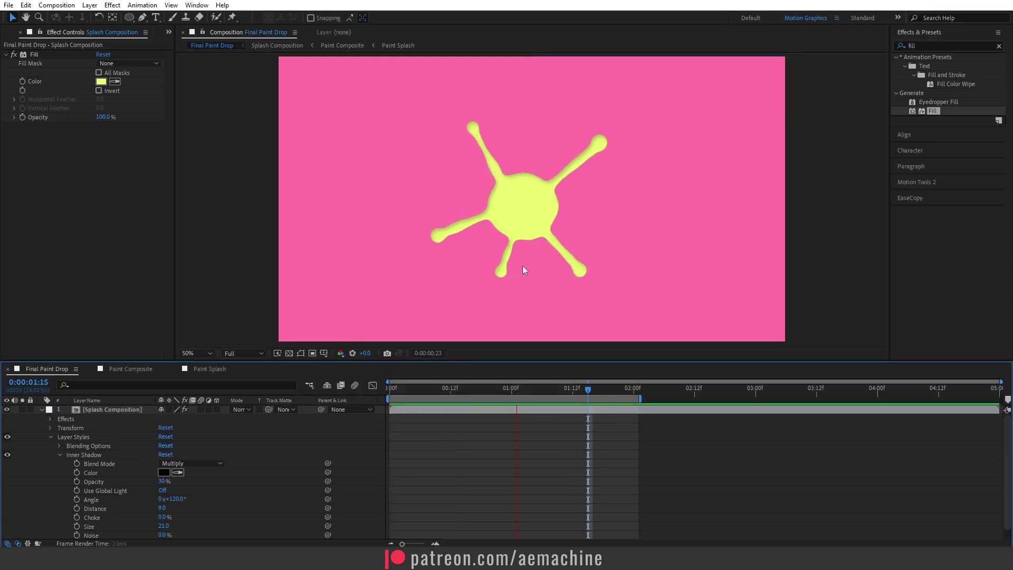
pyautogui.press('space')
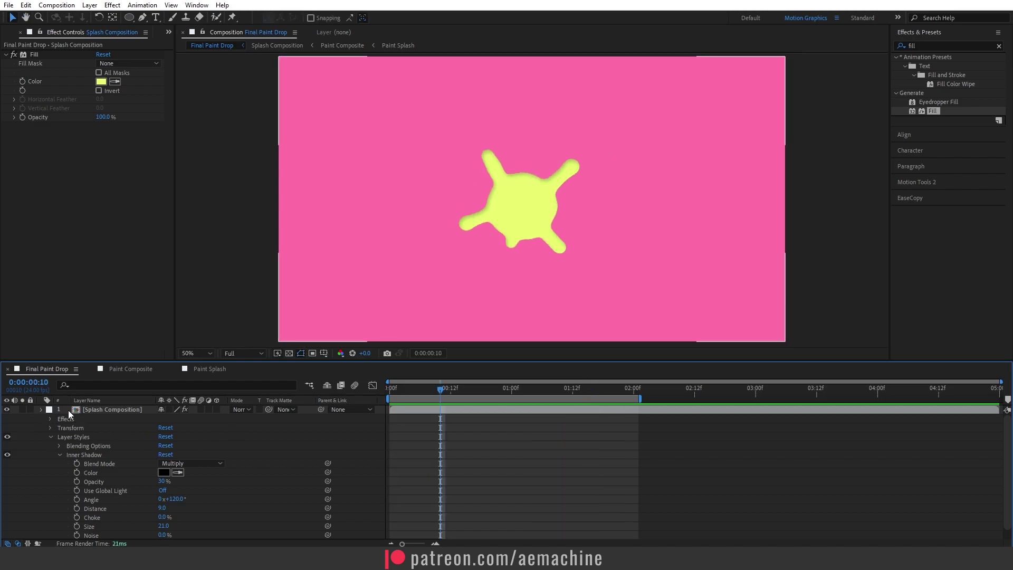
# Duplicate the splash layer, apply Mesh Warp to the top copy and move it left
pyautogui.click(41, 409)
pyautogui.click(103, 410)
pyautogui.hotkey('ctrl', 'd')
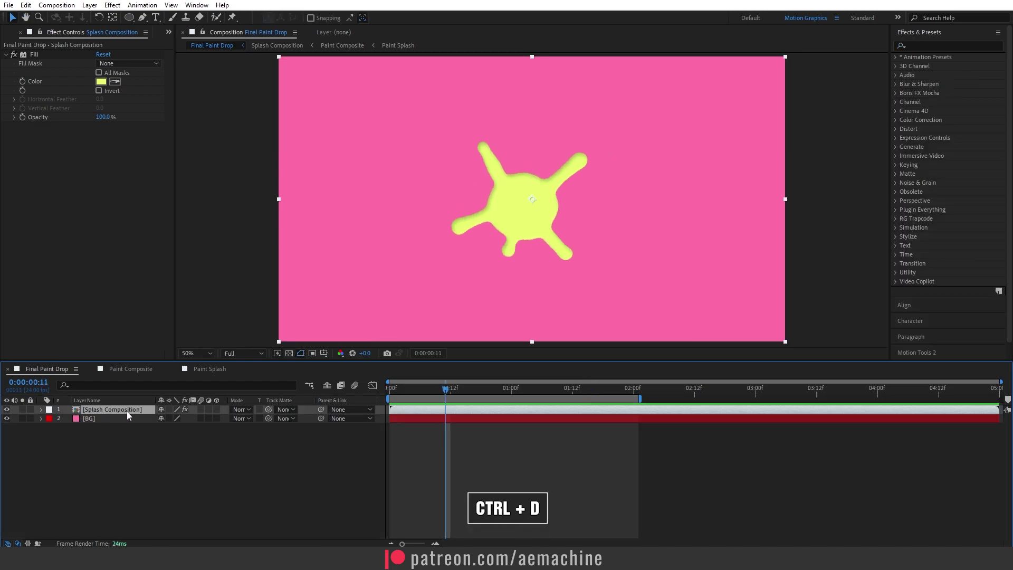
pyautogui.hotkey('ctrl', 'd')
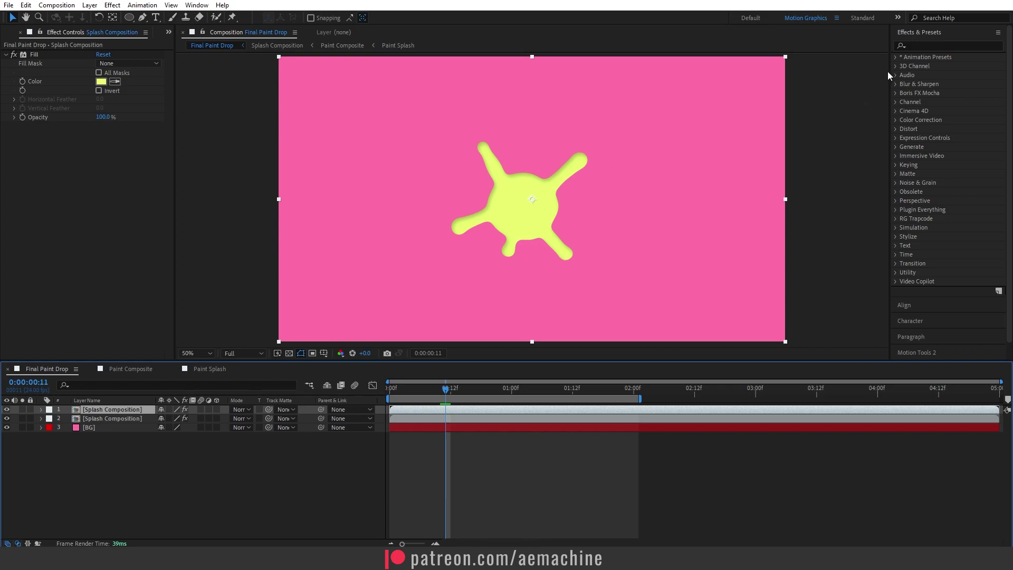
pyautogui.click(922, 45)
pyautogui.write('mesh w')
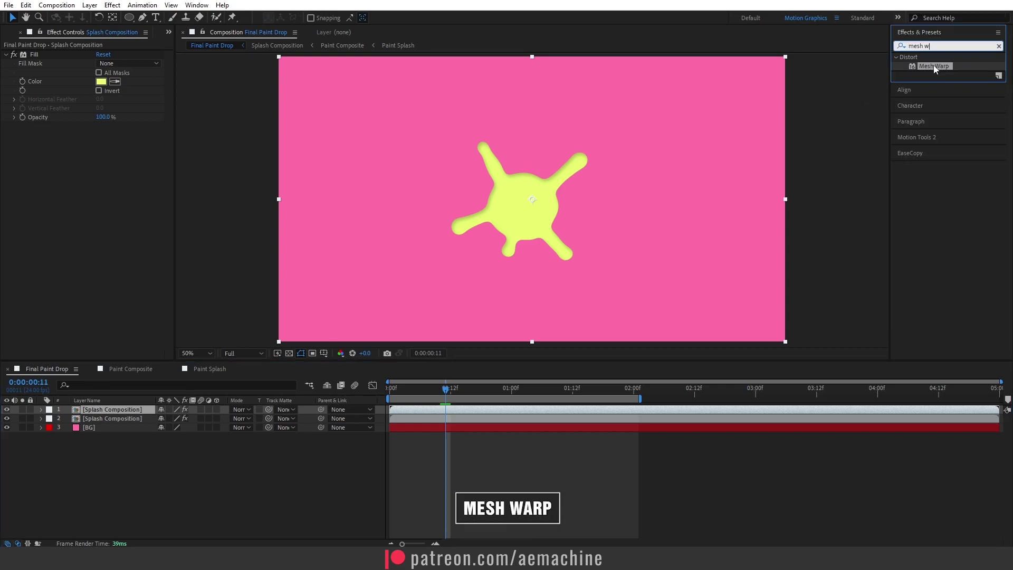
pyautogui.doubleClick(933, 66)
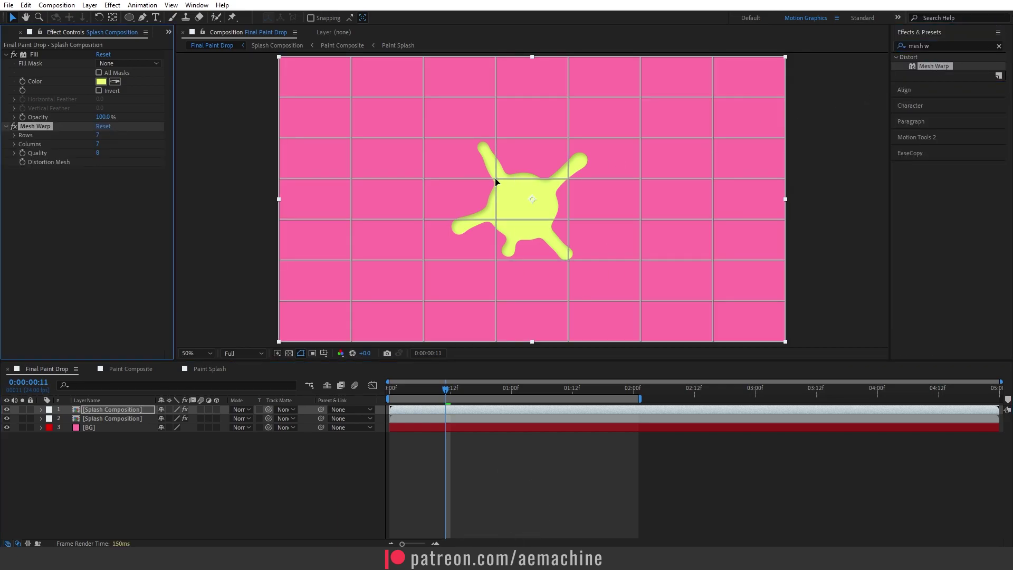
pyautogui.click(105, 468)
pyautogui.click(113, 410)
pyautogui.moveTo(536, 208); pyautogui.dragTo(411, 206)
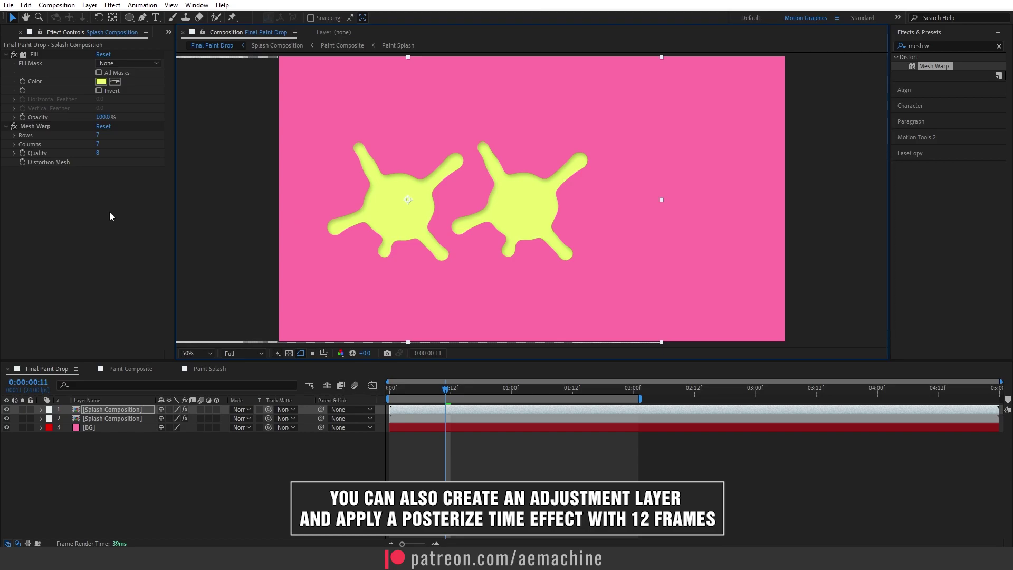
# Drag the Mesh Warp grid points to bend the copy's splash arms
pyautogui.click(32, 126)
pyautogui.moveTo(443, 219); pyautogui.dragTo(432, 216)
pyautogui.moveTo(372, 219); pyautogui.dragTo(366, 216)
pyautogui.moveTo(300, 220); pyautogui.dragTo(291, 215)
pyautogui.moveTo(447, 390); pyautogui.dragTo(471, 391)
pyautogui.moveTo(444, 138); pyautogui.dragTo(430, 127)
pyautogui.moveTo(517, 139); pyautogui.dragTo(499, 130)
pyautogui.moveTo(444, 180); pyautogui.dragTo(442, 178)
pyautogui.moveTo(372, 180); pyautogui.dragTo(380, 184)
pyautogui.moveTo(366, 216); pyautogui.dragTo(381, 217)
pyautogui.moveTo(291, 215); pyautogui.dragTo(294, 218)
pyautogui.moveTo(299, 179); pyautogui.dragTo(295, 174)
pyautogui.moveTo(299, 138); pyautogui.dragTo(294, 136)
pyautogui.moveTo(373, 139)
pyautogui.mouseDown()
pyautogui.moveTo(394, 126)
pyautogui.moveTo(363, 139)
pyautogui.mouseUp()
# Offset the splash layers' start times in the timeline and preview the staggered splashes
pyautogui.click(432, 217)
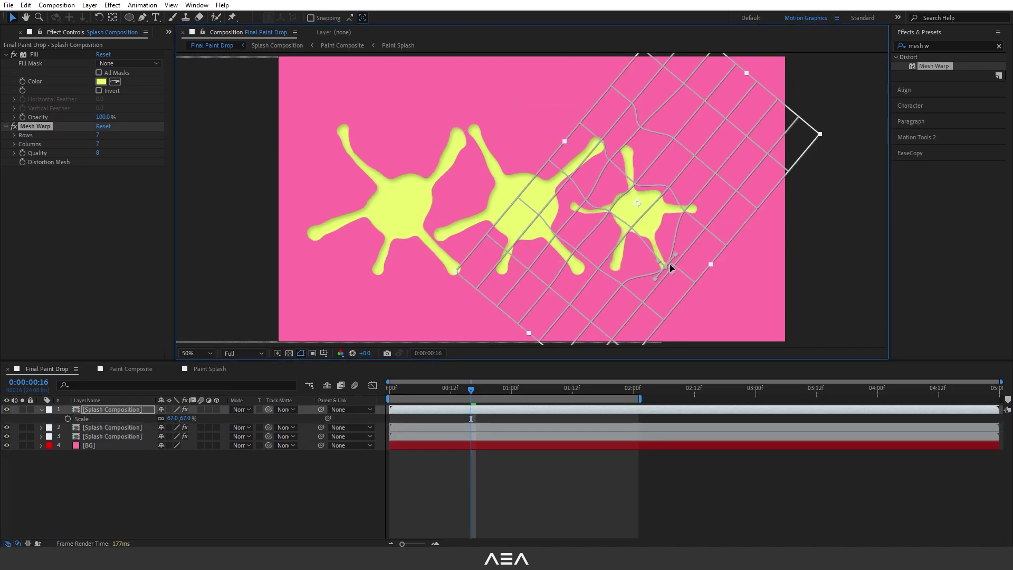
pyautogui.press('space')
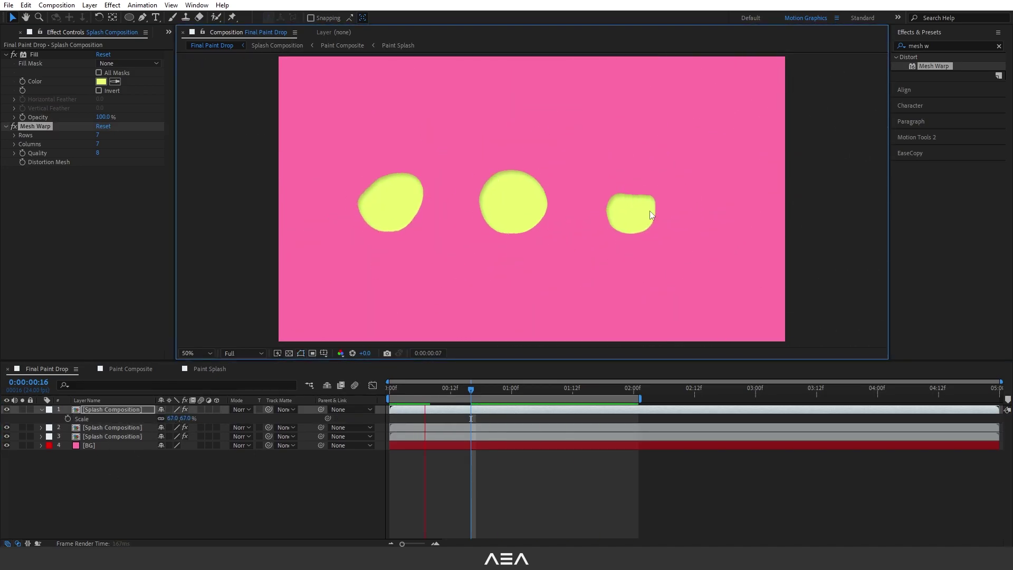
pyautogui.press('space')
pyautogui.moveTo(415, 409)
pyautogui.mouseDown()
pyautogui.moveTo(437, 409)
pyautogui.moveTo(419, 427)
pyautogui.mouseUp()
pyautogui.moveTo(408, 389); pyautogui.dragTo(423, 427)
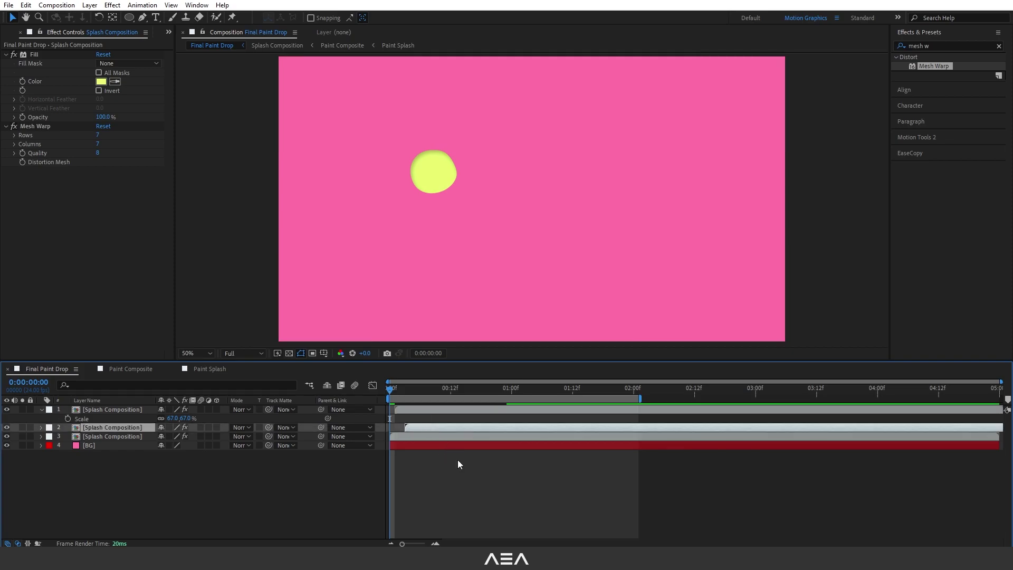
pyautogui.press('space')
pyautogui.press('space')
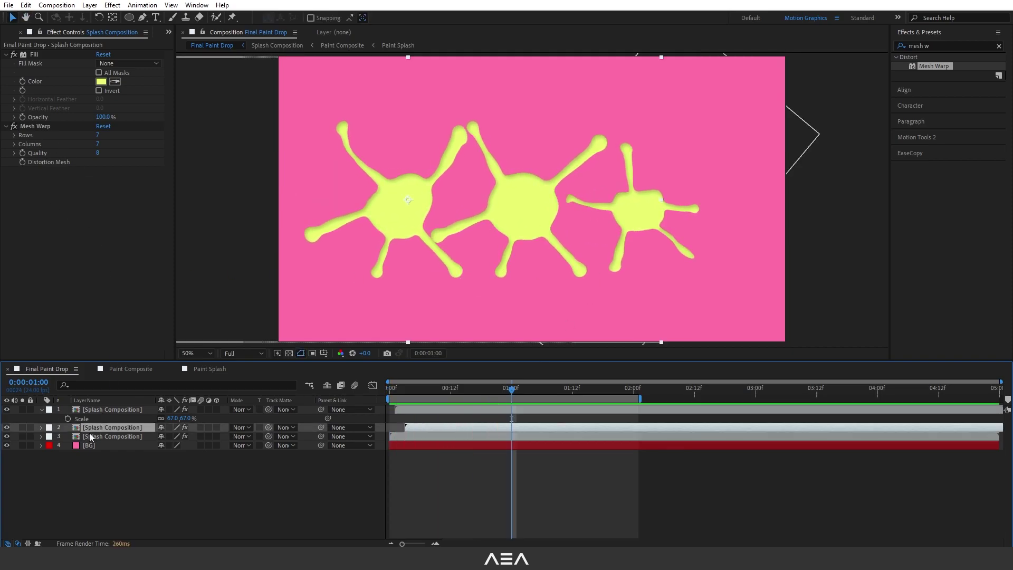
pyautogui.click(97, 435)
pyautogui.click(101, 82)
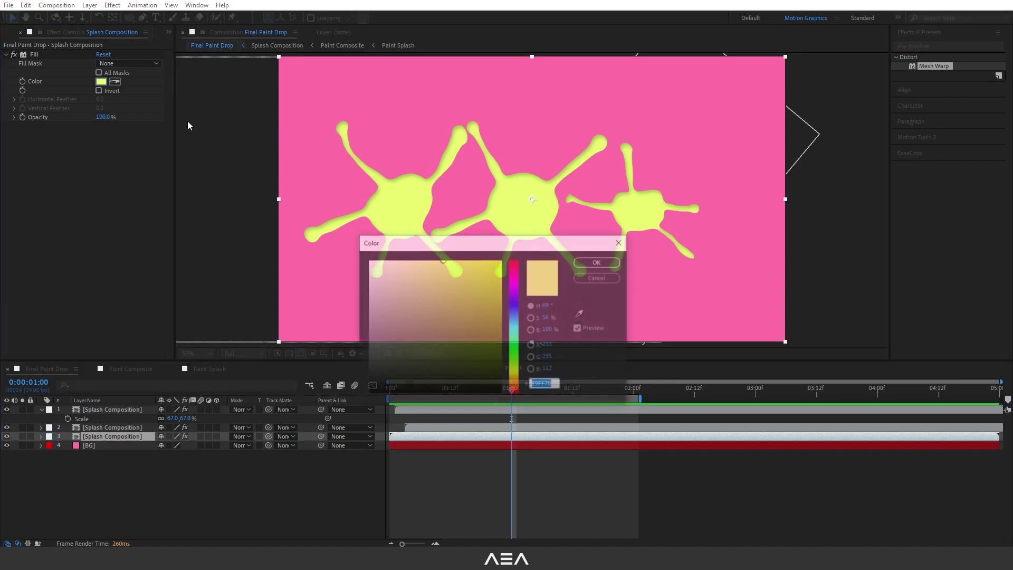
pyautogui.click(515, 334)
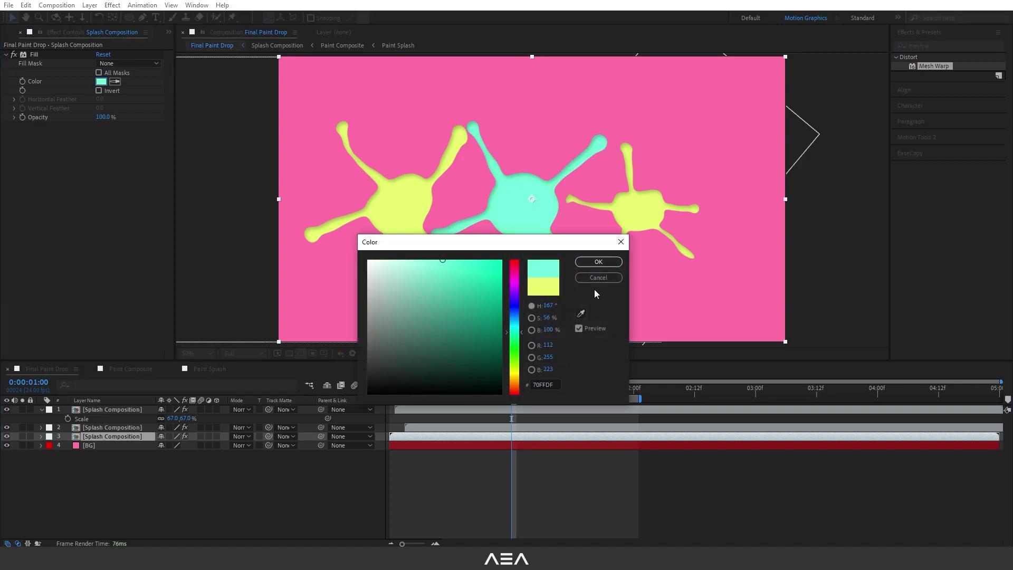
pyautogui.moveTo(518, 297); pyautogui.dragTo(523, 277)
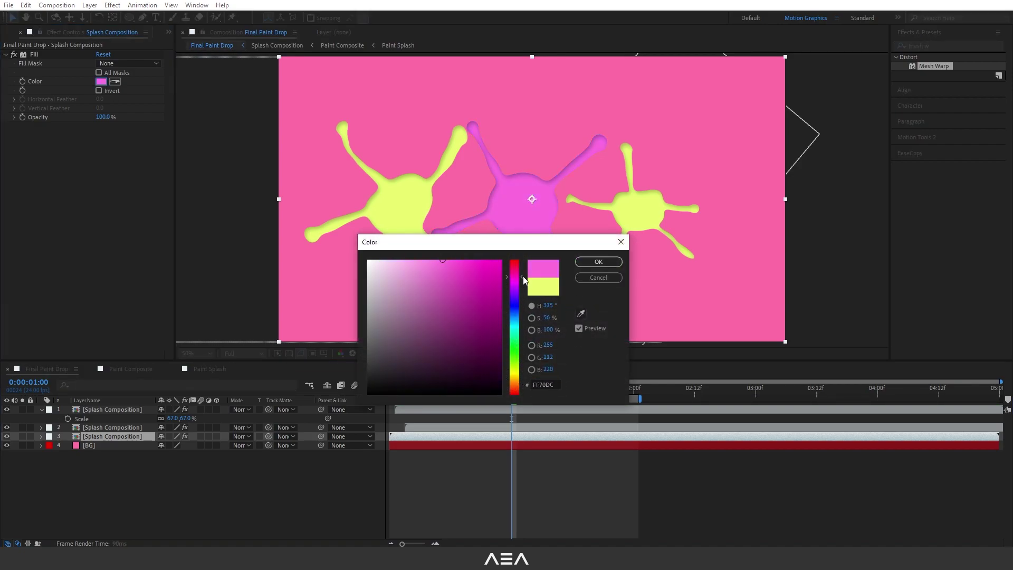
pyautogui.click(599, 278)
pyautogui.click(245, 458)
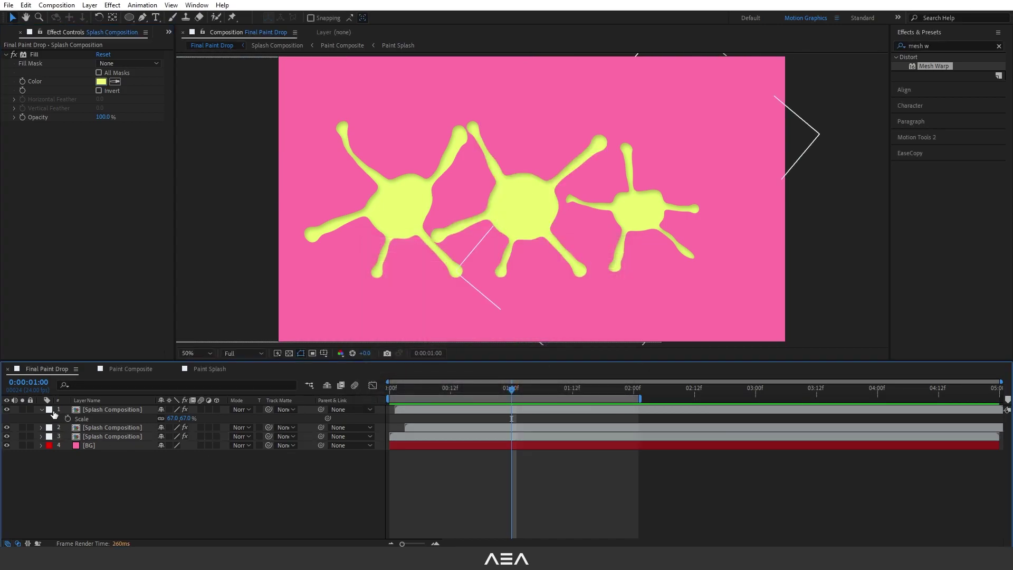
pyautogui.click(41, 411)
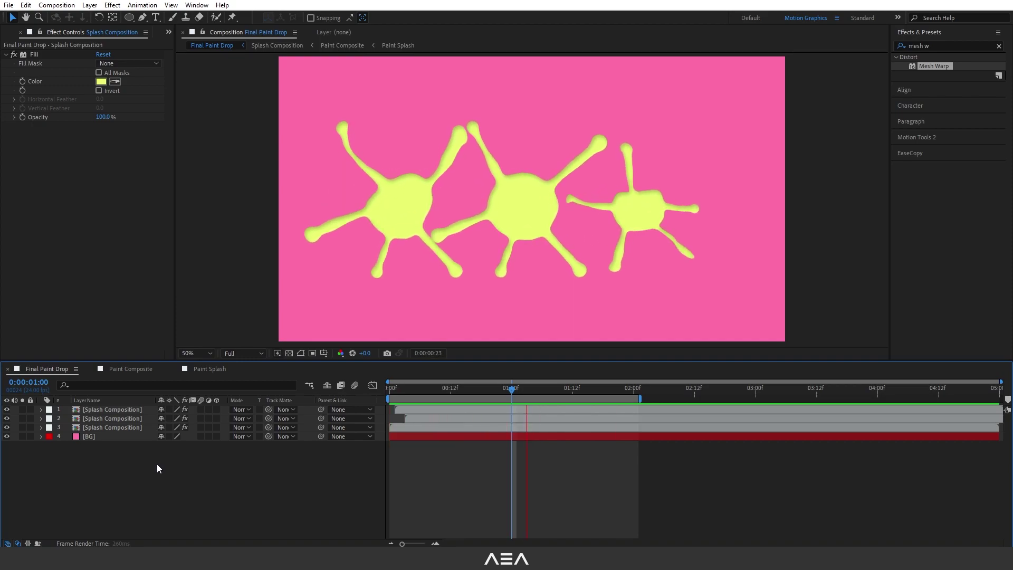
pyautogui.click(427, 417)
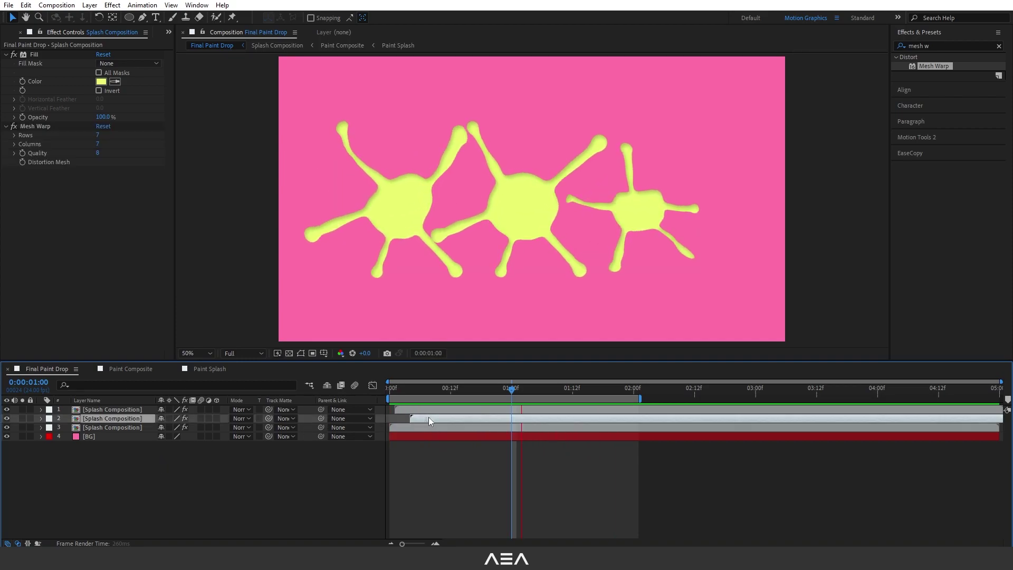